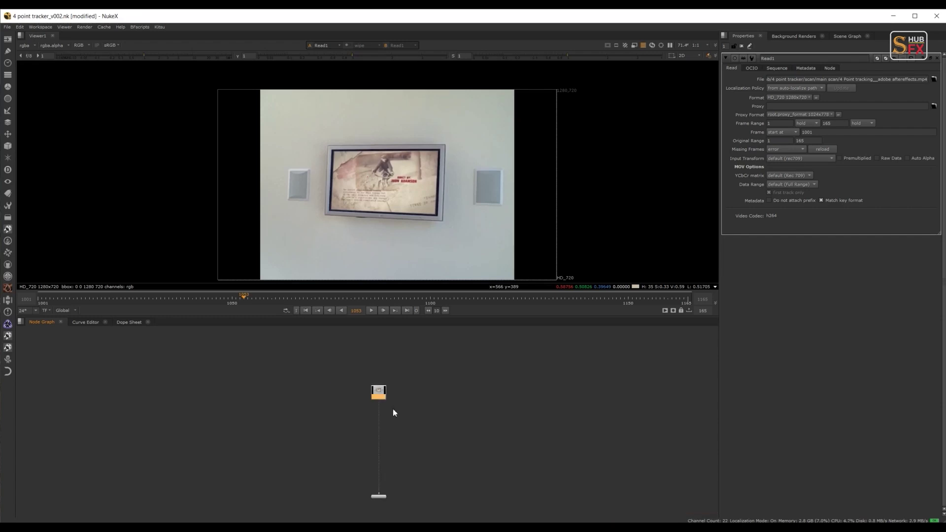
- Play the TV wall clip from its first frame to review the camera movement
left_click_drag(392, 410, 424, 396)
scroll(404, 378, "up", 3)
left_click(474, 357)
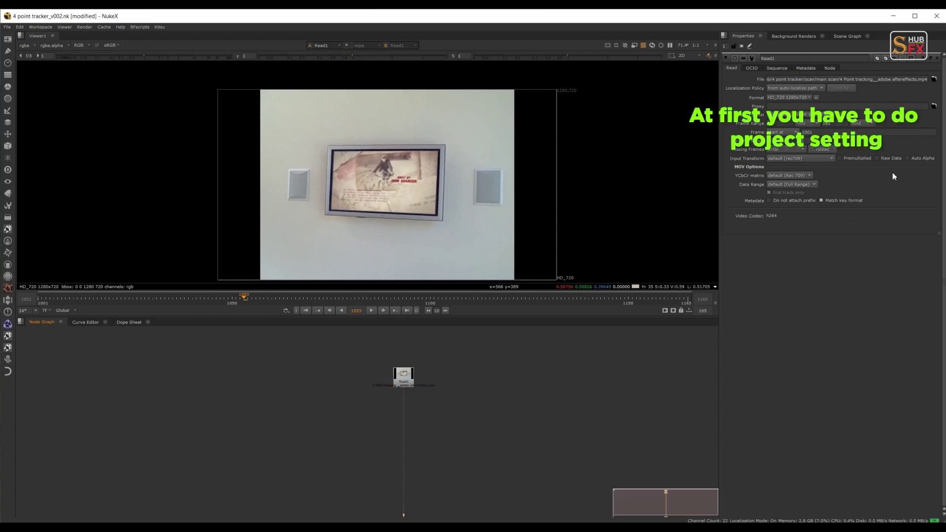
left_click(404, 378)
left_click(305, 310)
left_click(371, 310)
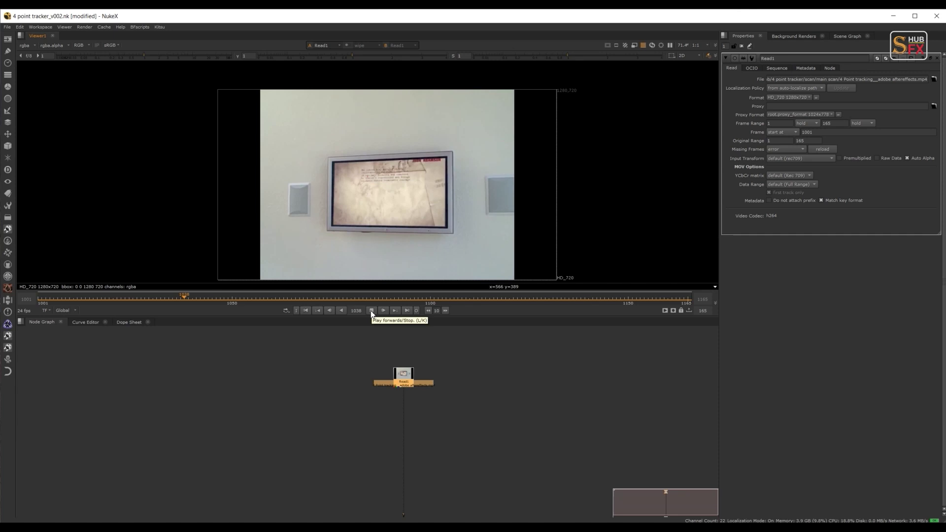
left_click(371, 310)
left_click(458, 418)
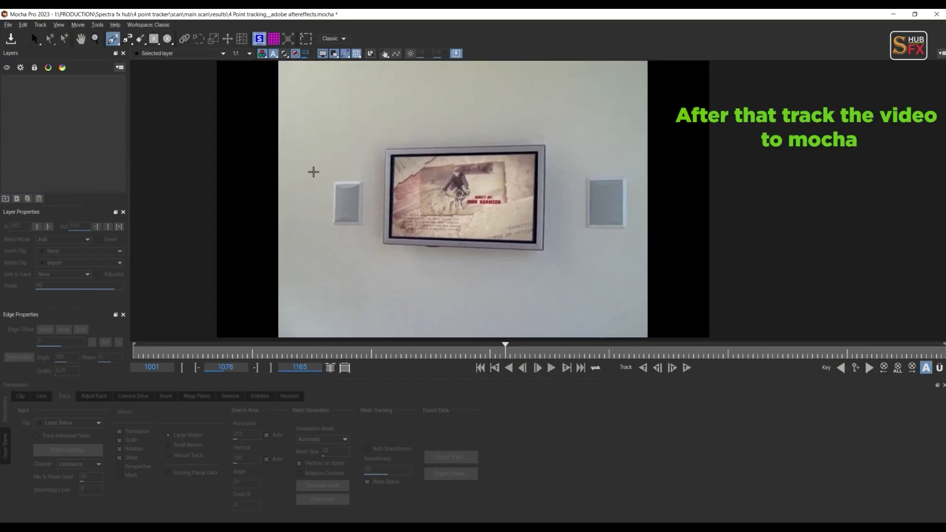
- In Mocha Pro, draw a closed X-spline around the outer edge of the wall panel left of the TV and shorten its point handles
scroll(368, 207, "up", 3)
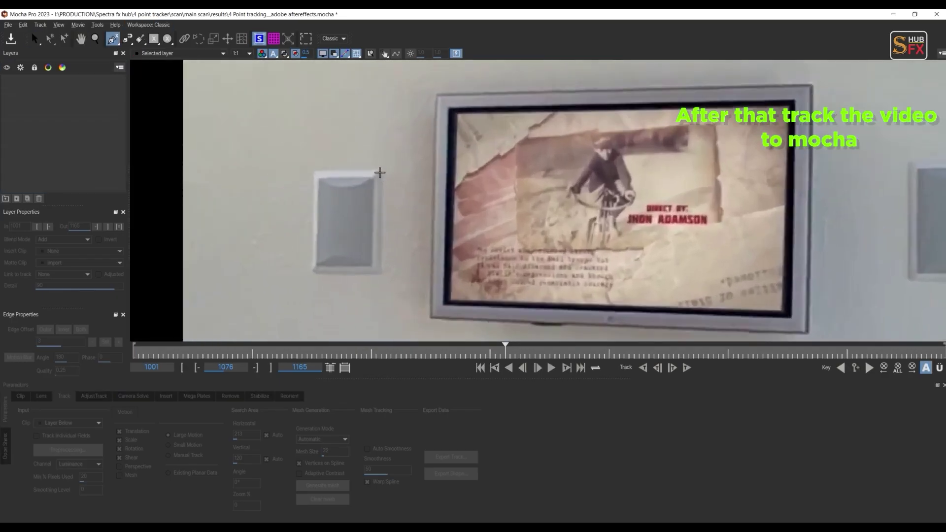
left_click(380, 172)
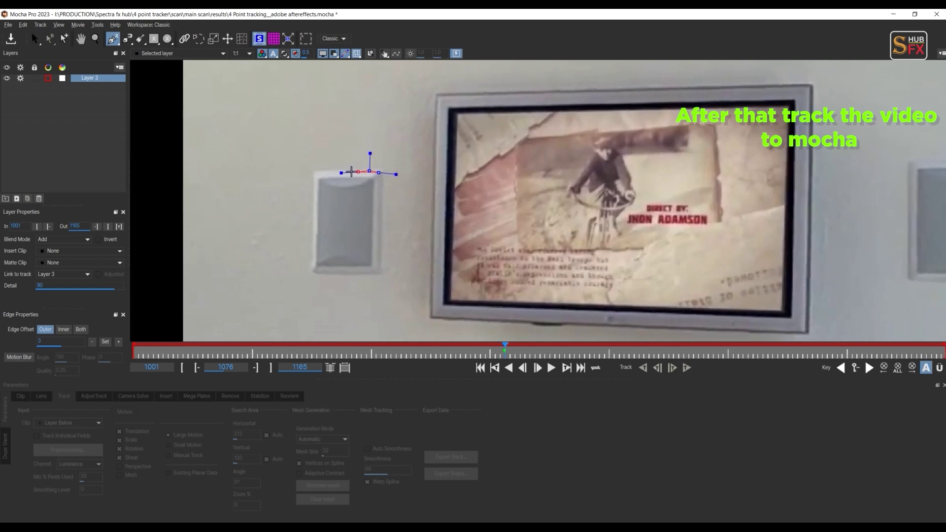
left_click(313, 234)
left_click(313, 269)
left_click(318, 277)
left_click(349, 276)
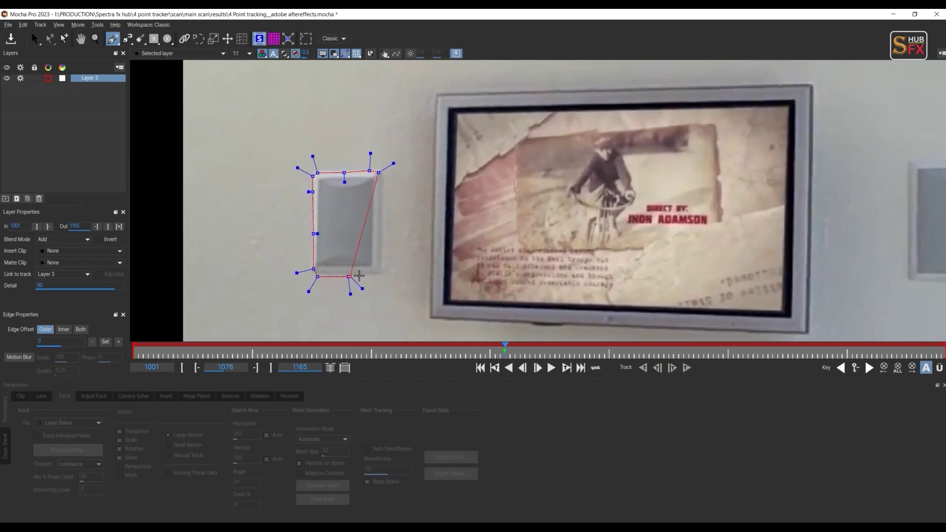
left_click(370, 277)
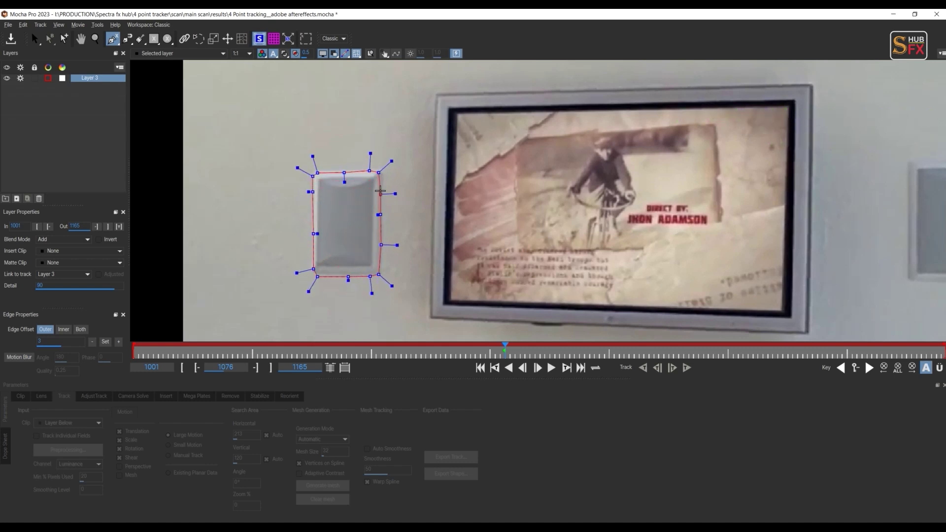
left_click(380, 183)
right_click(381, 183)
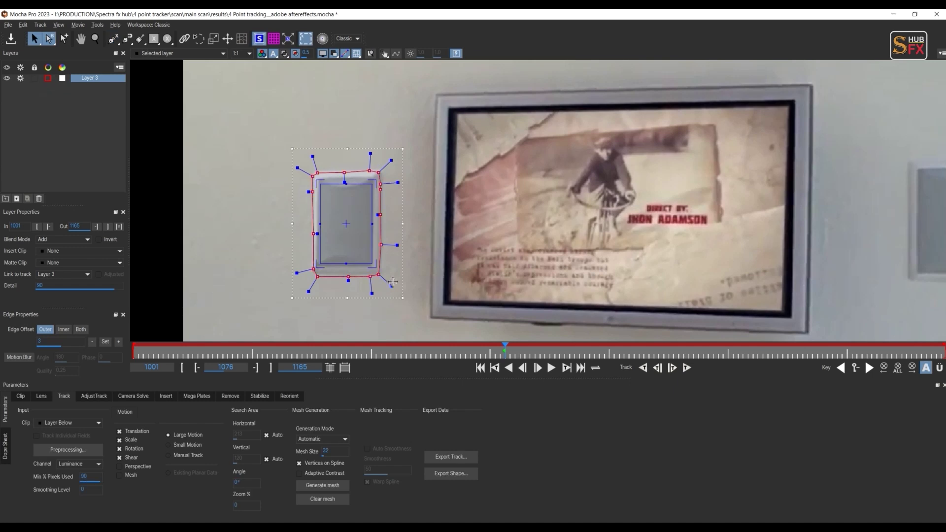
left_click_drag(392, 282, 383, 267)
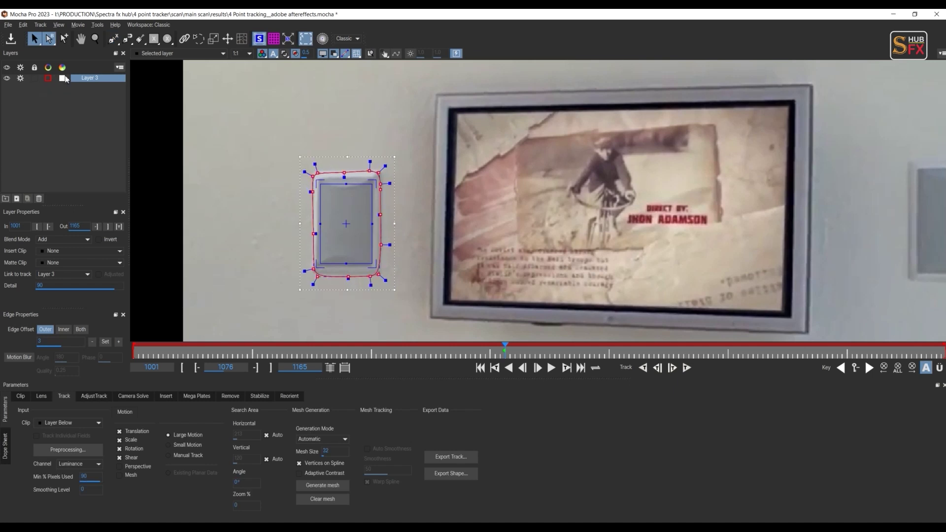
- Add a second closed X-spline to the same layer along the inner frame edge of the wall panel left of the TV
left_click(213, 39)
left_click(113, 38)
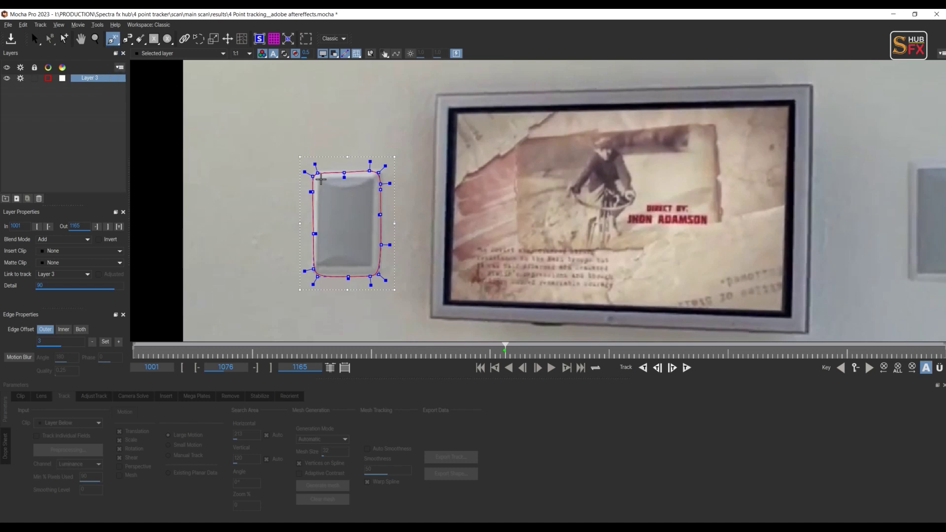
left_click(321, 180)
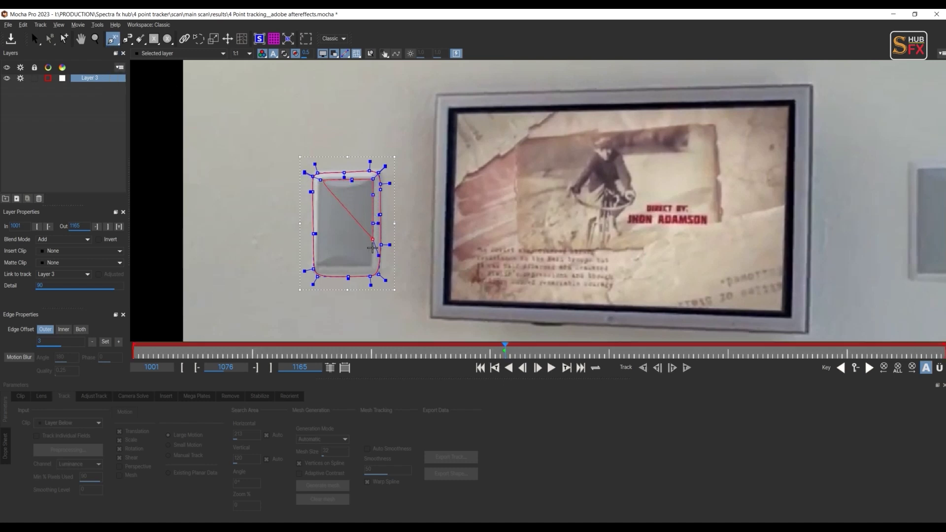
left_click(373, 254)
left_click(371, 269)
left_click(344, 269)
left_click(323, 267)
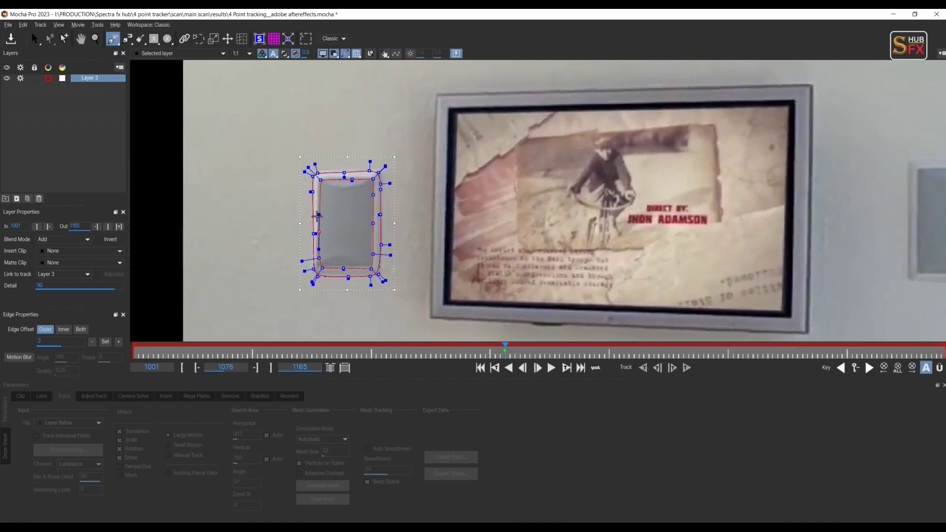
right_click(317, 189)
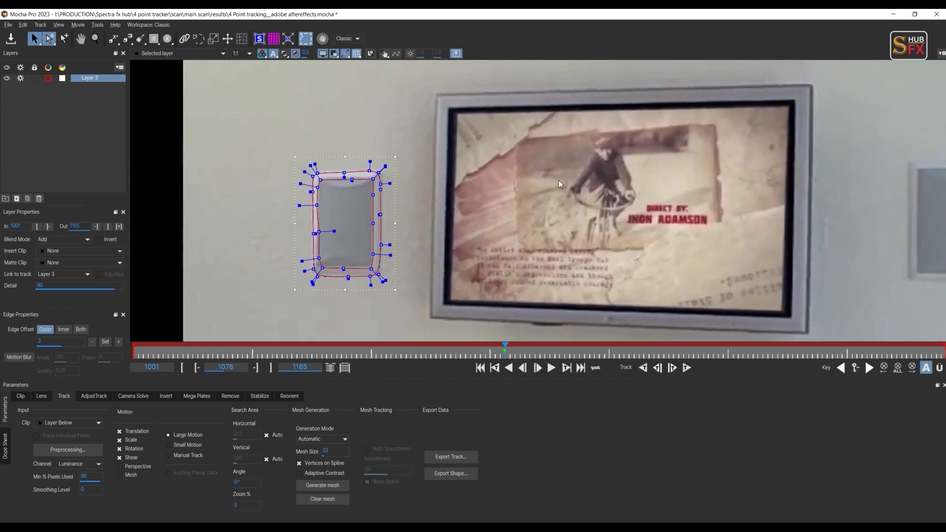
- Add a closed X-spline around the outer edge of the wall panel right of the TV and adjust its upper-left corner point
scroll(559, 184, "down", 4)
key("x")
left_click_drag(746, 207, 376, 188)
left_click(113, 39)
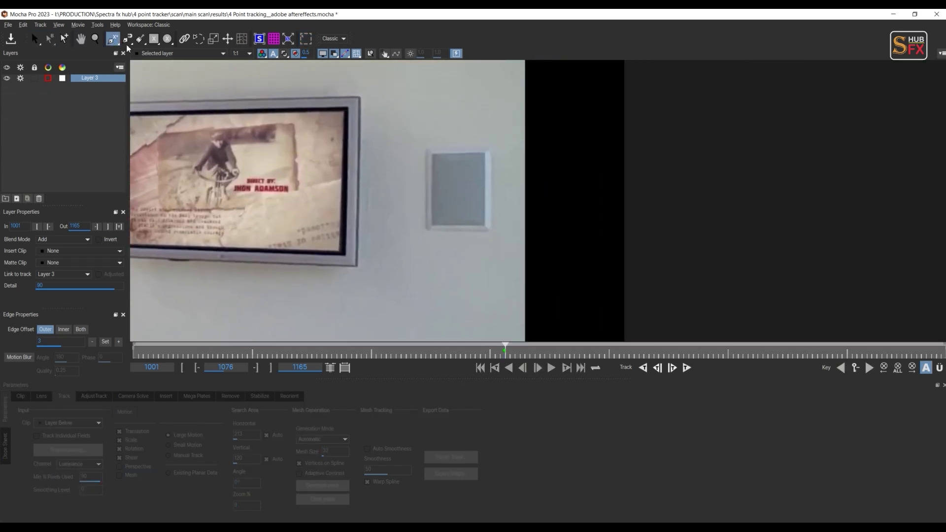
left_click(427, 149)
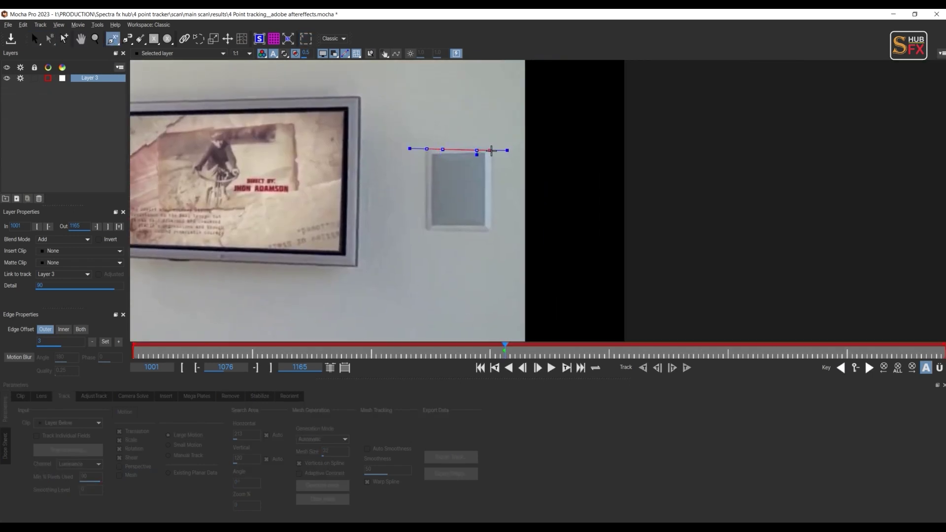
left_click(491, 204)
left_click(491, 225)
left_click(488, 234)
left_click(474, 234)
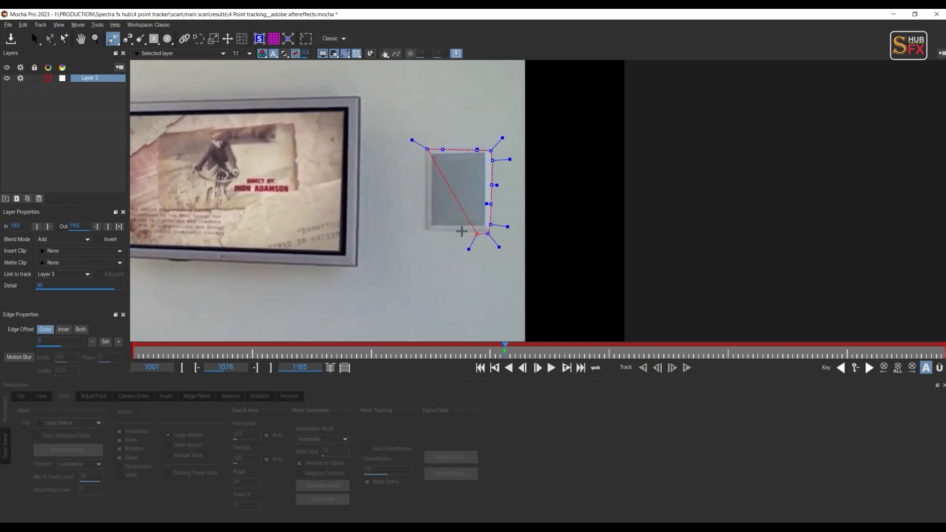
left_click(447, 231)
left_click(428, 230)
left_click(425, 227)
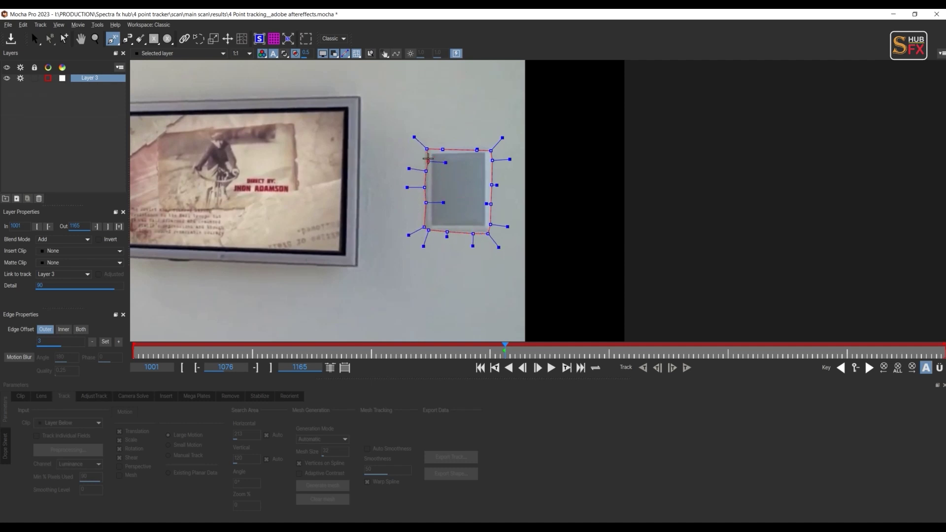
right_click(432, 150)
left_click_drag(430, 151, 428, 154)
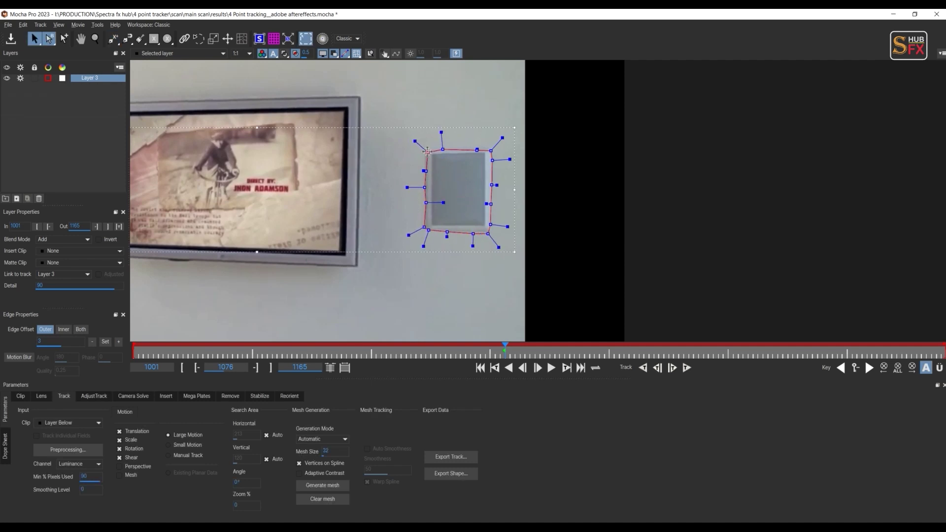
- Add a closed X-spline along the inner frame edge of the wall panel right of the TV
left_click(113, 39)
left_click(432, 155)
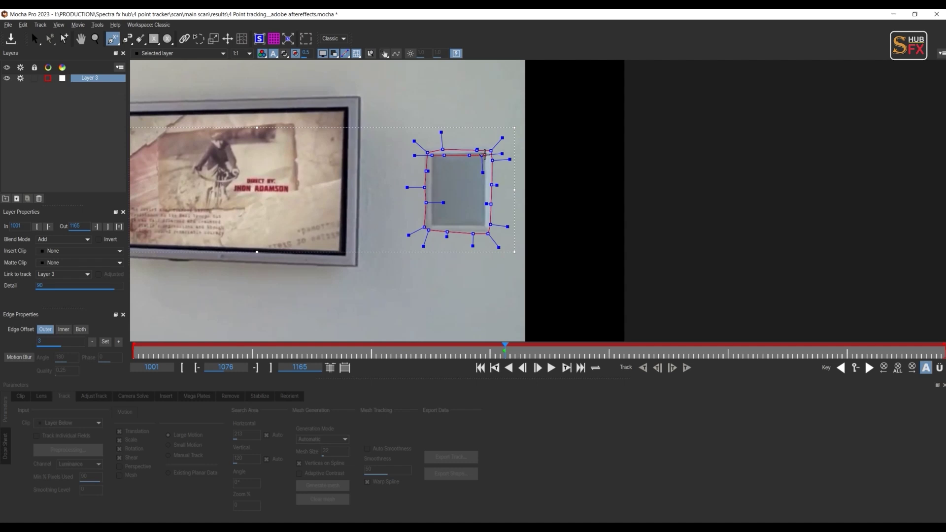
left_click(482, 226)
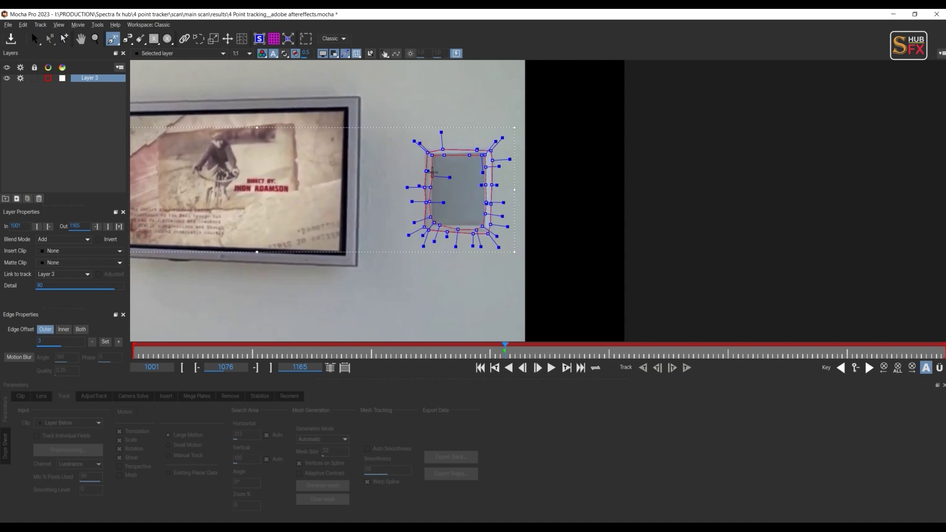
right_click(433, 182)
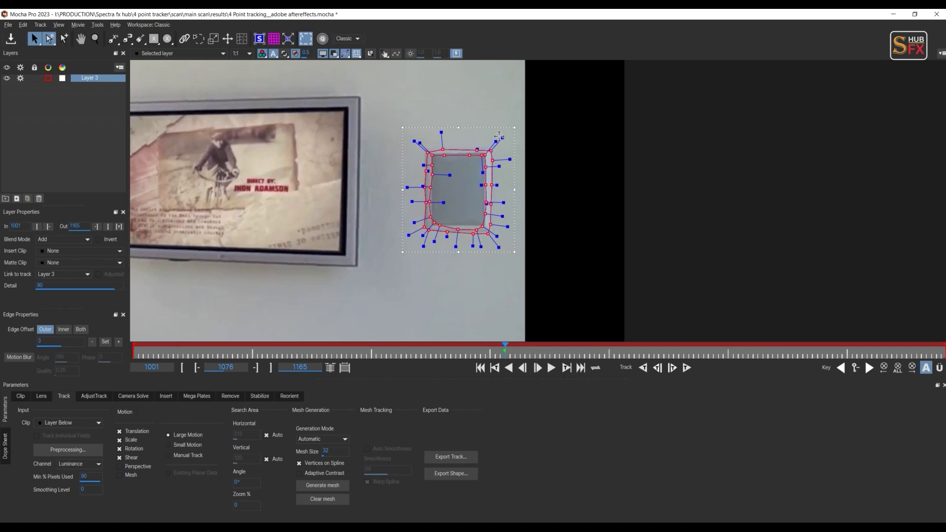
- Select all points of both splines on the wall panel left of the TV and shorten their handles
scroll(298, 227, "down", 3)
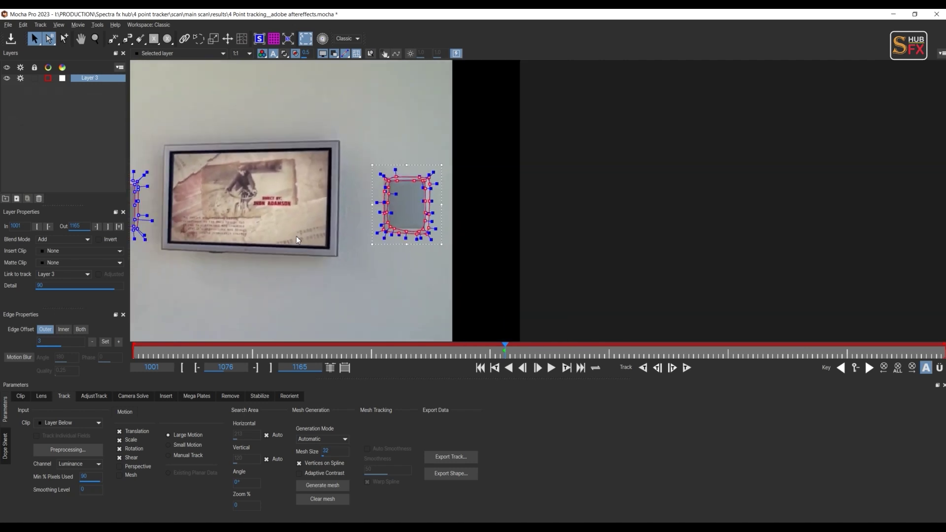
key("x")
left_click_drag(354, 235, 653, 255)
left_click_drag(379, 165, 482, 298)
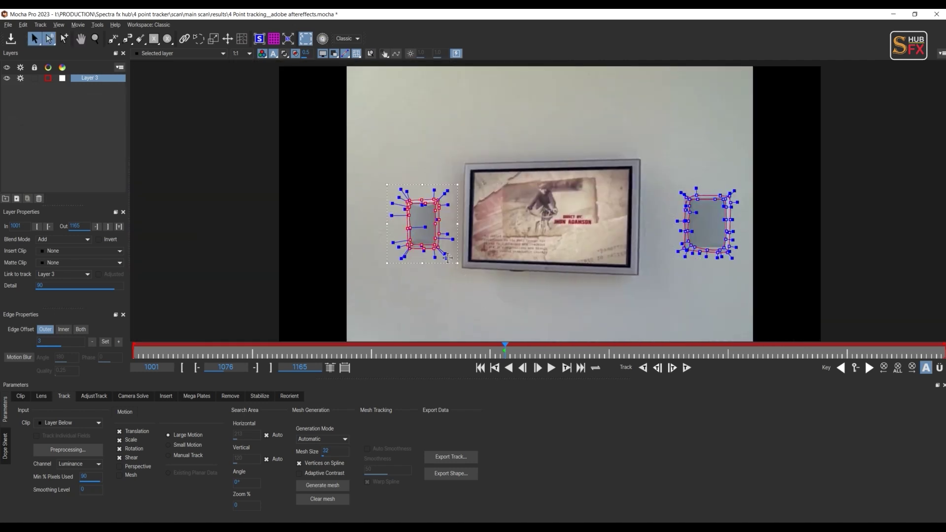
- Add a large closed X-spline to the layer around the whole TV, leaving a wide margin of wall between the outline and the frame
left_click(113, 41)
left_click(439, 131)
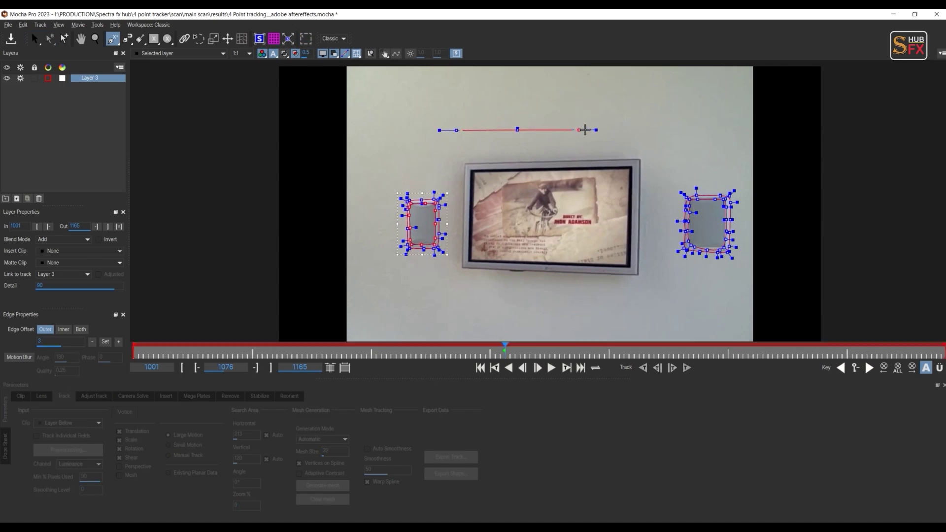
left_click(595, 130)
left_click(659, 131)
left_click(670, 150)
left_click(668, 212)
left_click(665, 276)
left_click(640, 310)
left_click(579, 319)
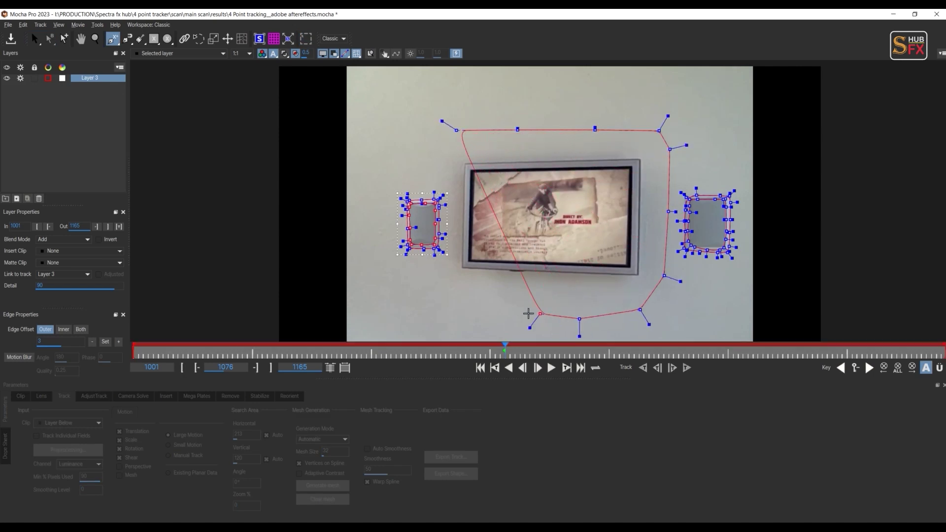
left_click(510, 311)
left_click(462, 302)
left_click(441, 278)
left_click(438, 256)
left_click(444, 181)
left_click(444, 149)
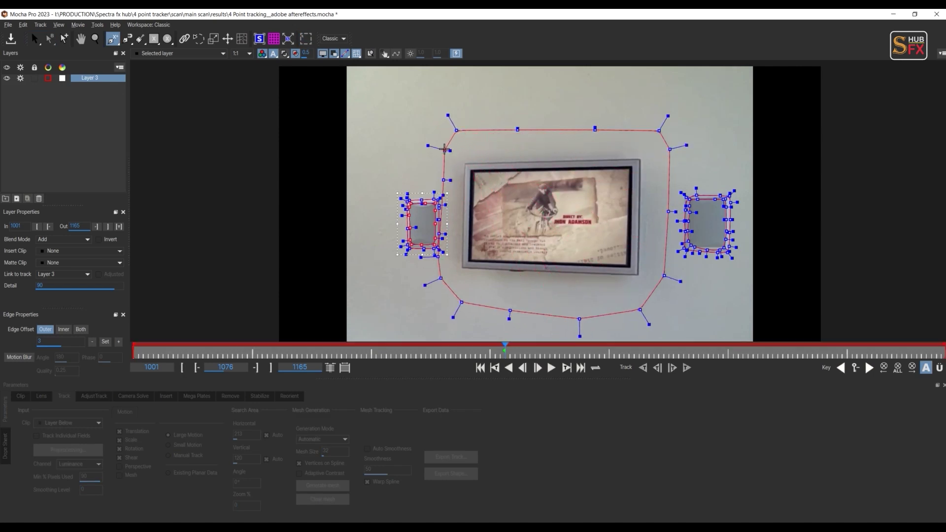
right_click(444, 149)
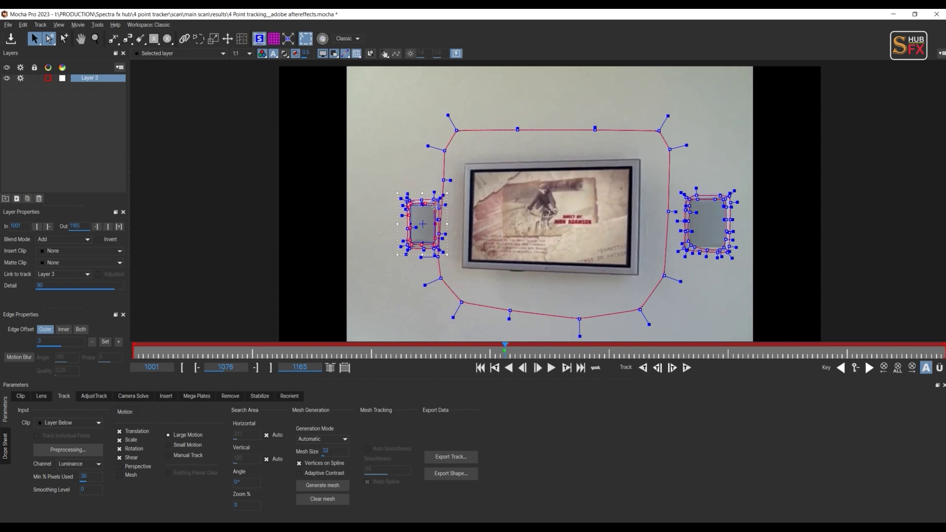
- Move the planar surface from the wall panel onto the TV, placing its corners at the corners of the outer frame
left_click_drag(449, 204, 641, 159)
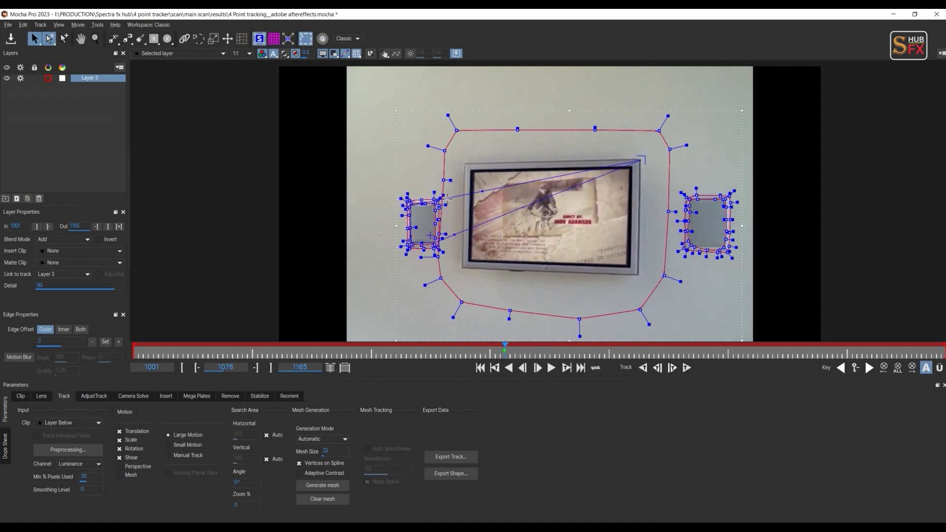
left_click_drag(409, 202, 466, 163)
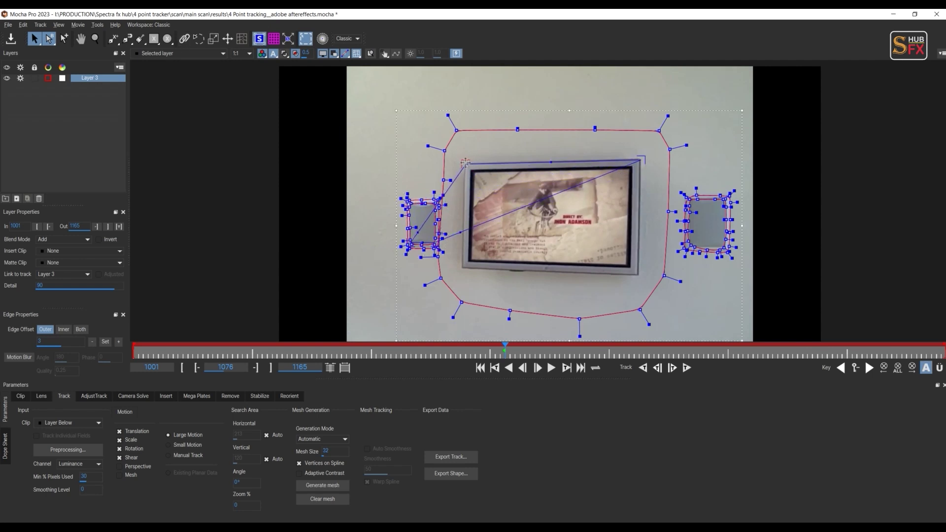
left_click_drag(433, 243, 639, 273)
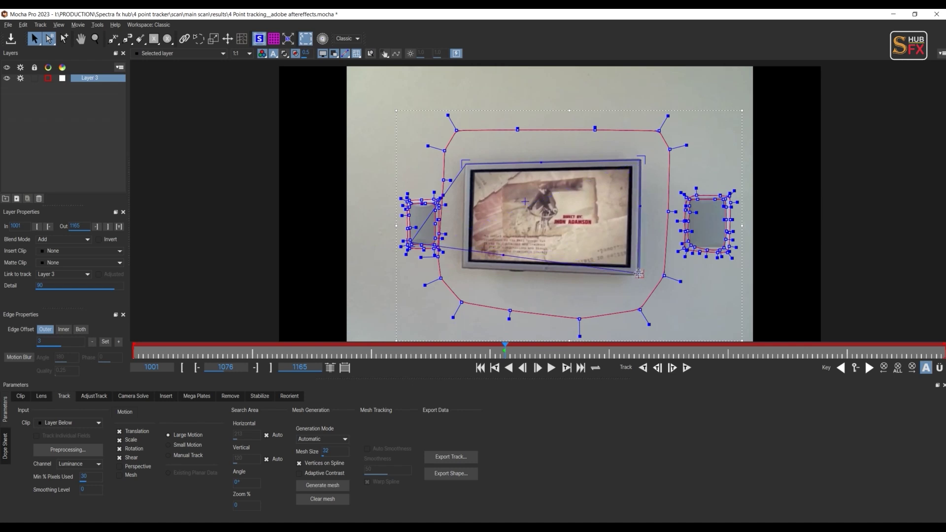
left_click_drag(410, 243, 482, 232)
- Refine the planar surface by moving its corners inward onto the inner edge of the TV frame around the screen
scroll(463, 271, "up", 5)
scroll(468, 256, "up", 3)
scroll(560, 247, "down", 3)
key("x")
left_click_drag(611, 247, 268, 207)
left_click_drag(543, 228, 519, 210)
scroll(511, 198, "down", 3)
key("x")
left_click_drag(497, 169, 566, 370)
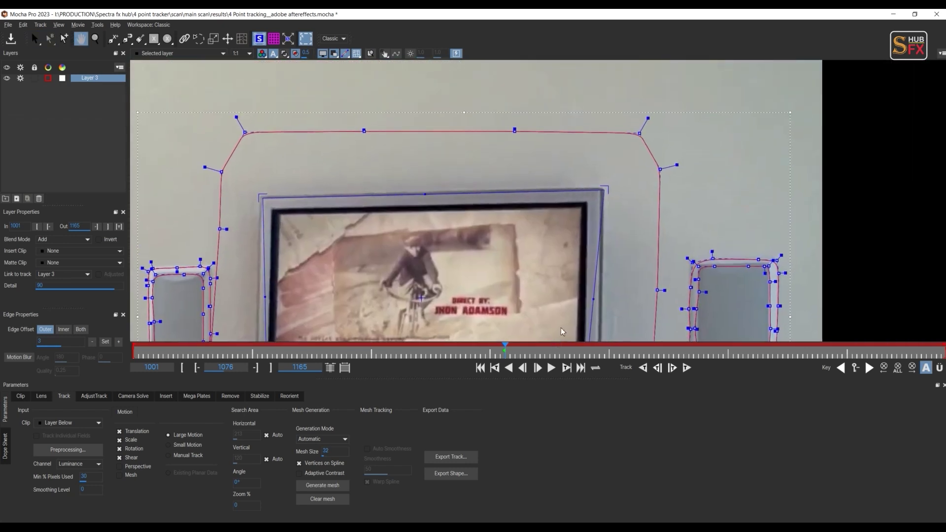
left_click_drag(602, 189, 588, 198)
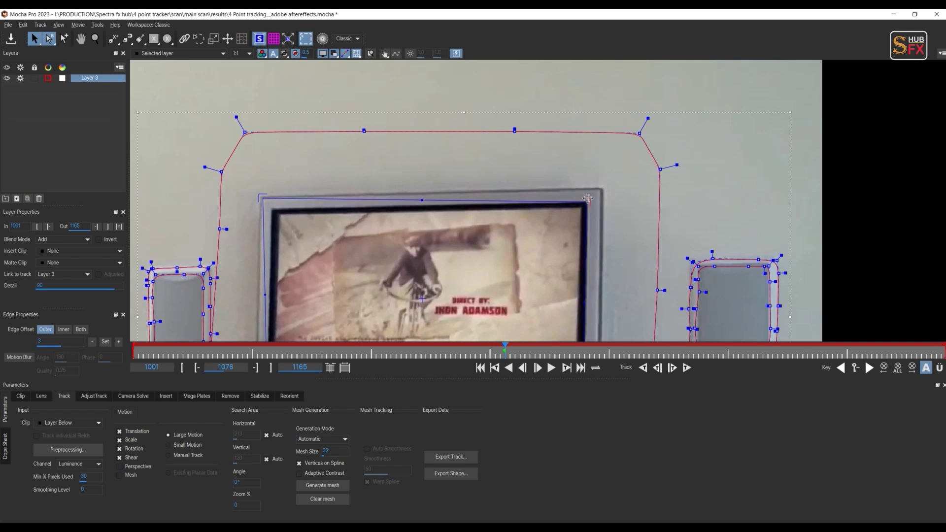
left_click_drag(261, 198, 269, 207)
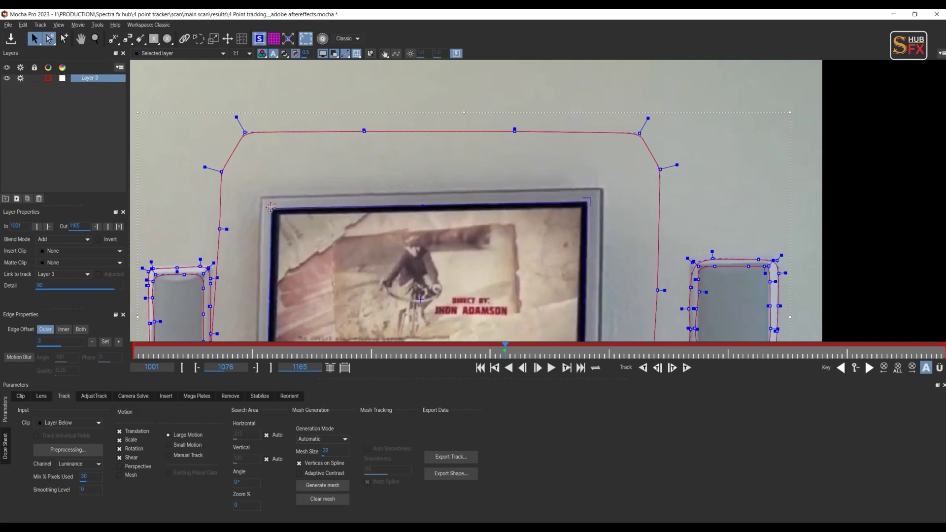
- Raise the minimum percentage of pixels used for Layer 3's track to about 94 and include Perspective in the tracked motion
scroll(465, 162, "down", 4)
key("x")
left_click_drag(454, 301, 486, 277)
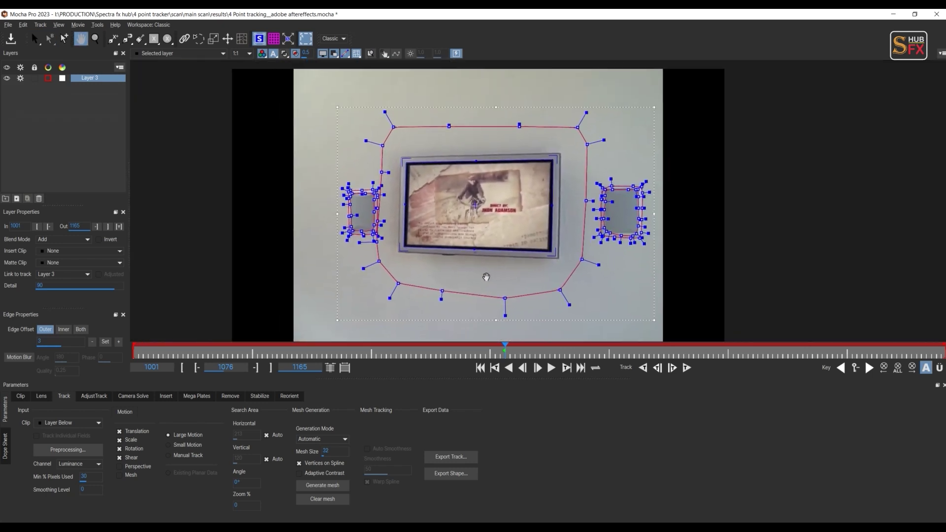
scroll(474, 271, "down", 2)
left_click(113, 178)
left_click(90, 79)
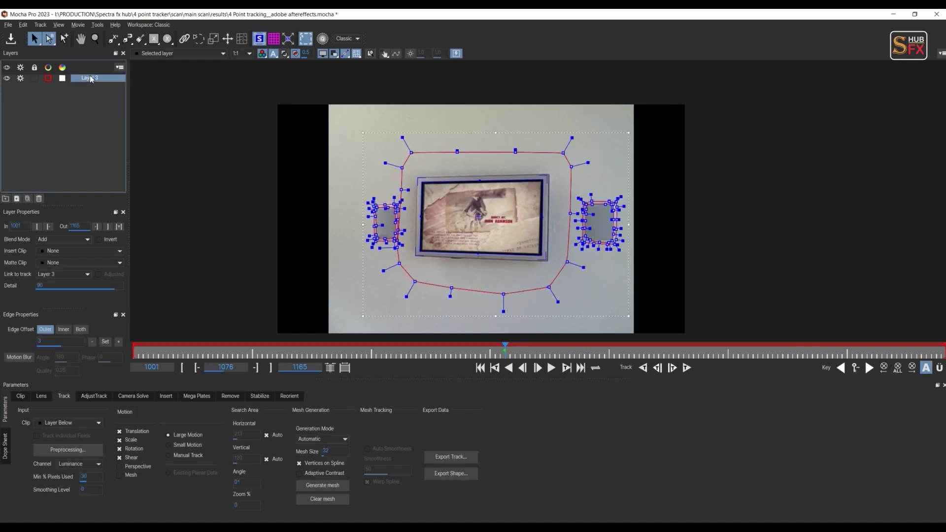
left_click_drag(87, 476, 89, 488)
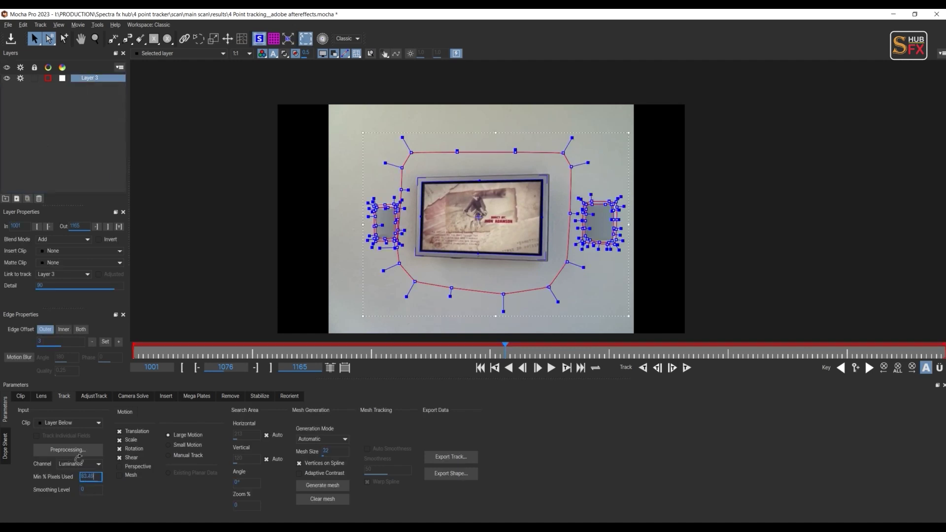
- Track Layer 3 backwards to frame 1001, and forwards from frame 1076 to the end of the clip
left_click(642, 369)
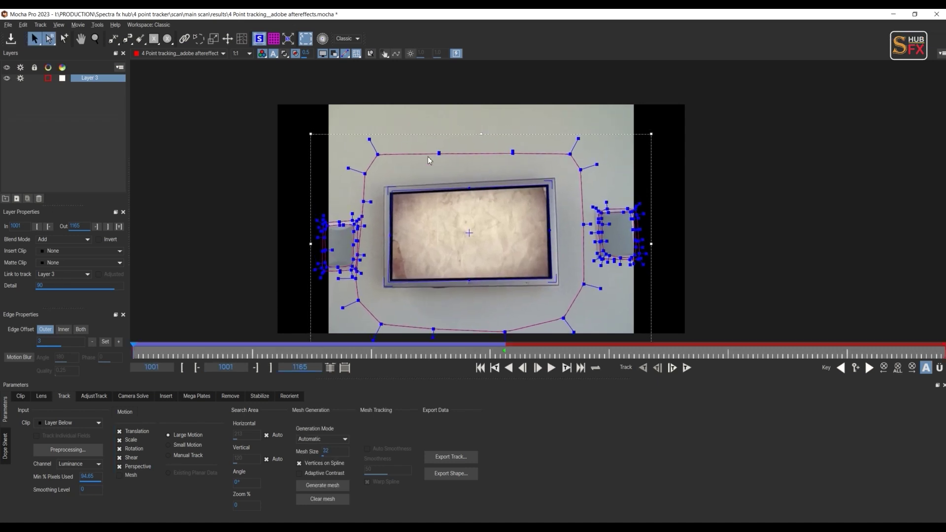
left_click(506, 355)
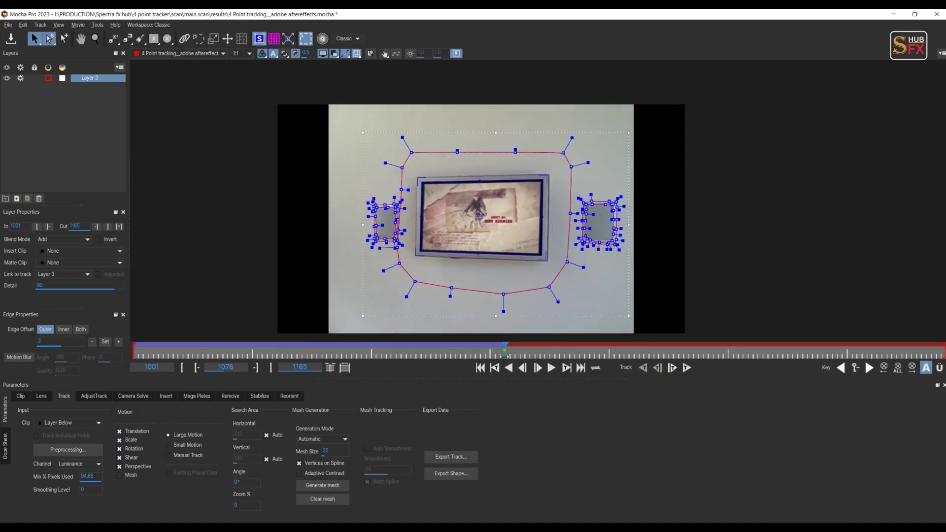
left_click(686, 370)
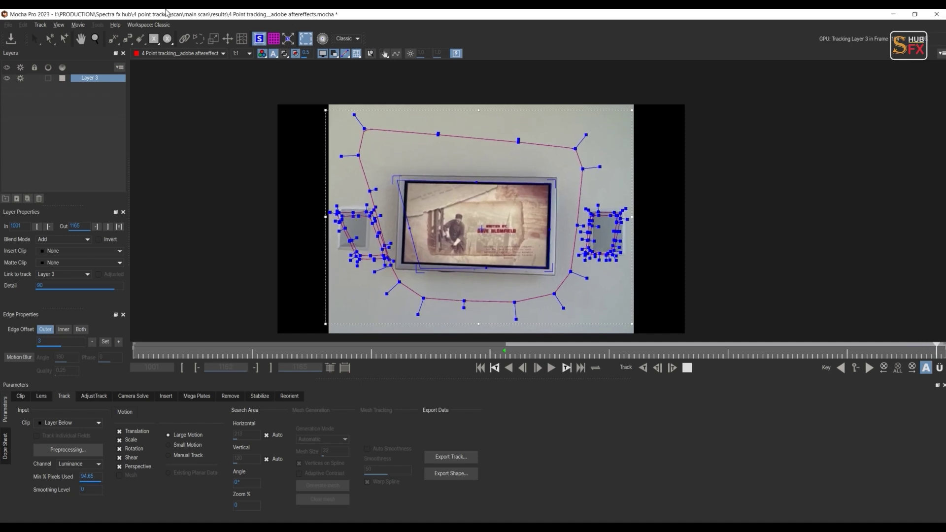
- Export the tracking data in Nuke Corner Pin (*.nk) format by copying it to the clipboard
left_click(463, 459)
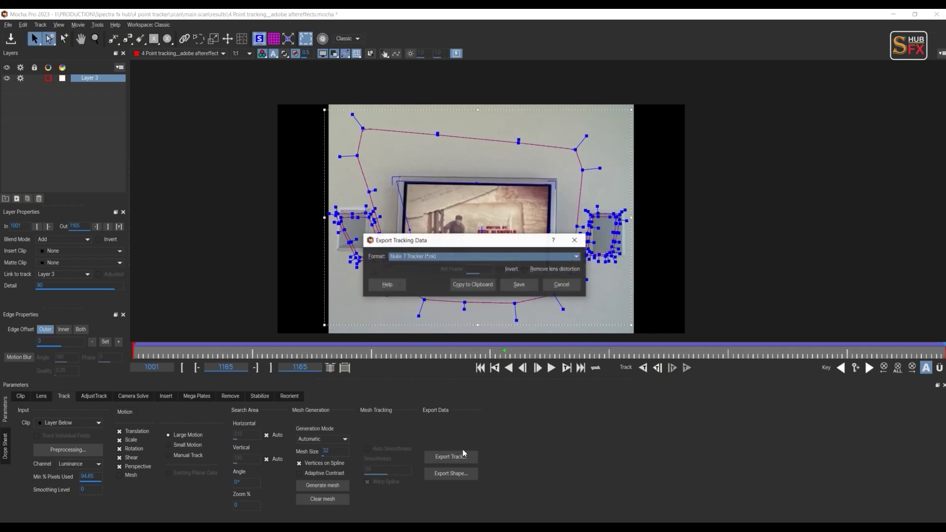
left_click(576, 256)
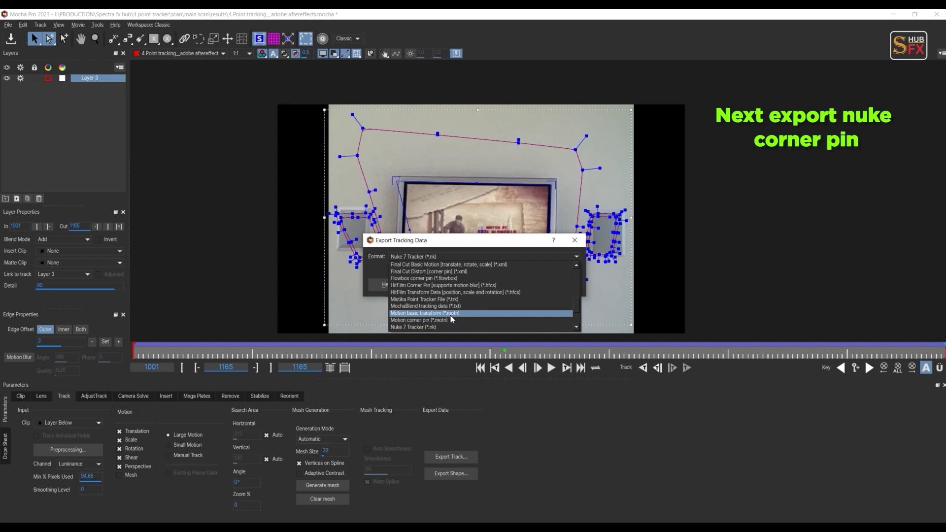
scroll(449, 316, "down", 2)
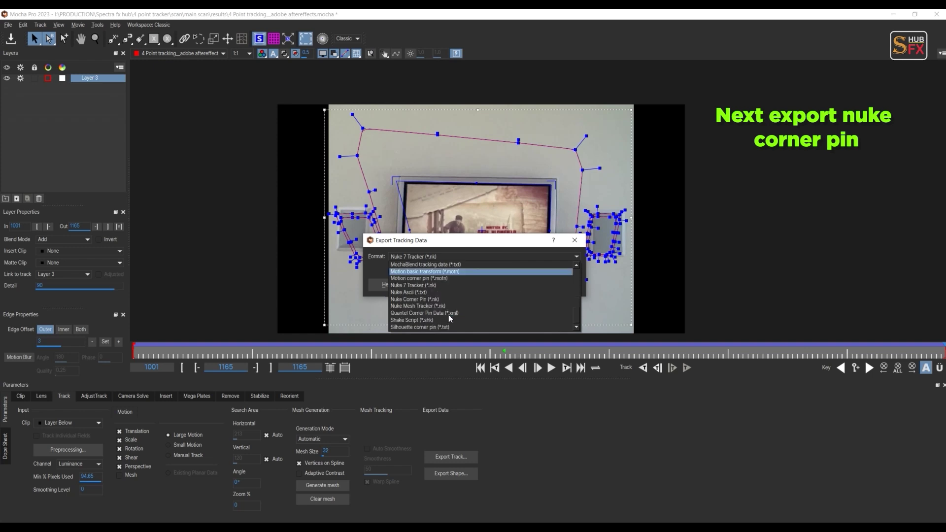
left_click(428, 301)
left_click(452, 294)
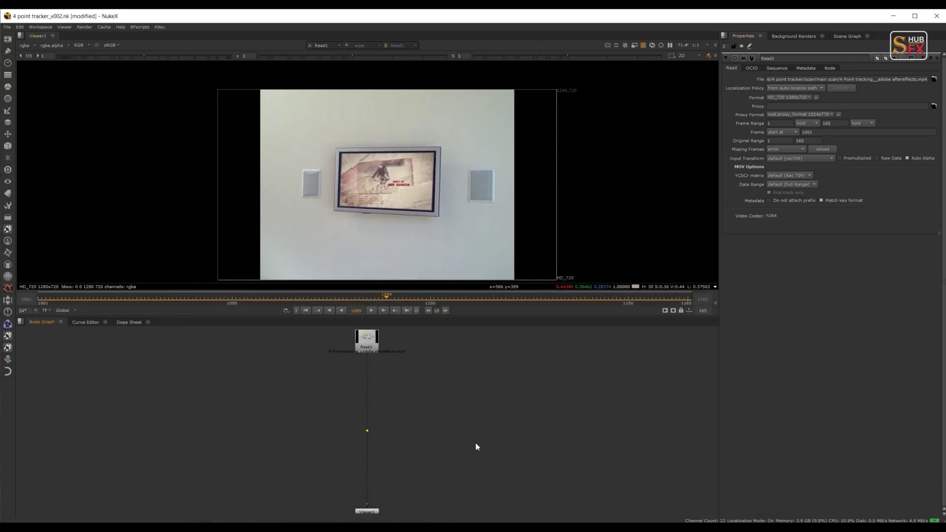
- Switch to NukeX, paste the tracked corner pin into the node graph and merge it over the Read1 footage
key("ctrl+v")
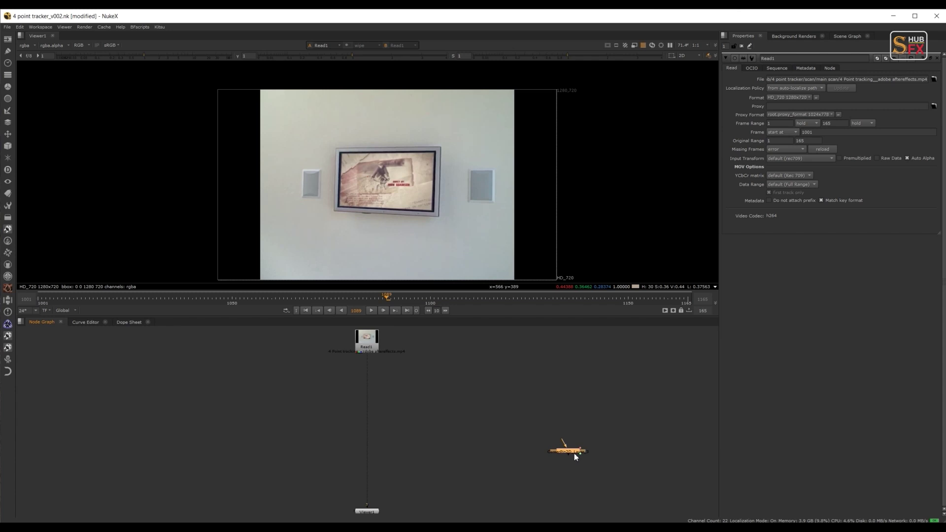
key("m")
scroll(482, 436, "up", 1)
left_click_drag(483, 437, 615, 481)
left_click_drag(347, 456, 395, 384)
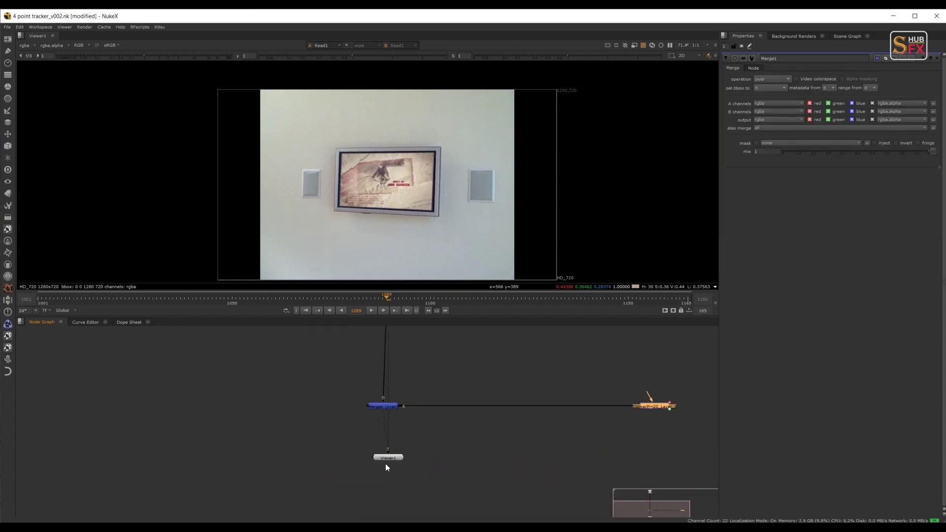
- View the merge's output with the Viewer node set aside, and open the properties of the pasted corner pin
left_click_drag(387, 458, 253, 489)
key("1")
left_click(676, 438)
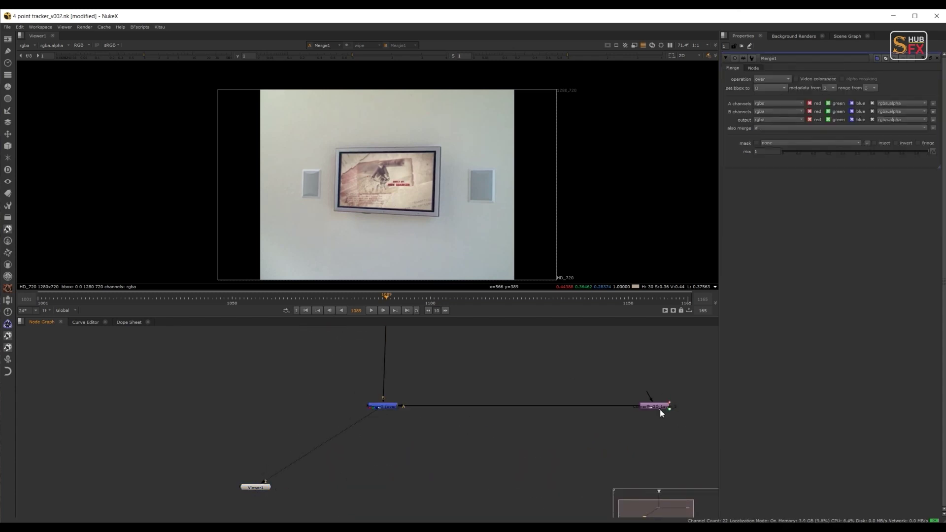
double_click(660, 408)
scroll(348, 151, "up", 3)
scroll(522, 402, "down", 2)
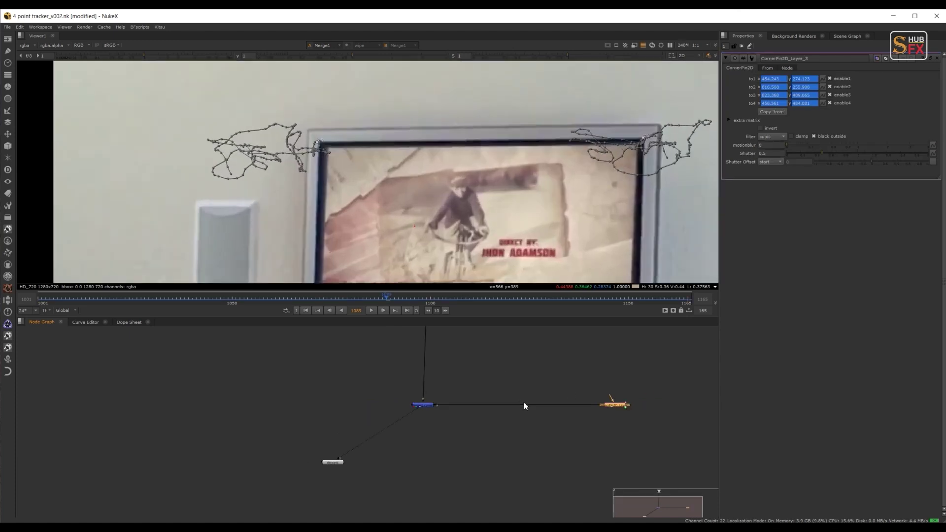
- Add a Grid node above the tracked corner pin and connect it as the pin's input
left_click_drag(523, 403, 440, 479)
left_click(531, 418)
key("Tab")
type("grid")
key("Return")
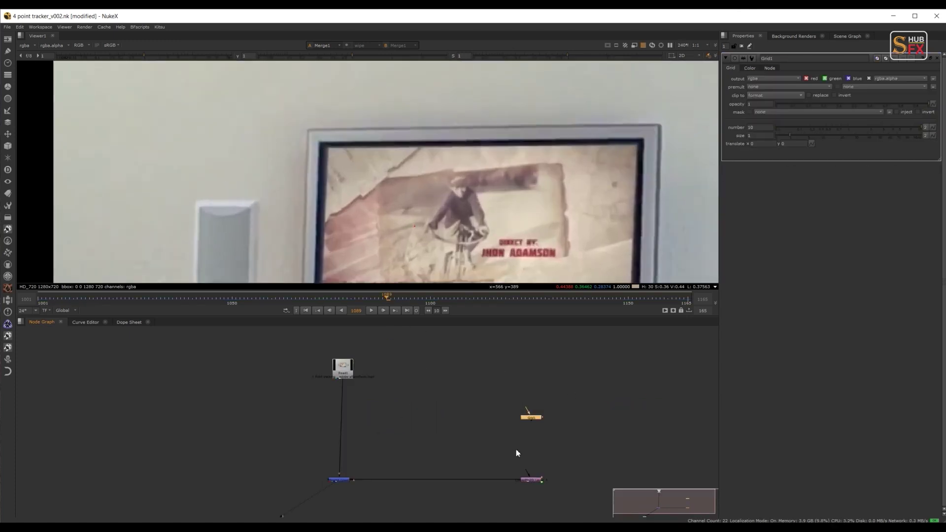
left_click_drag(534, 419, 534, 419)
left_click_drag(533, 419, 529, 418)
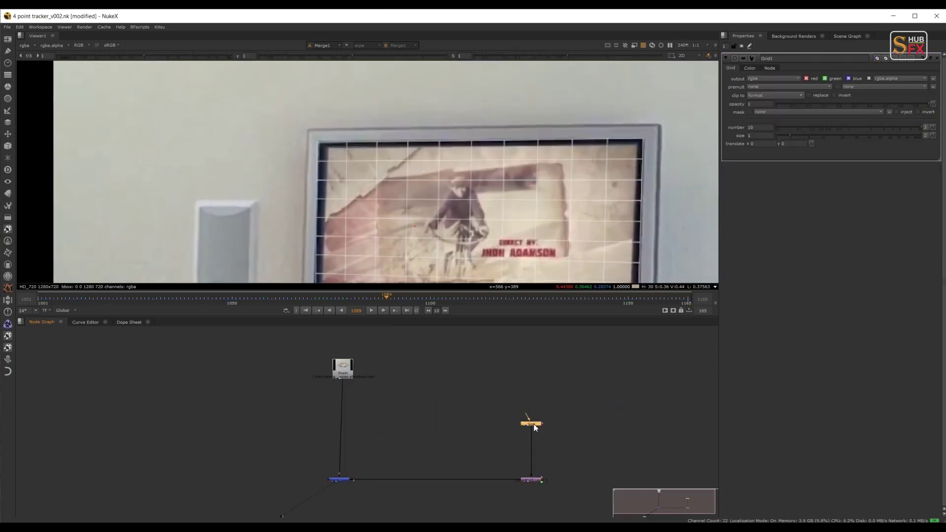
- Insert a new CornerPin node between the grid and the tracked corner pin
scroll(509, 186, "down", 2)
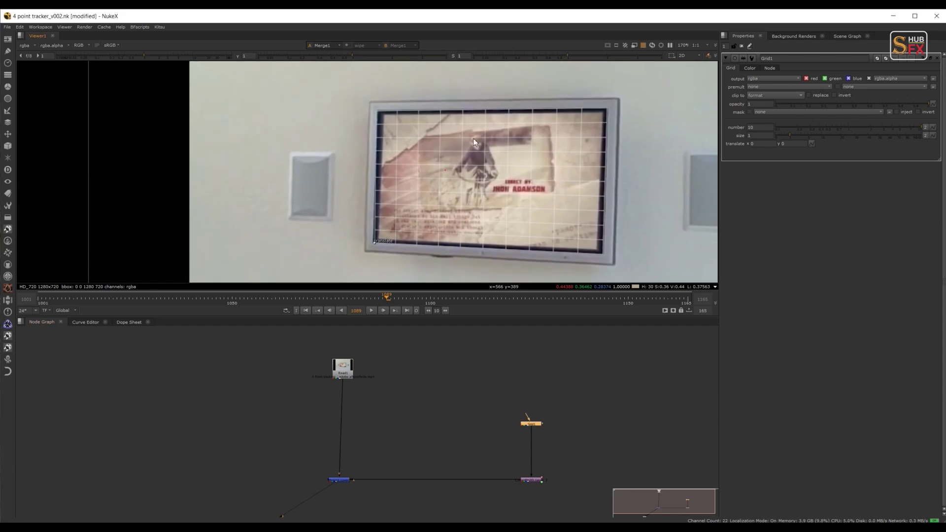
scroll(403, 244, "up", 2)
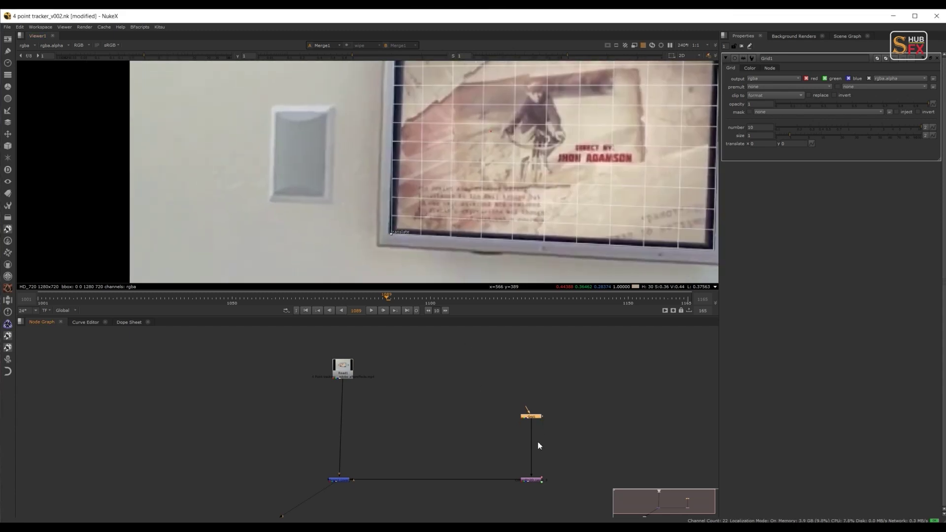
left_click(539, 445)
key("Tab")
type("corn")
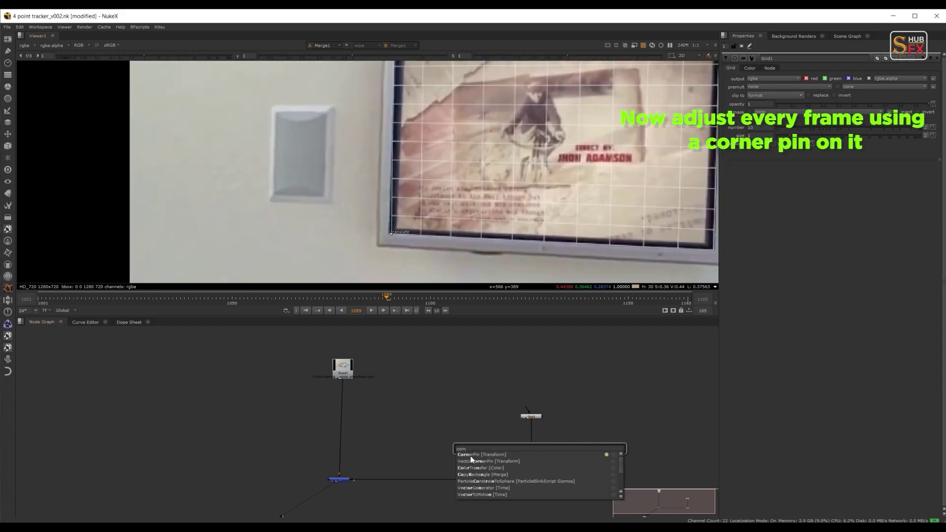
left_click(471, 456)
left_click_drag(543, 449, 536, 459)
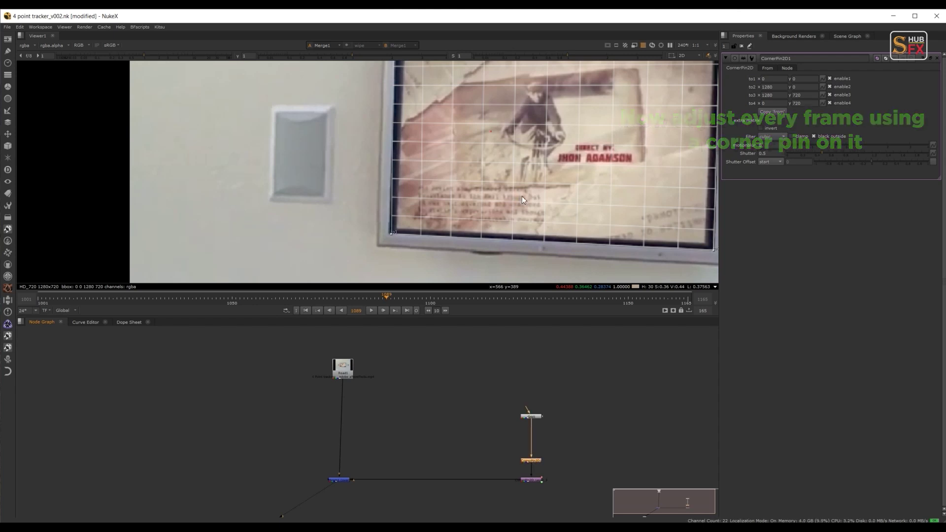
- Set keyframes at frame 1089 on all four destination corners, to1 to to4, of the new corner pin
left_click(822, 80)
left_click(833, 85)
left_click(823, 87)
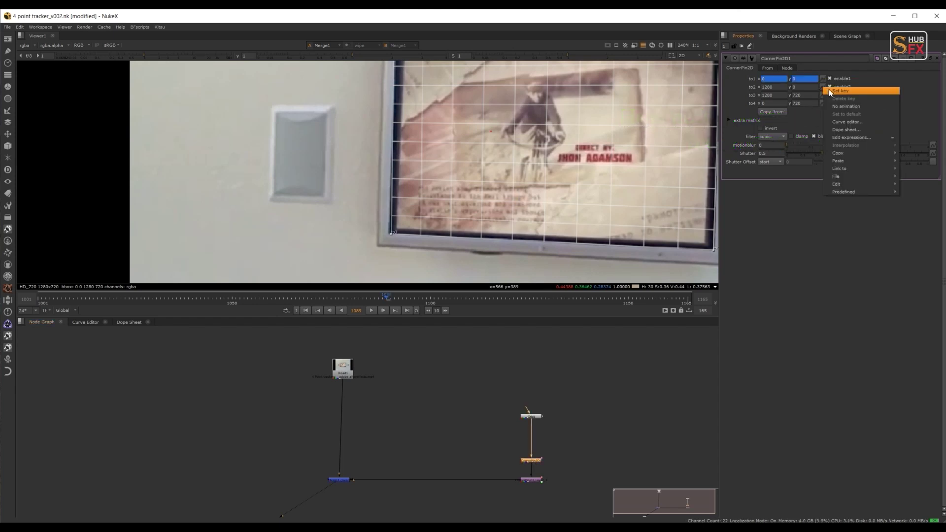
left_click(831, 91)
left_click(823, 95)
left_click(830, 100)
left_click(824, 104)
left_click(841, 109)
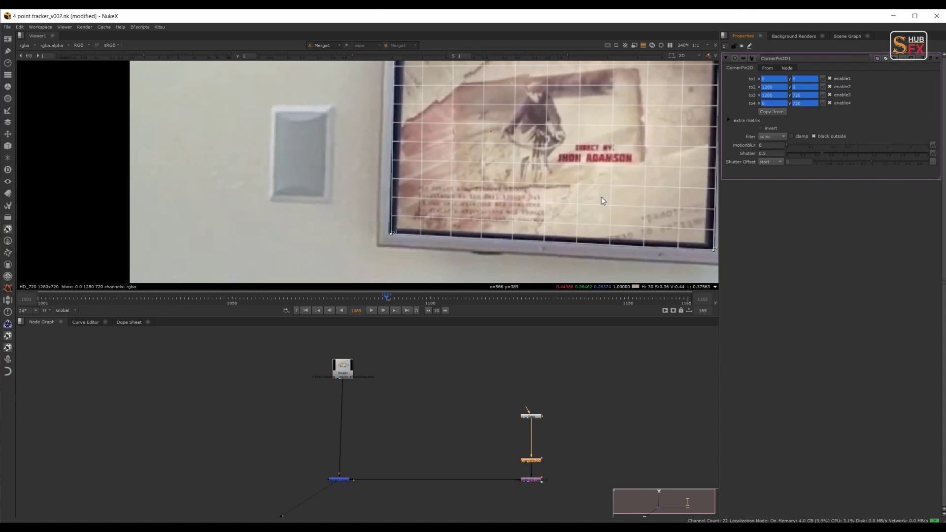
- Maximize the viewer around the TV and examine the grid's fit to the screen corners frame by frame from 1089 back to 1065
key("space")
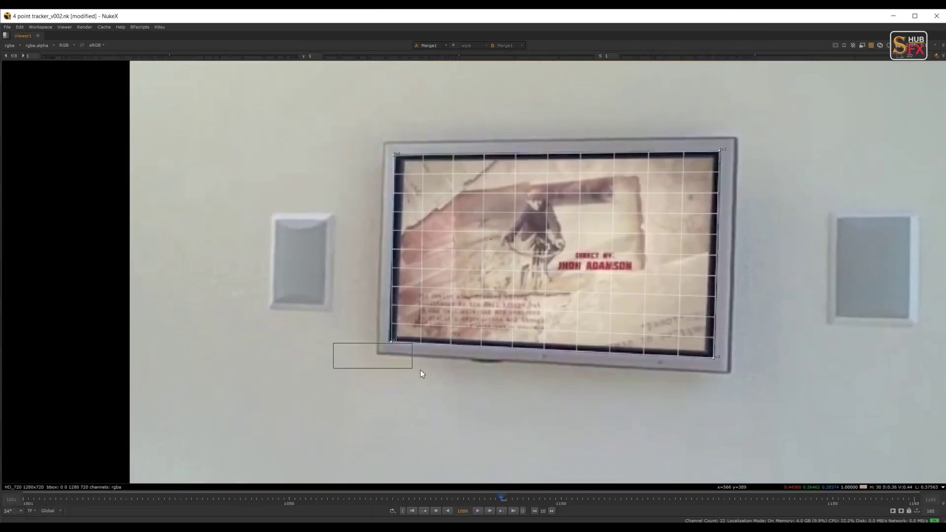
scroll(416, 335, "up", 3)
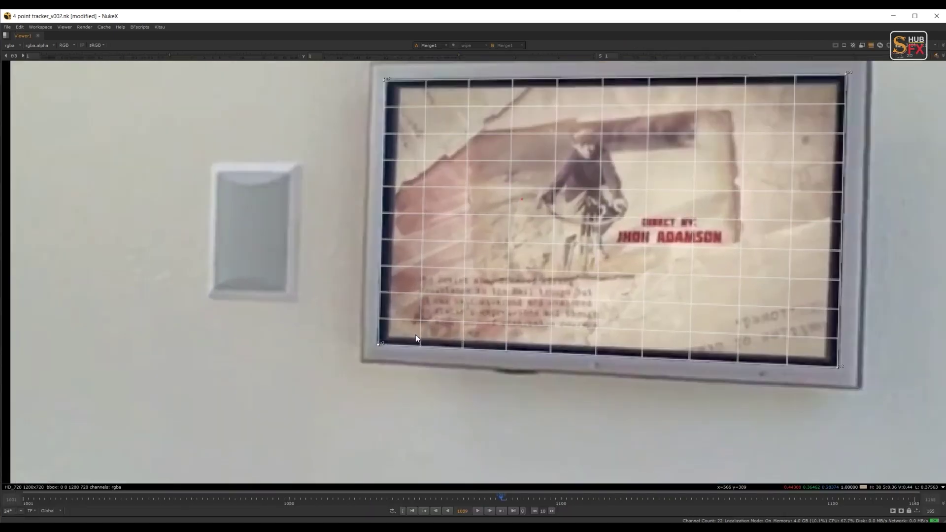
key("Left")
key("Left")
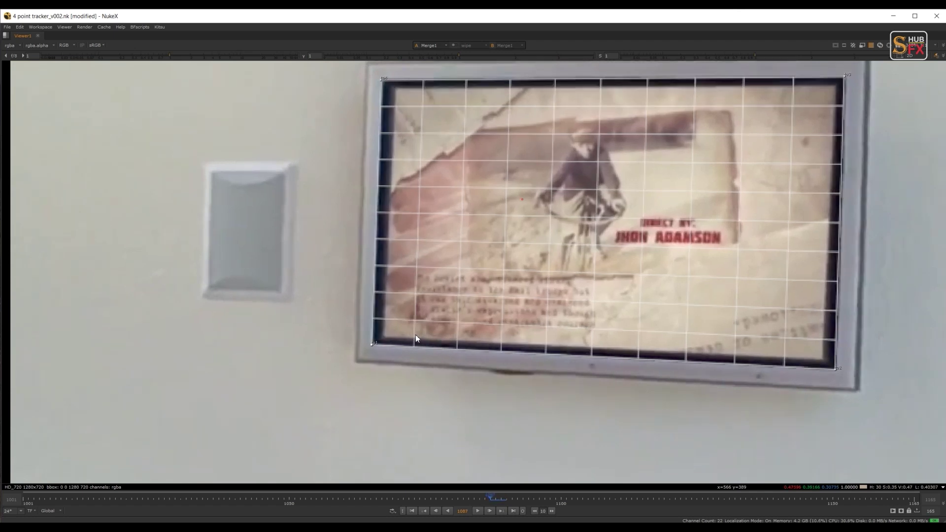
key("Left")
key("Left")
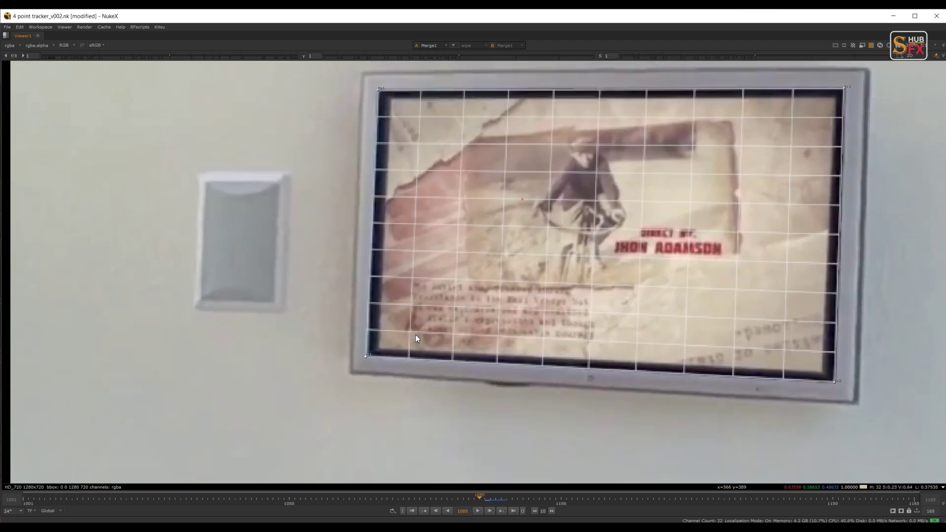
key("Left")
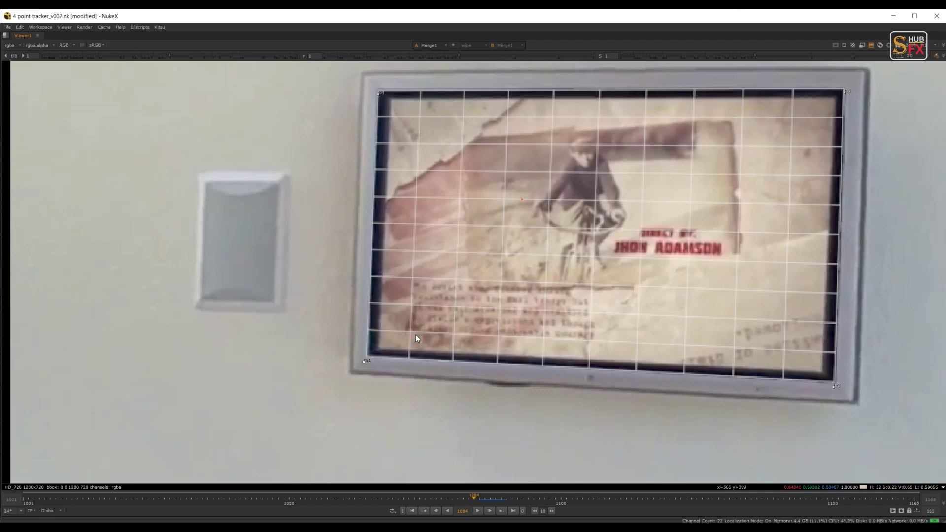
key("Left")
key("Left")
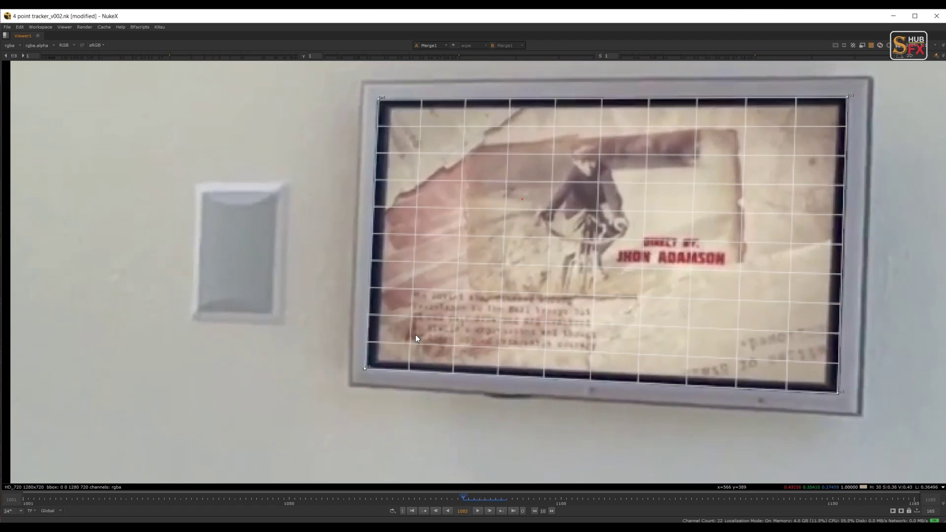
key("Left")
key("Left")
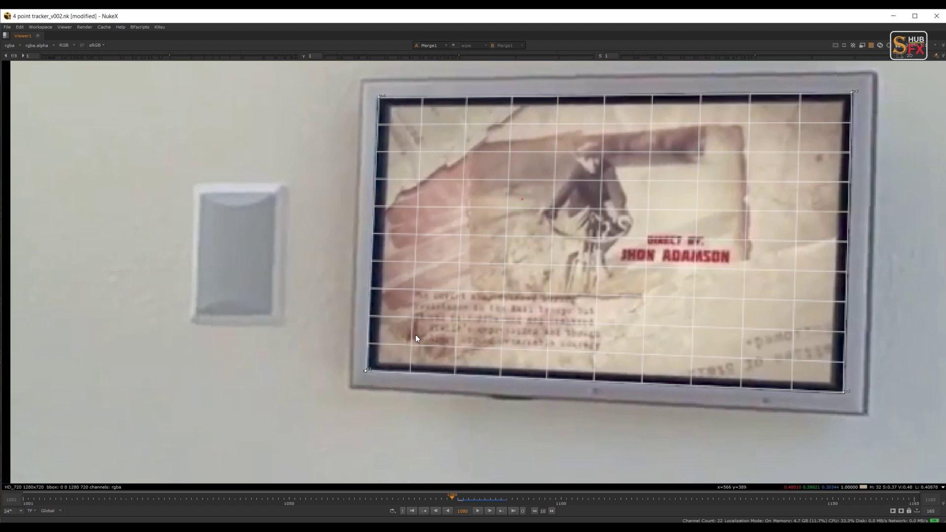
key("Left")
key("Left")
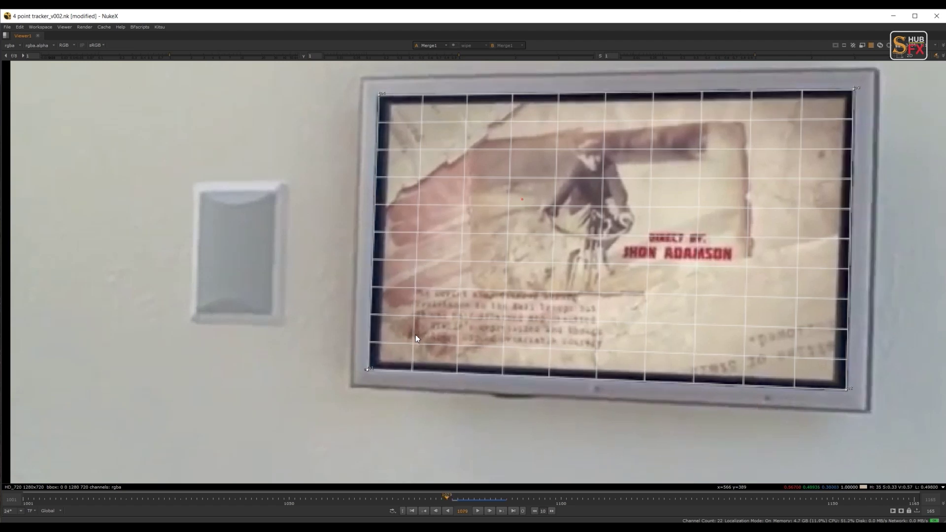
key("Left")
key("Left")
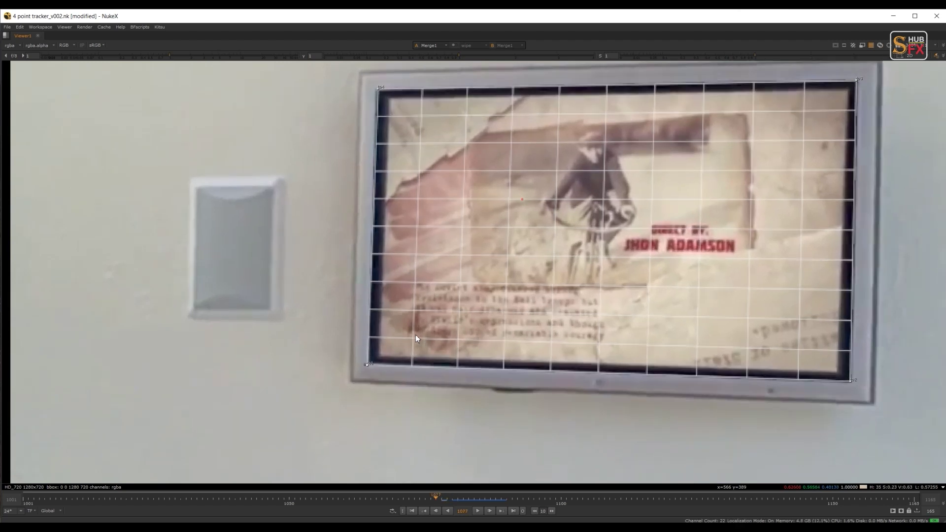
key("Left")
key("Left")
key("Left")
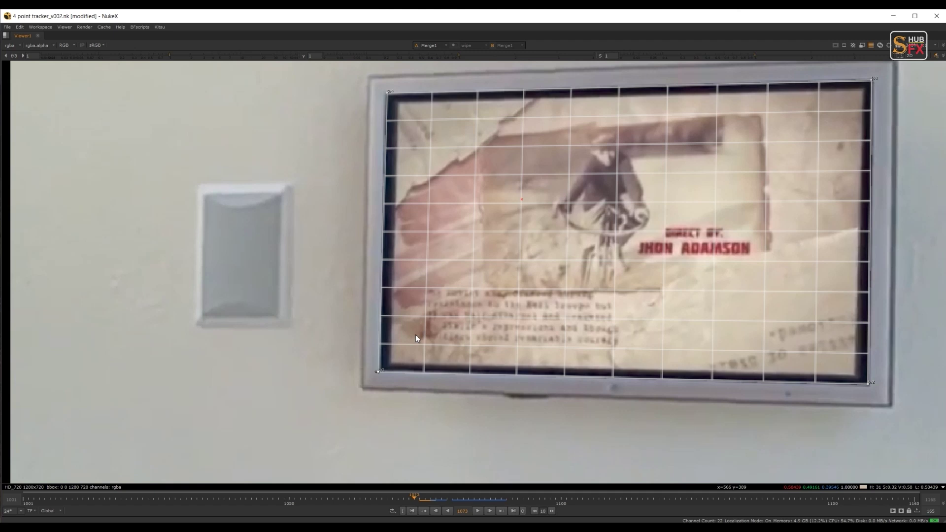
key("Left")
key("Left")
key("Left")
key("Left")
key("Left")
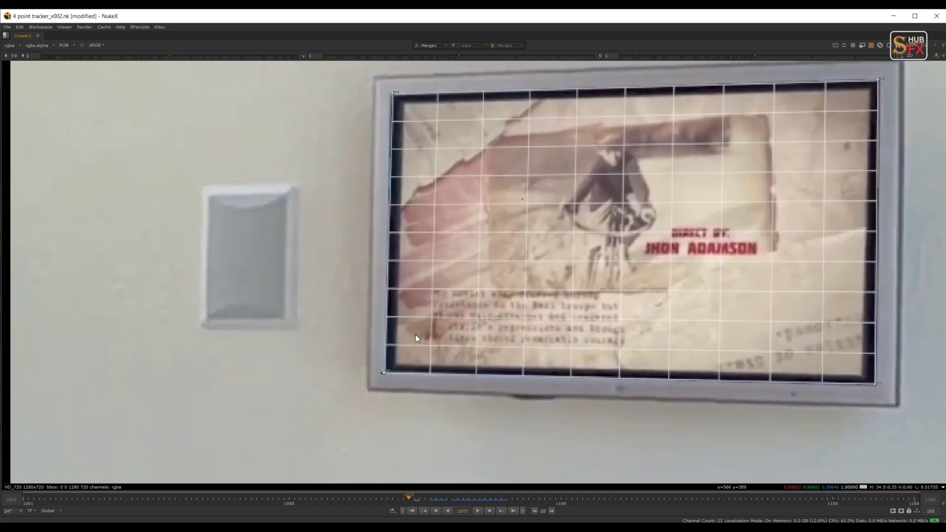
key("Left")
key("Left")
key("Left")
key("Left")
key("Left")
key("Left")
key("Left")
key("Left")
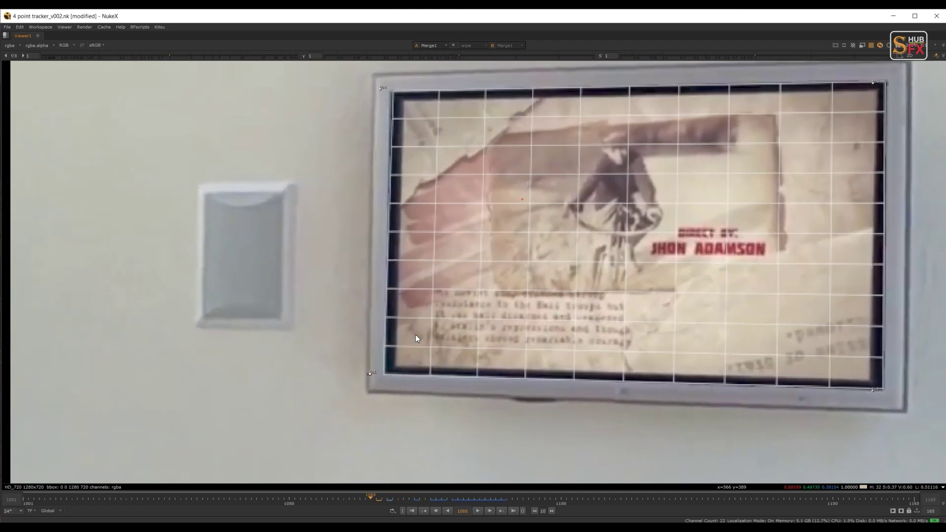
- Compare the grid's alignment with the TV frame's inner edge back and forth between frames 1067 and 1058
key("Right")
key("Right")
key("Right")
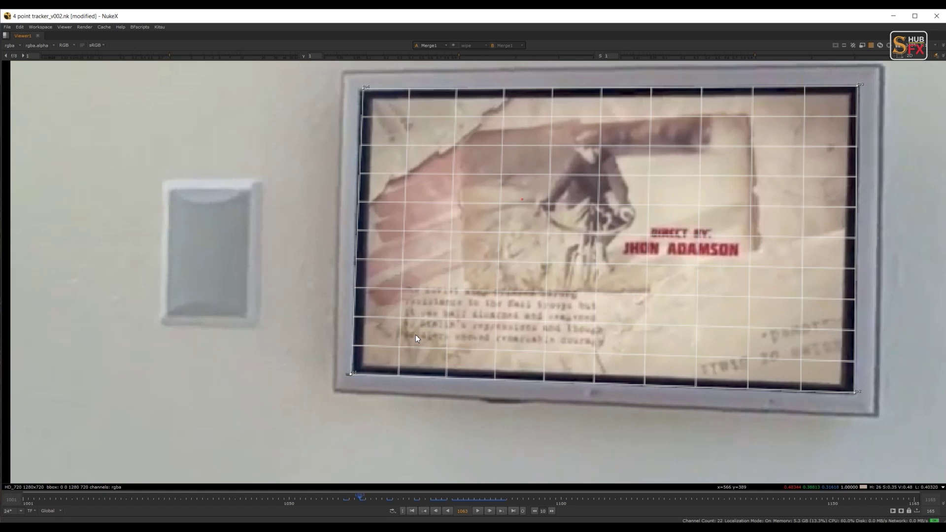
key("Right")
key("Right")
key("Right")
key("Right")
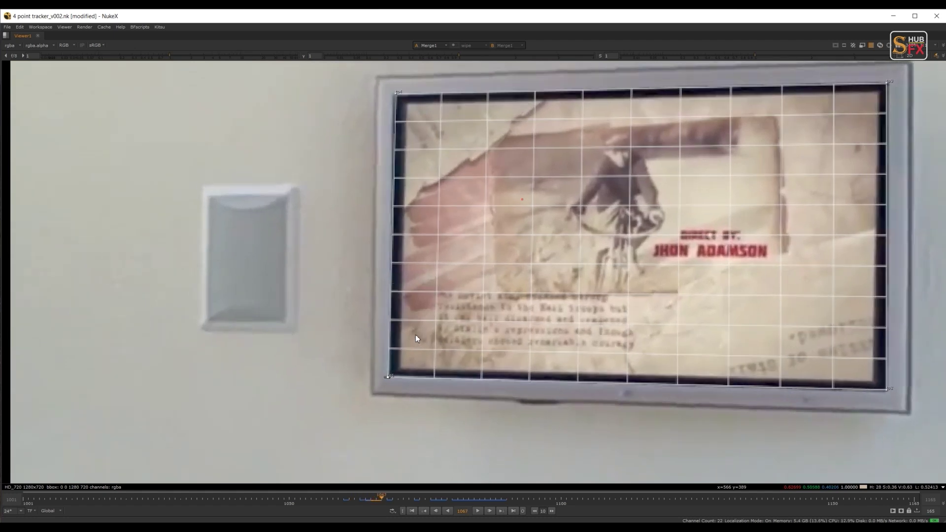
key("Left")
key("Left")
key("Left")
key("Left")
key("Left")
key("Left")
key("Left")
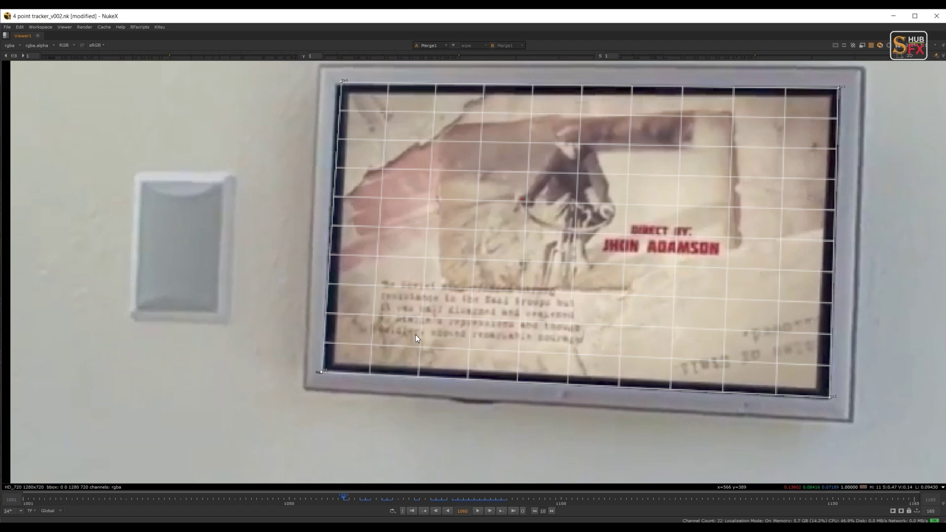
key("Right")
key("Right")
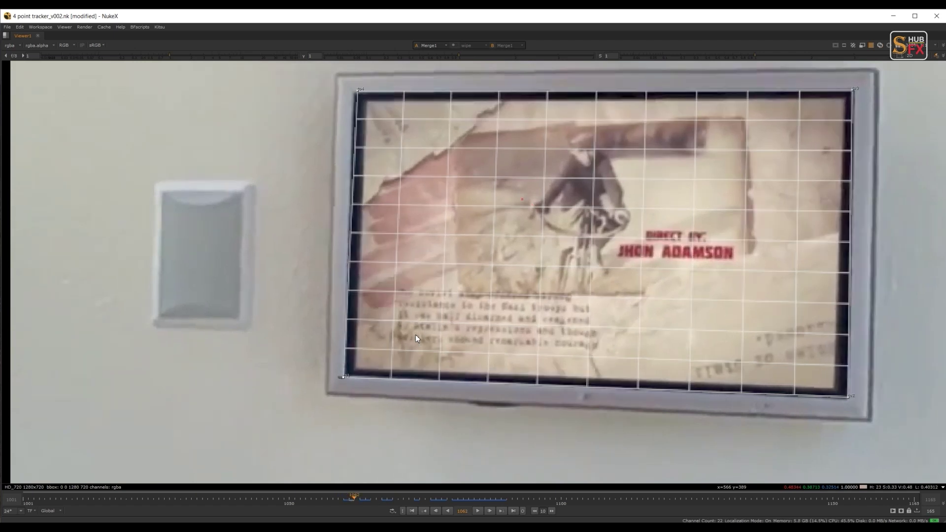
key("Left")
key("Left")
key("Left")
key("Left")
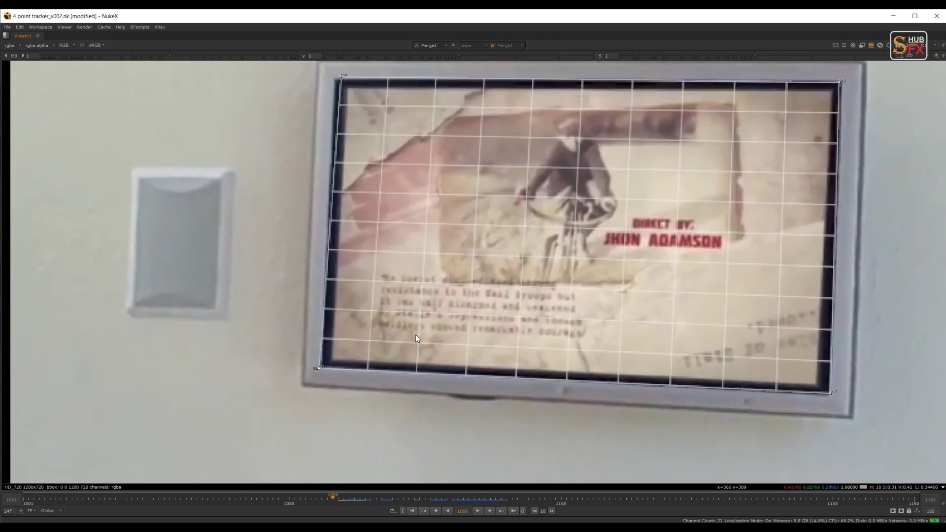
key("Right")
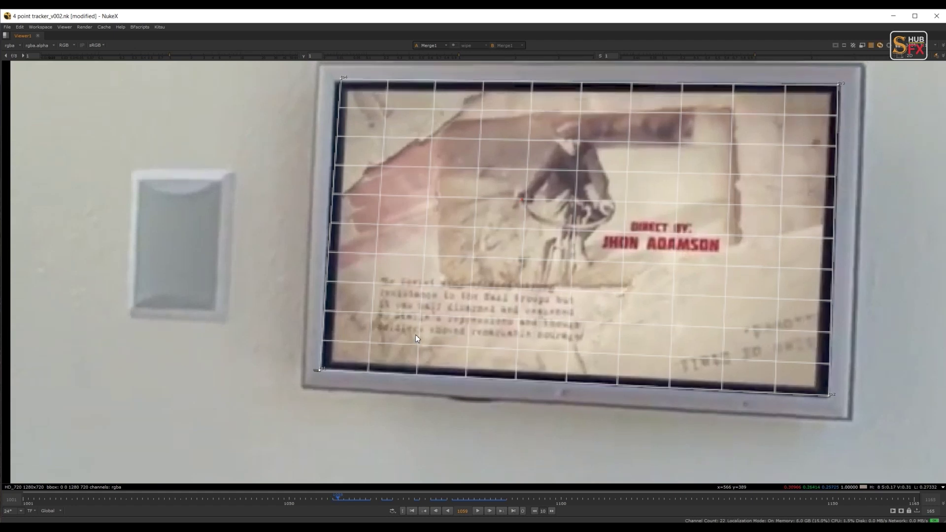
- Examine the grid corners against the TV screen from frame 1059 back to 1041, rechecking frames 1054 to 1056 for drift
key("Left")
key("Left")
key("Left")
key("Left")
key("Left")
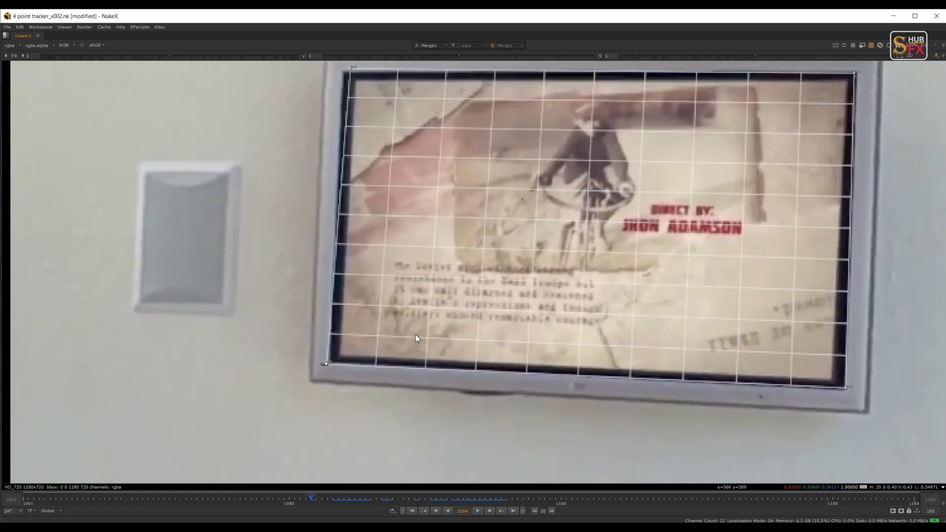
key("Right")
key("Right")
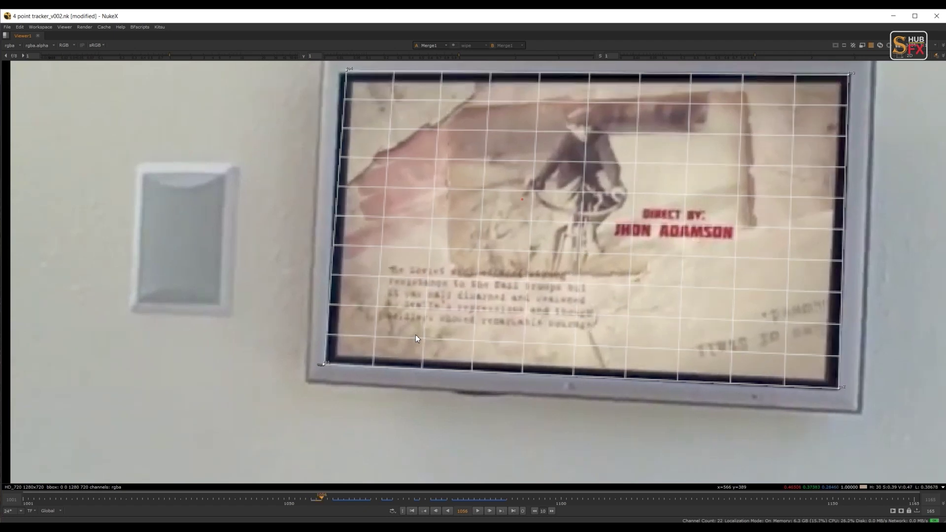
key("Left")
key("Left")
key("Left")
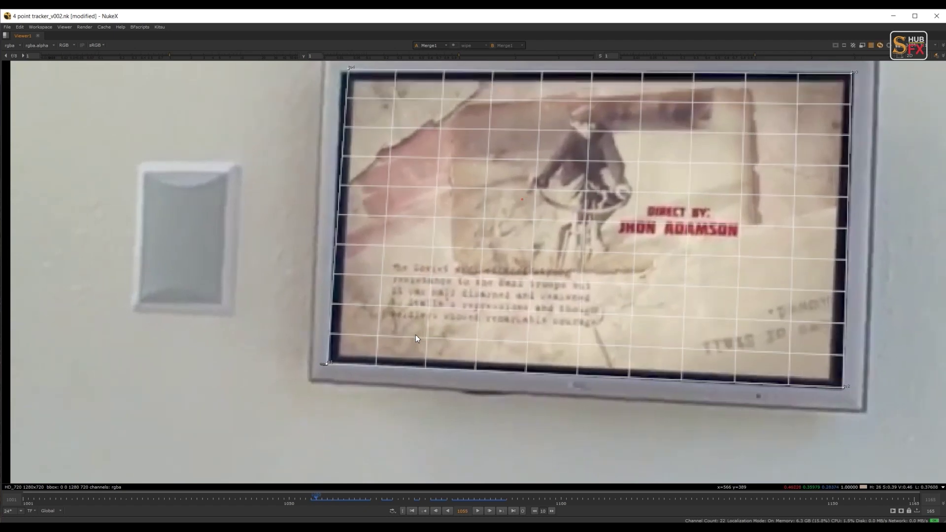
key("Left")
key("Left")
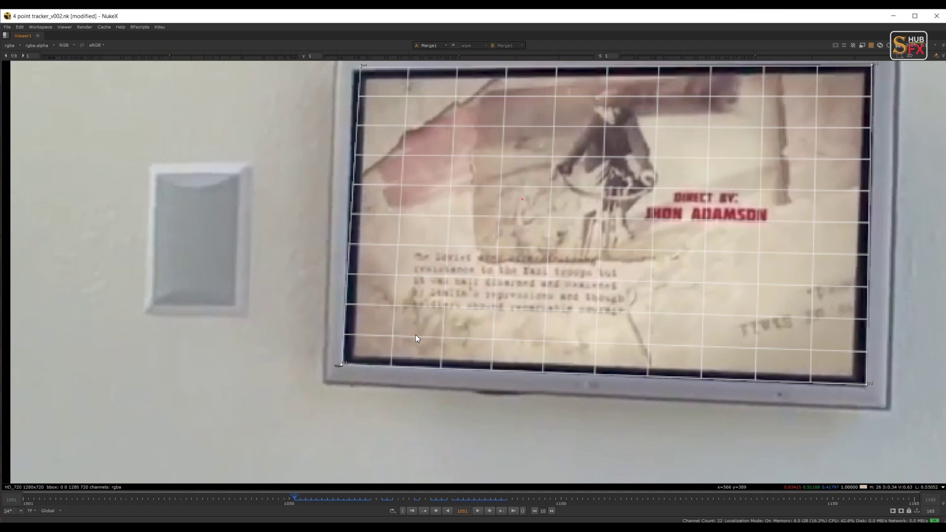
key("Left")
key("Left")
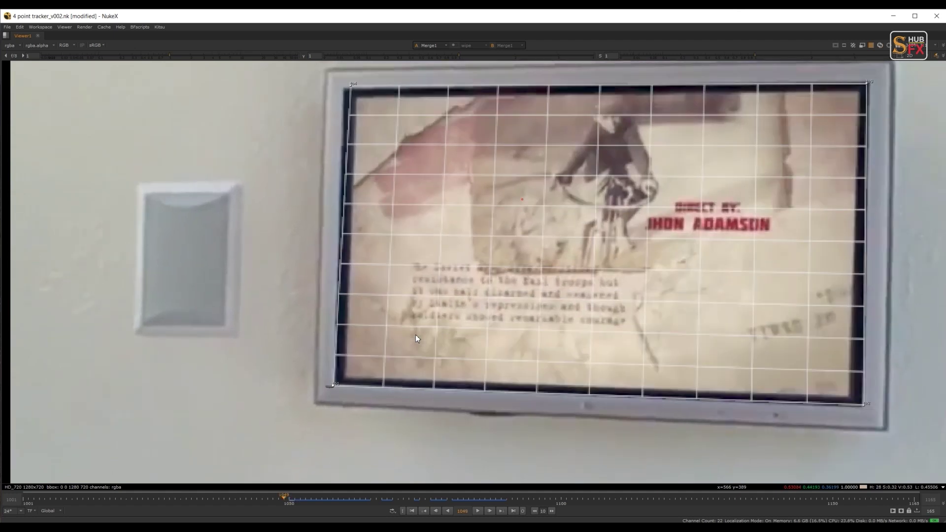
key("Left")
key("Left")
key("Left")
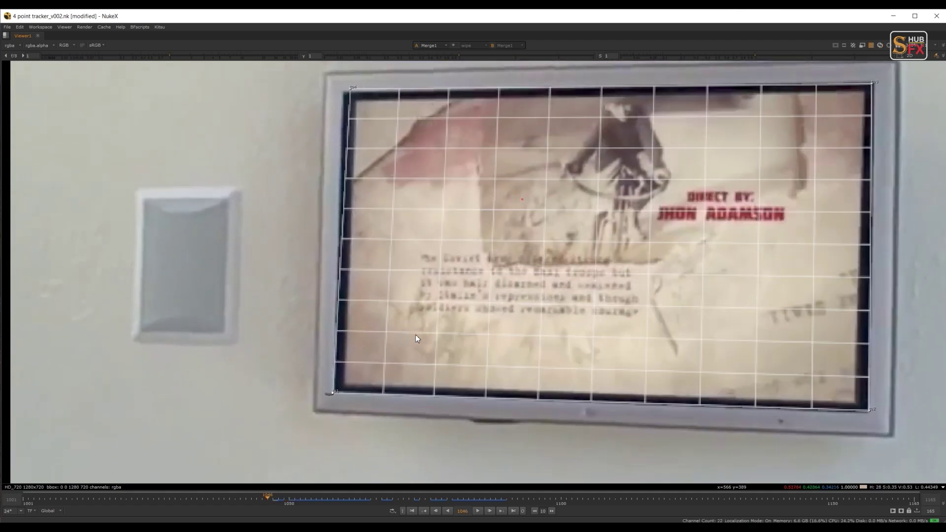
key("Left")
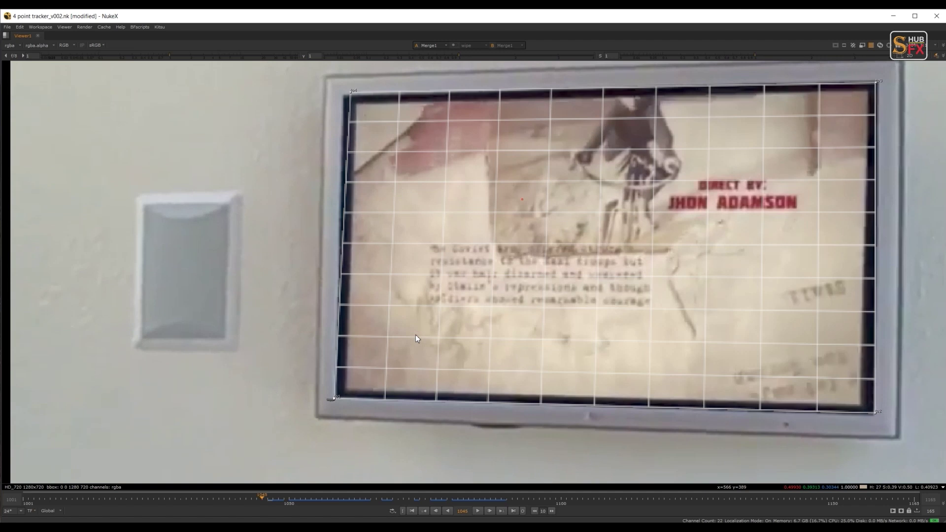
key("Left")
key("Left")
key("Left")
key("Left")
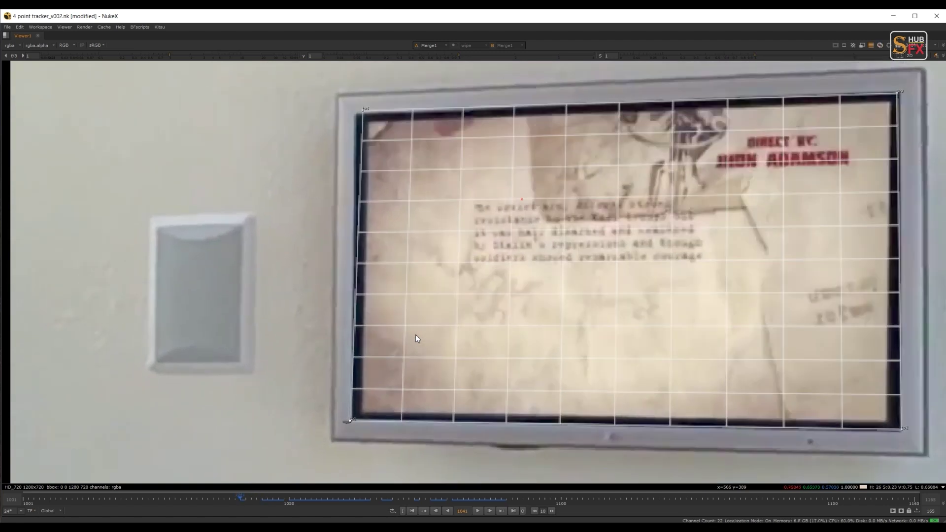
- Check the grid edges for slipping against the TV frame between frames 1036 and 1044
key("Left")
key("Left")
key("Left")
key("Left")
key("Left")
key("Right")
key("Right")
key("Right")
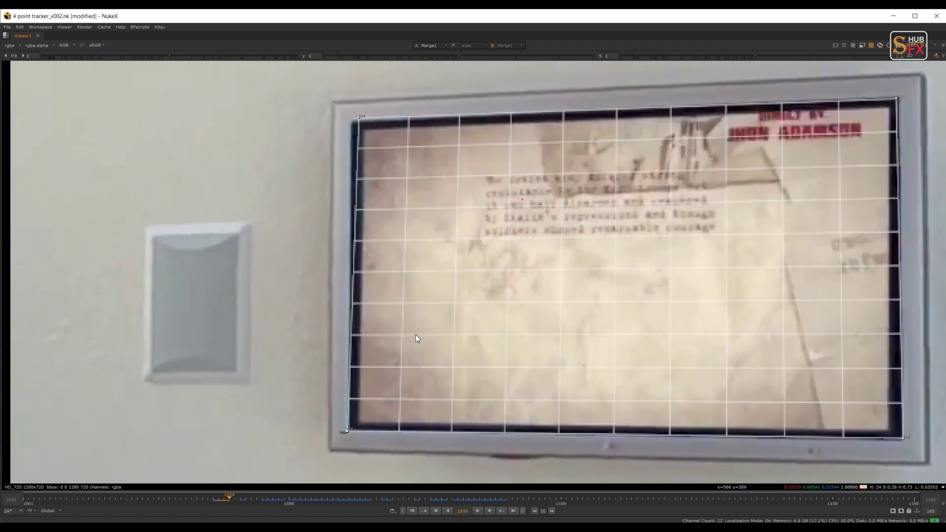
key("Right")
key("Right")
key("Right")
key("Right")
key("Right")
key("Right")
key("Right")
key("Right")
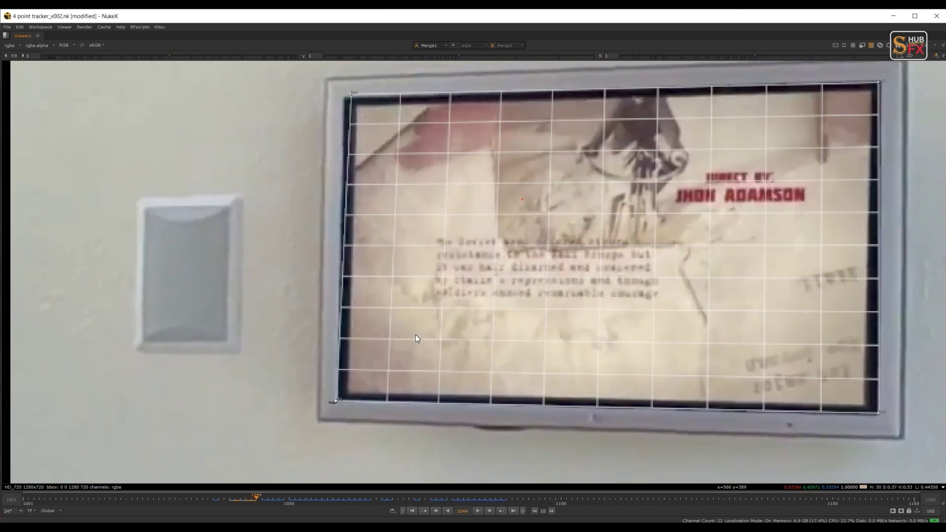
- Inspect the grid overlay's fit on the TV from frame 1044 back to 1018, rechecking frames 1026 to 1029
key("Left")
key("Left")
key("Left")
key("Left")
key("Left")
key("Left")
key("Left")
key("Left")
key("Left")
key("Left")
key("Left")
key("Left")
key("Left")
key("Left")
key("Left")
key("Left")
key("Left")
key("Left")
key("Left")
key("Left")
key("Left")
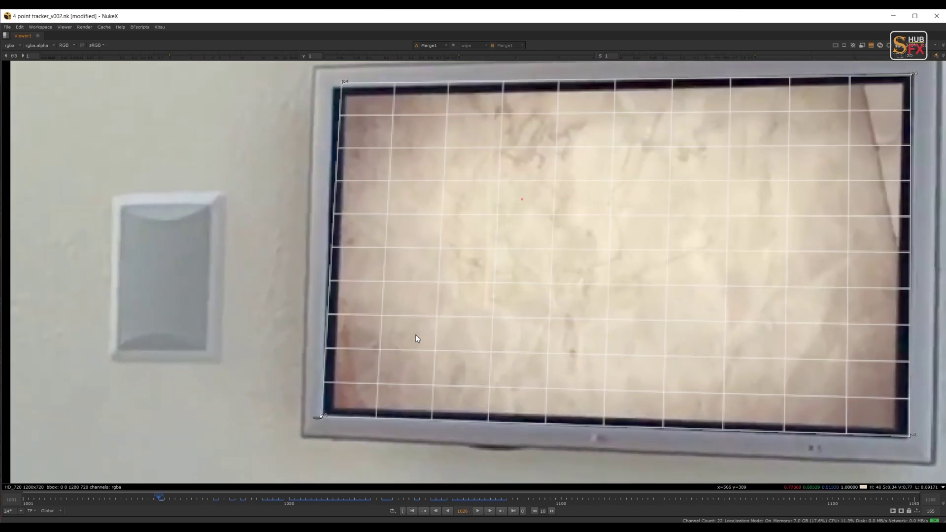
key("Right")
key("Right")
key("Right")
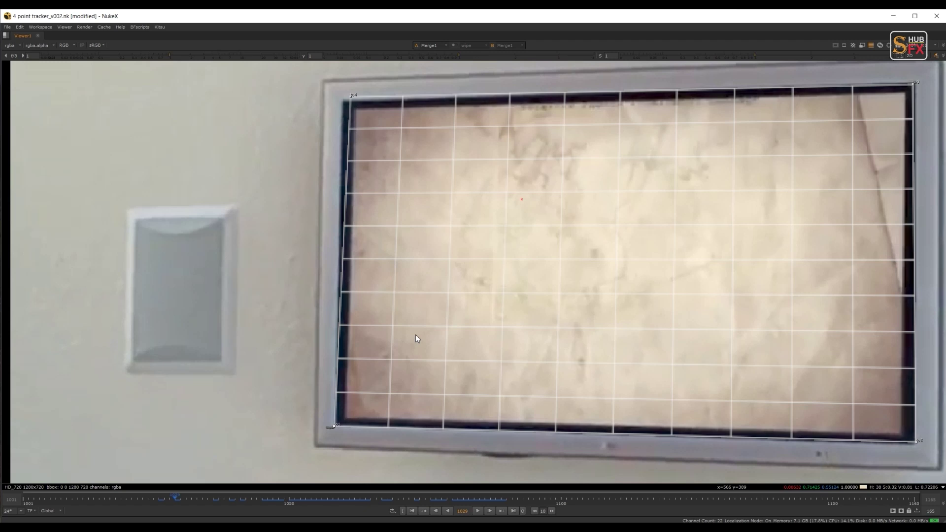
key("Left")
key("Left")
key("Left")
key("Left")
key("Left")
key("Left")
key("Left")
key("Left")
key("Left")
key("Left")
key("Left")
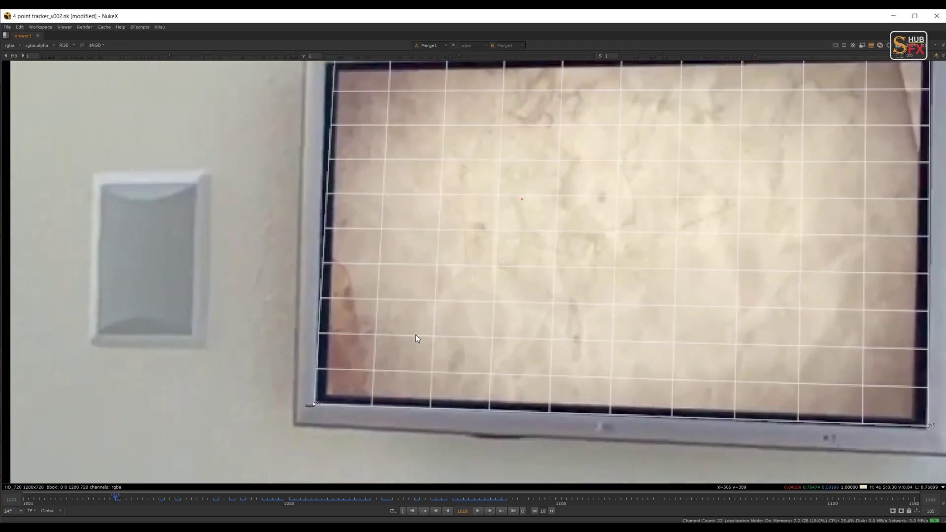
- Recheck the grid's lock to the TV screen from frame 1018 up to 1024, and back to frame 1017
key("Right")
key("Right")
key("Right")
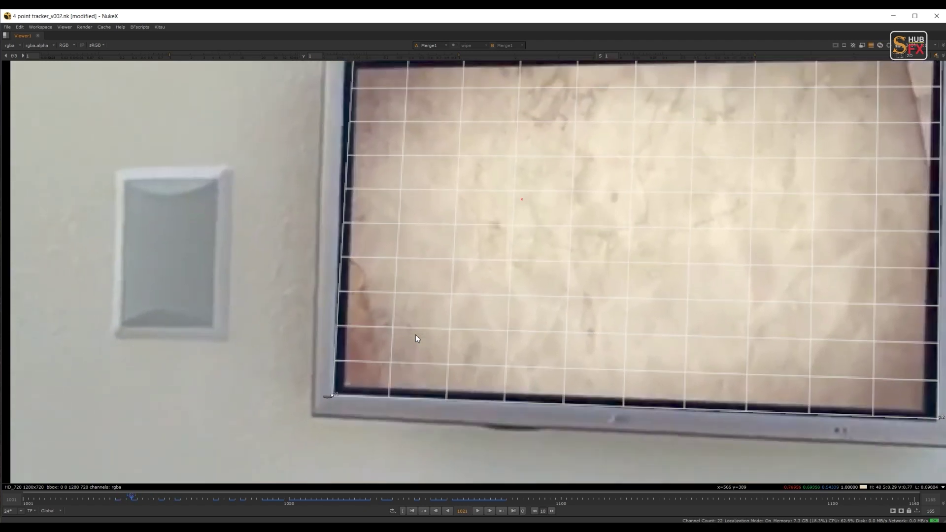
key("Right")
key("Right")
key("Right")
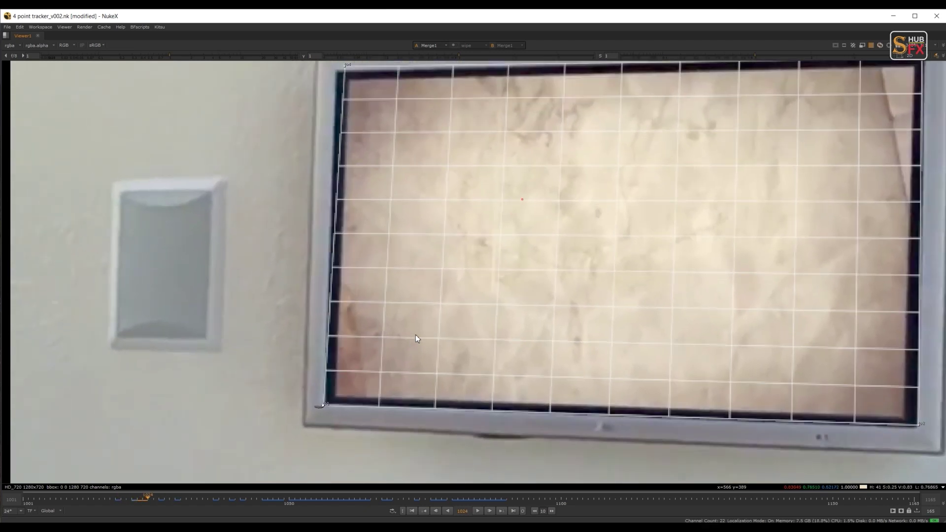
key("KP_4")
key("Right")
key("Left")
key("Left")
key("Right")
key("KP_8")
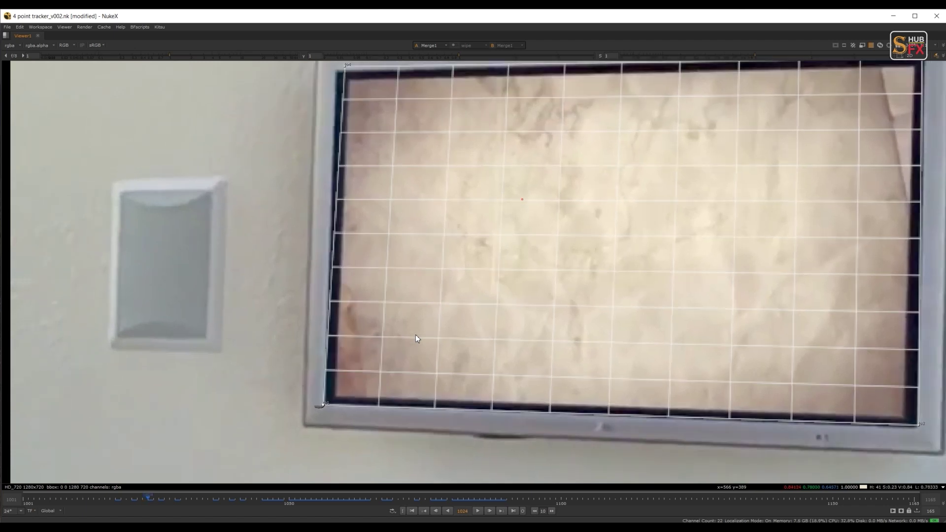
key("Left")
key("Left")
key("Left")
key("Left")
key("Left")
key("Left")
key("Left")
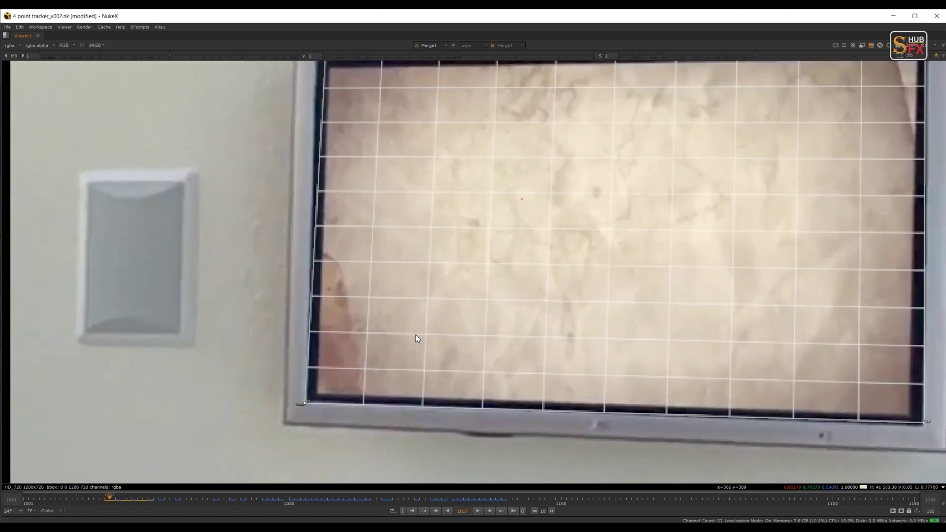
- Inspect the grid overlay's fit on the TV screen frame by frame from 1017 back to the first frame, 1001
key("Left")
key("Left")
key("Left")
key("Left")
key("Left")
key("Left")
key("Left")
key("Left")
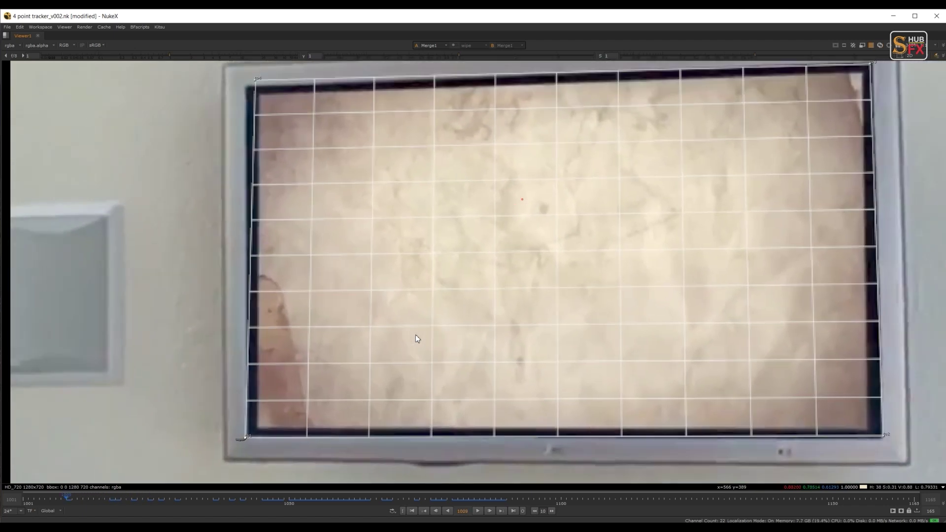
key("Left")
key("Left")
key("Left")
key("Left")
key("Left")
key("Left")
key("Left")
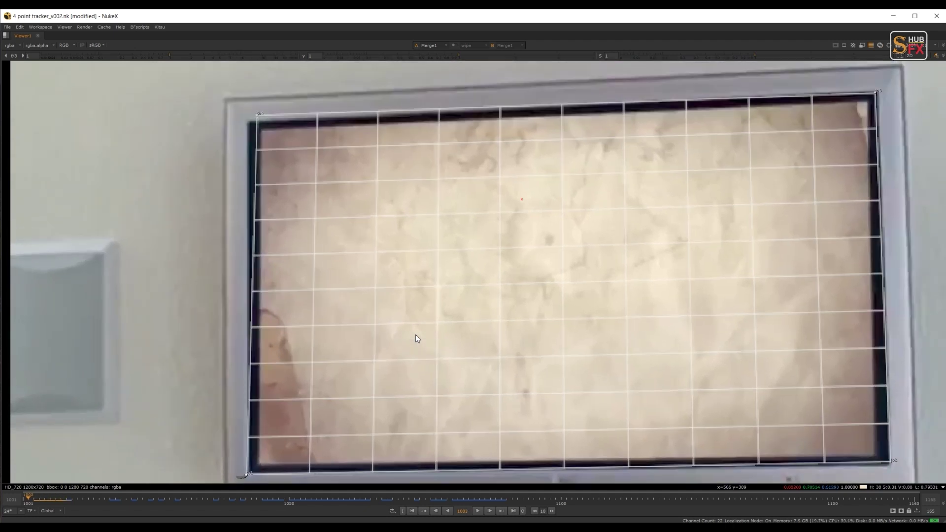
key("Left")
left_click_drag(416, 336, 437, 237)
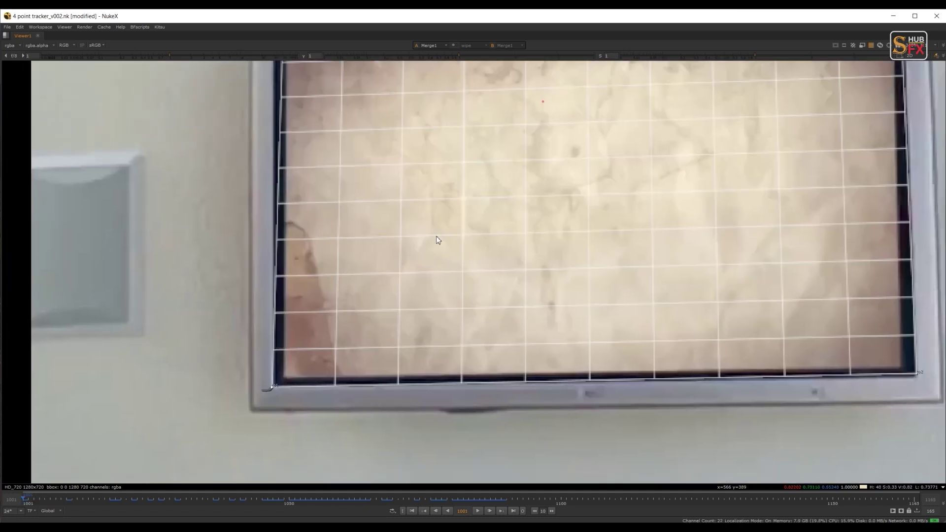
- Recheck the grid's lower edge and corners against the TV frame from frame 1001 up to 1010
key("Right")
key("Right")
key("Right")
key("Right")
key("Right")
key("Right")
key("Right")
key("Right")
key("Right")
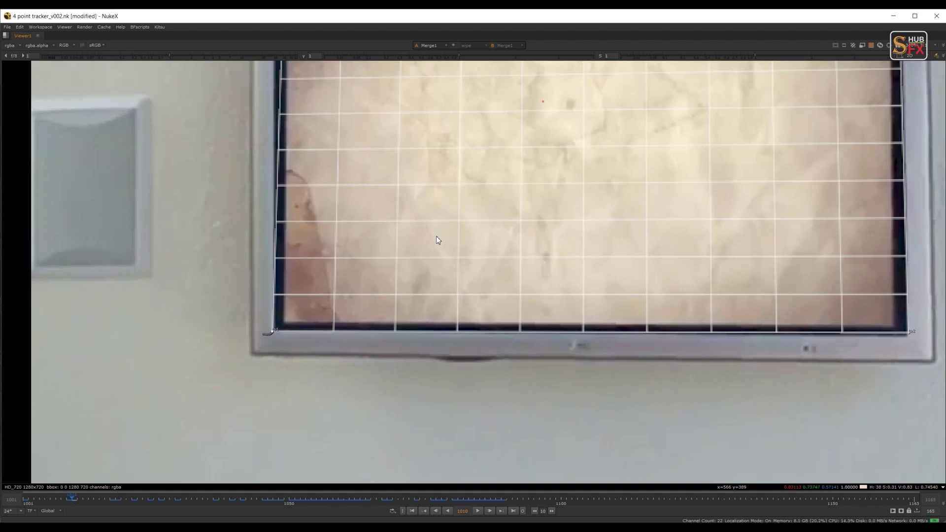
key("Left")
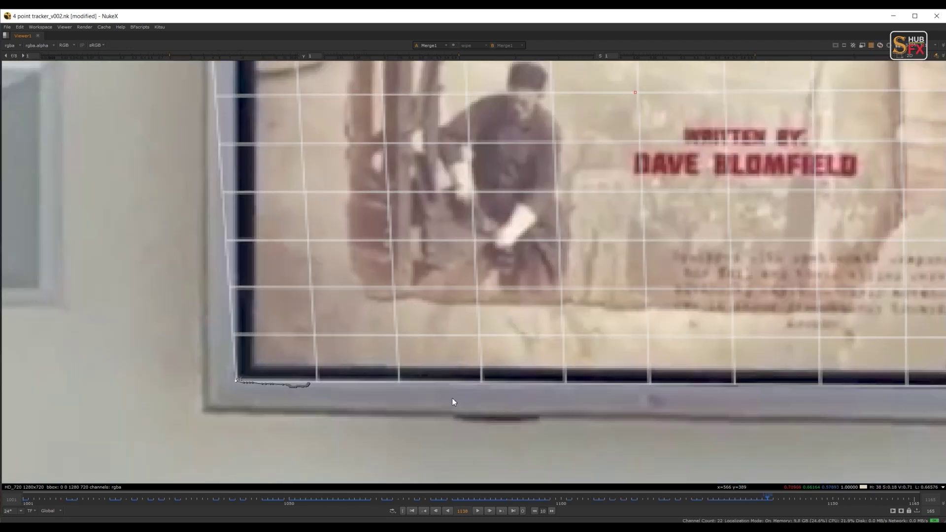
- Examine the grid's lower-left corner for drift against the TV frame from frame 1138 to 1151
key("Right")
key("Right")
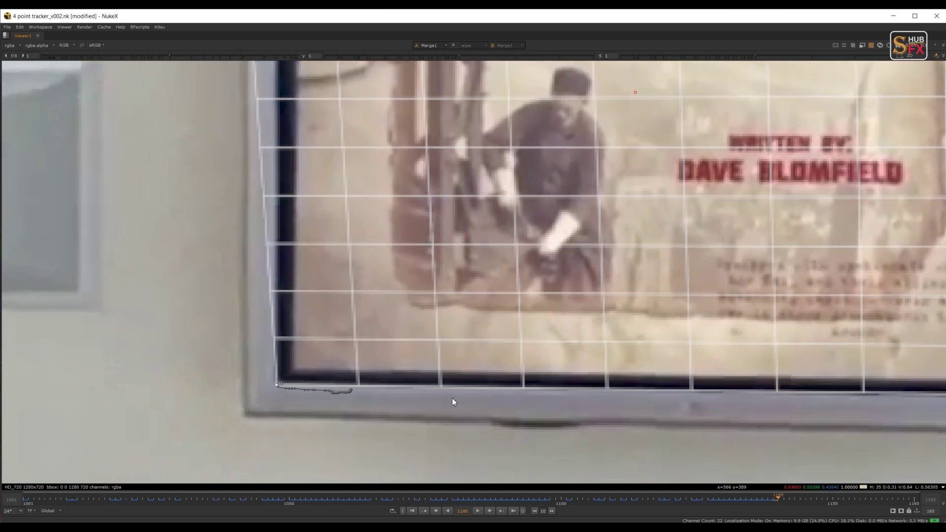
key("Right")
key("Right")
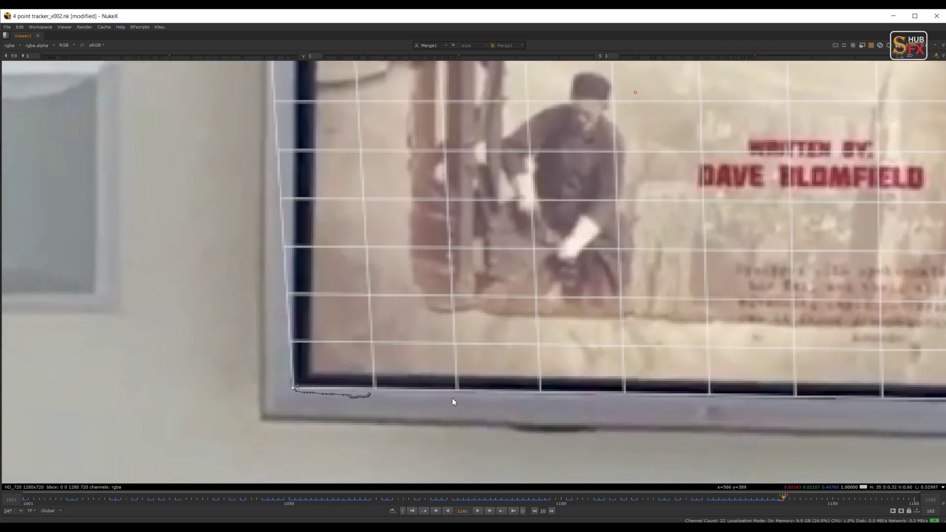
key("Right")
key("Right")
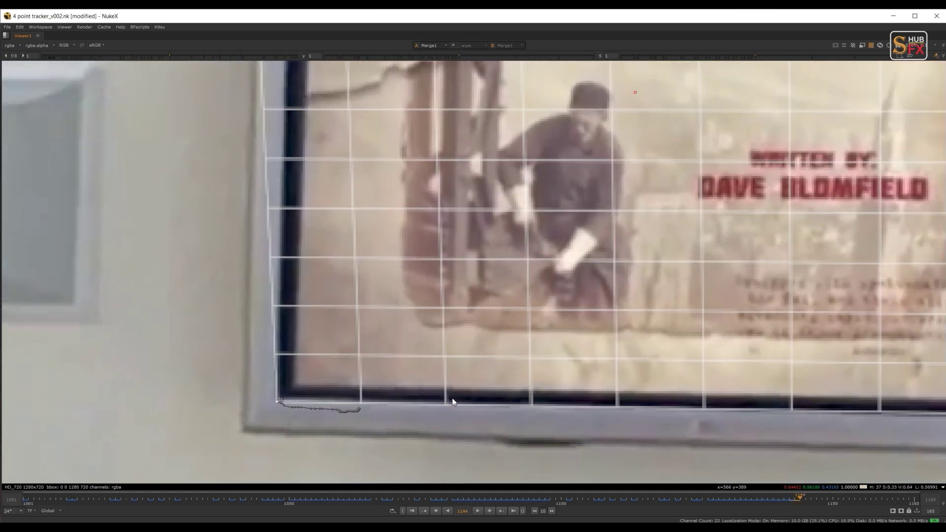
key("Right")
key("Right")
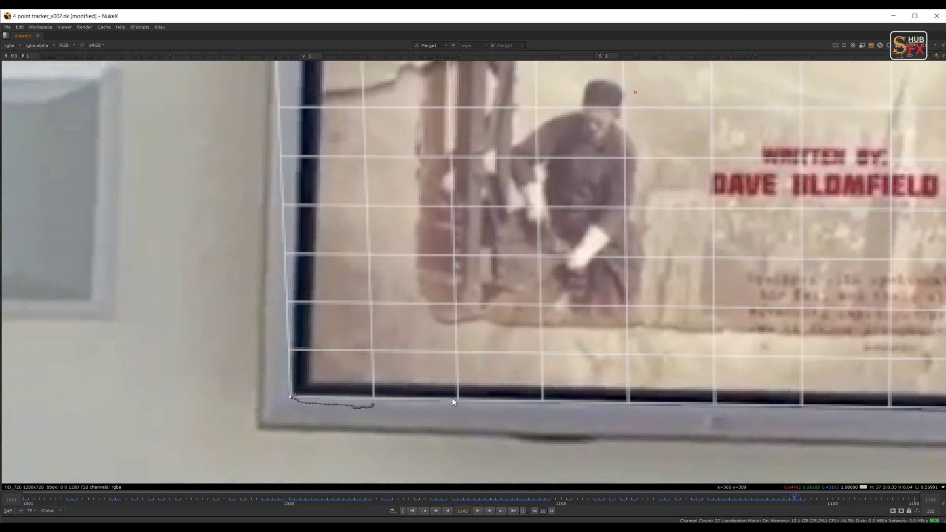
key("Right")
key("Right")
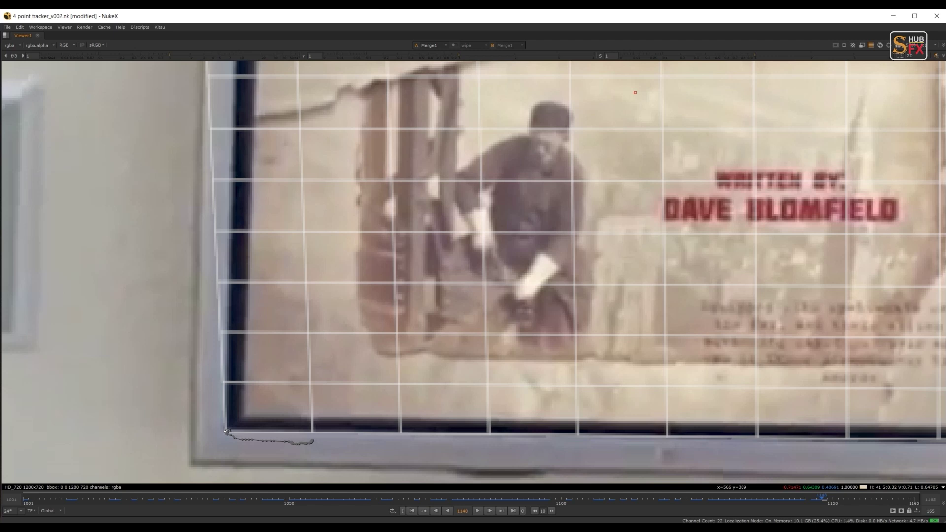
key("Right")
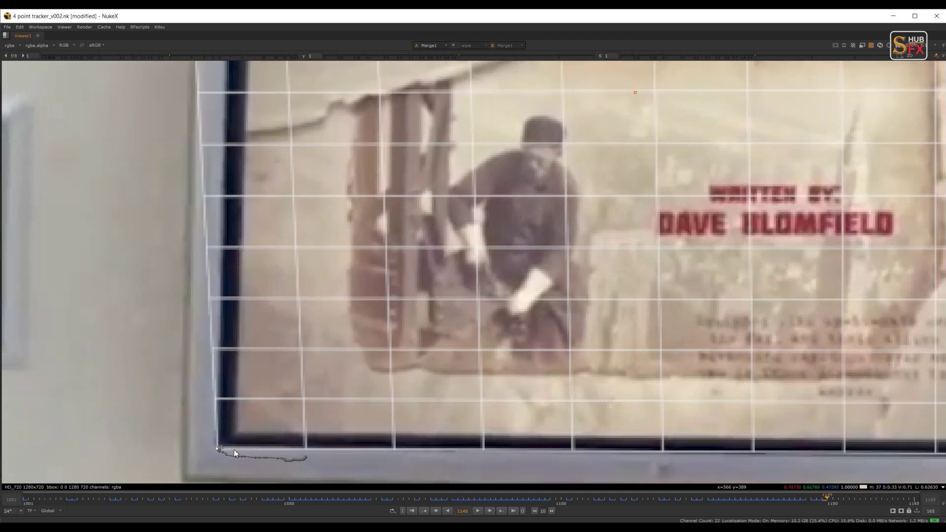
key("Right")
key("Right")
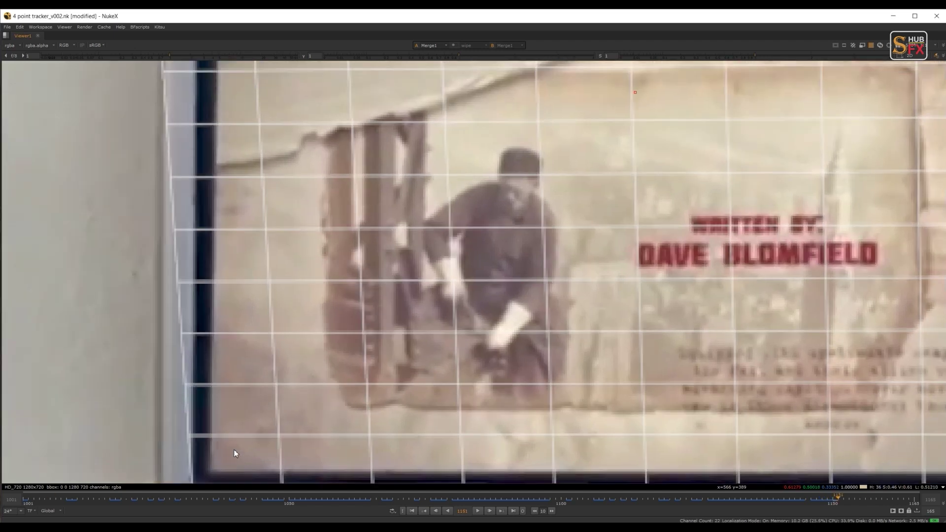
- Nudge the corner pin's lower-left point slightly left and up at frame 1155 to fit the TV's inner frame
scroll(247, 391, "down", 3)
left_click_drag(249, 389, 264, 268)
scroll(196, 310, "up", 2)
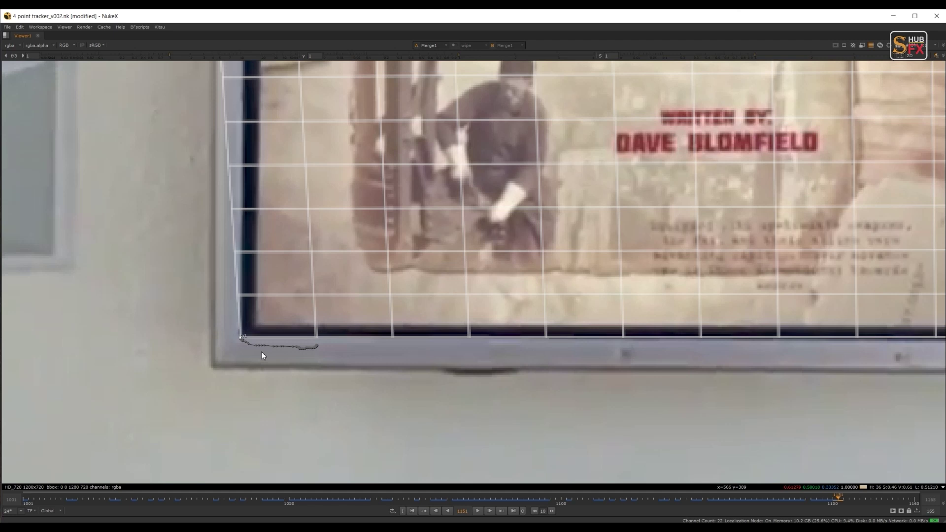
key("Right")
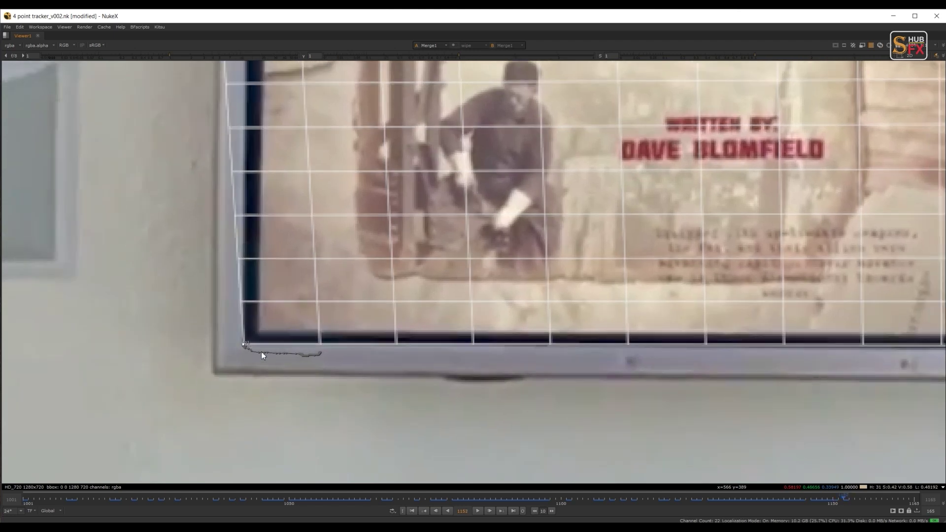
key("Right")
key("Right")
key("Right")
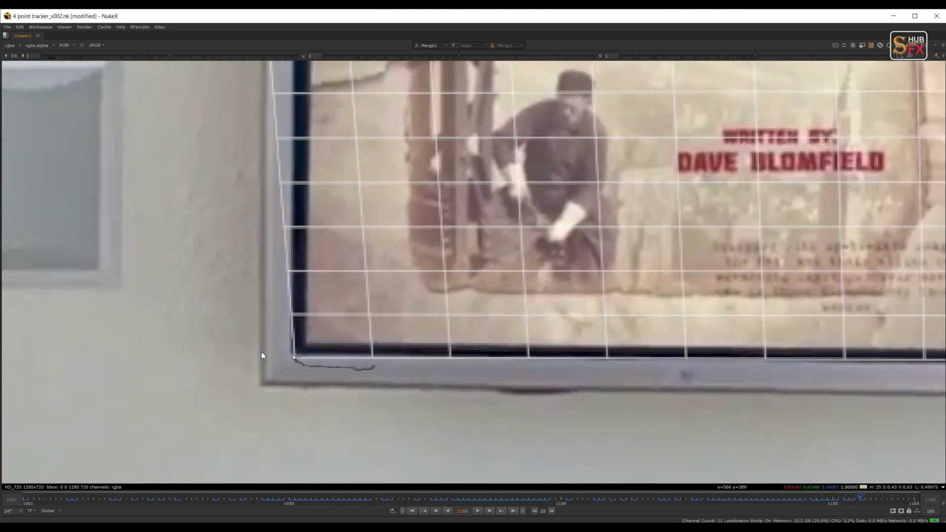
key("KP_Left")
key("KP_Up")
key("Right")
key("Left")
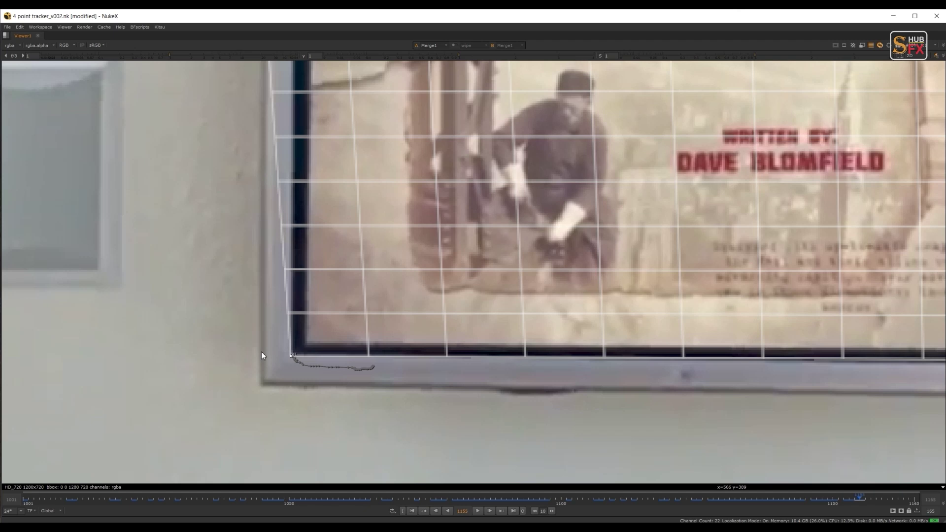
- Check the grid's lower-left corner against the TV frame from frame 1155 to the last frame, 1165
key("Right")
key("Right")
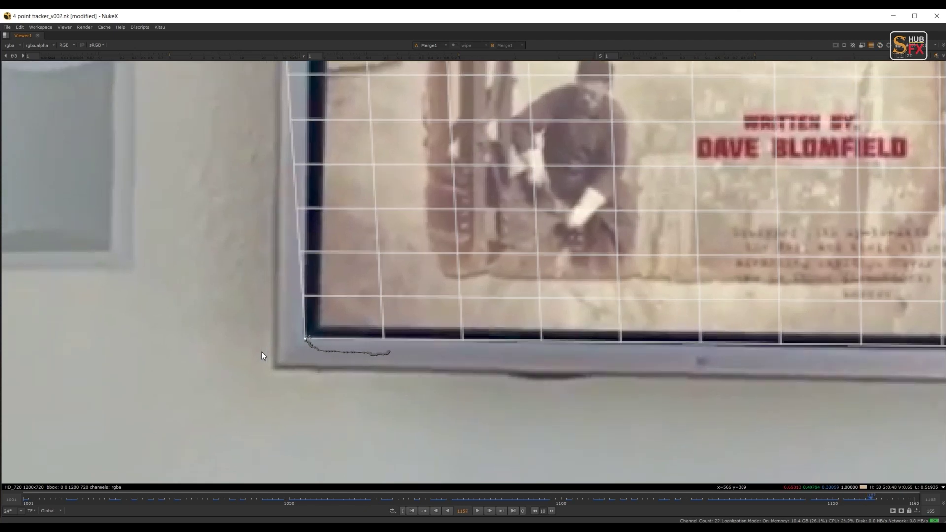
key("Right")
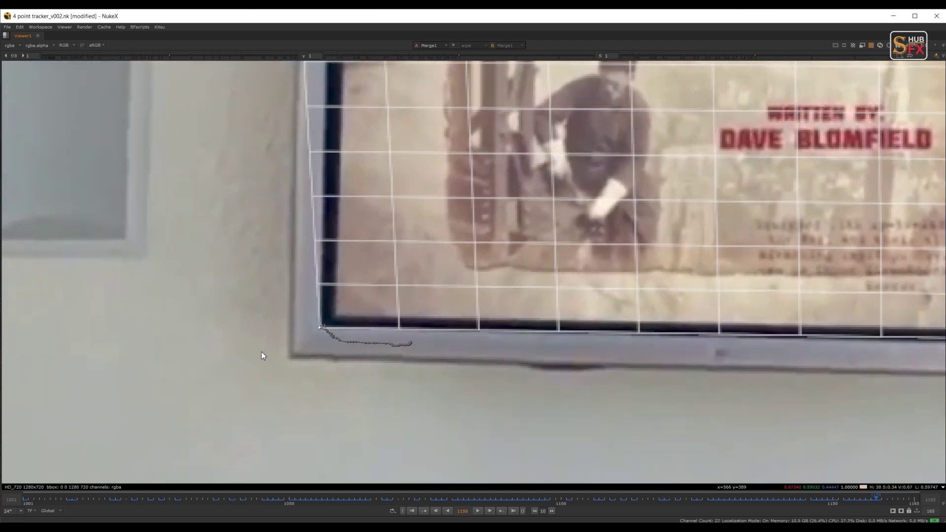
key("Right")
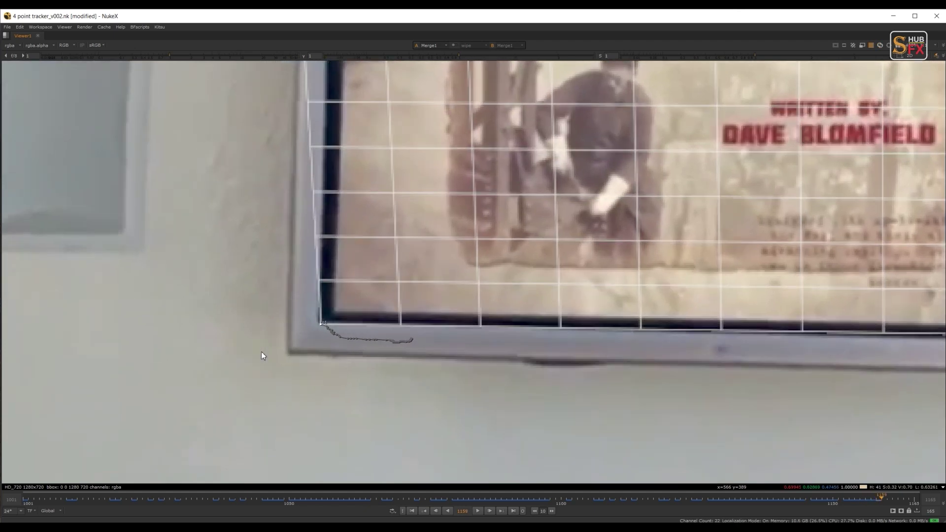
key("Right")
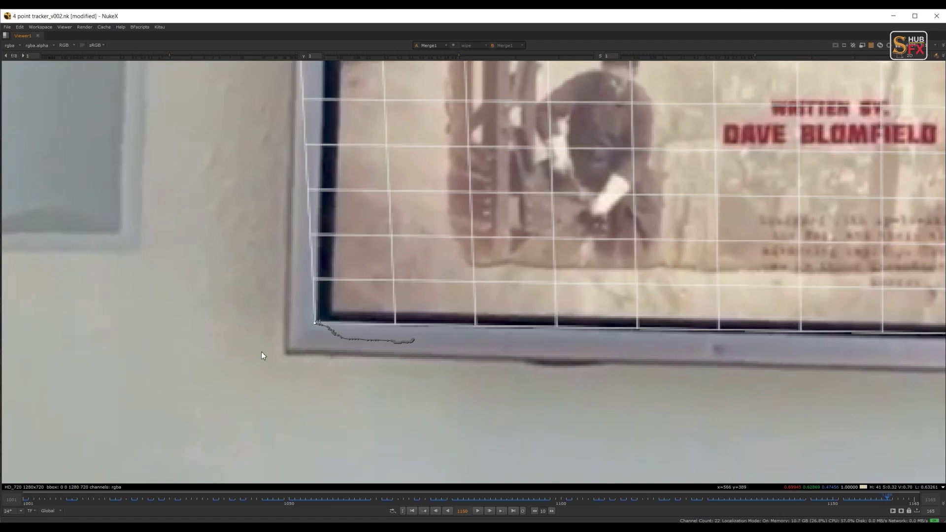
key("Right")
key("Right")
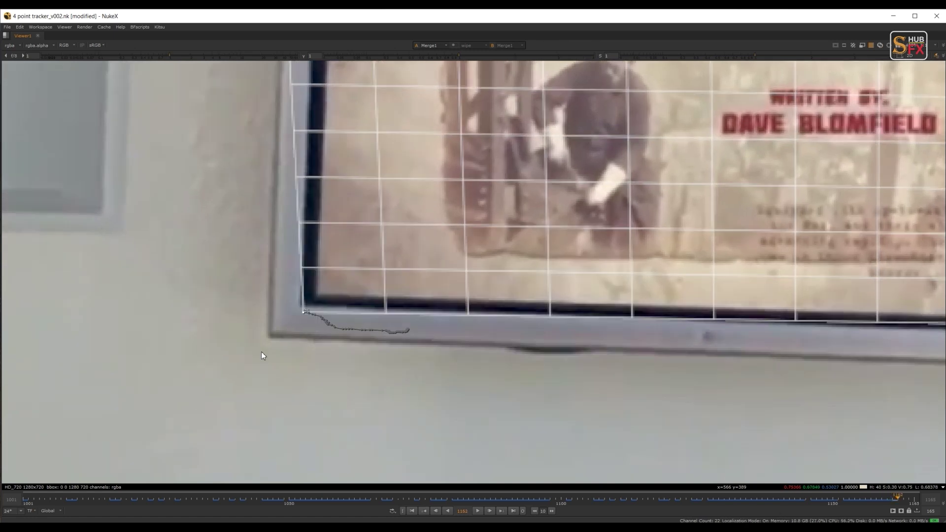
key("Right")
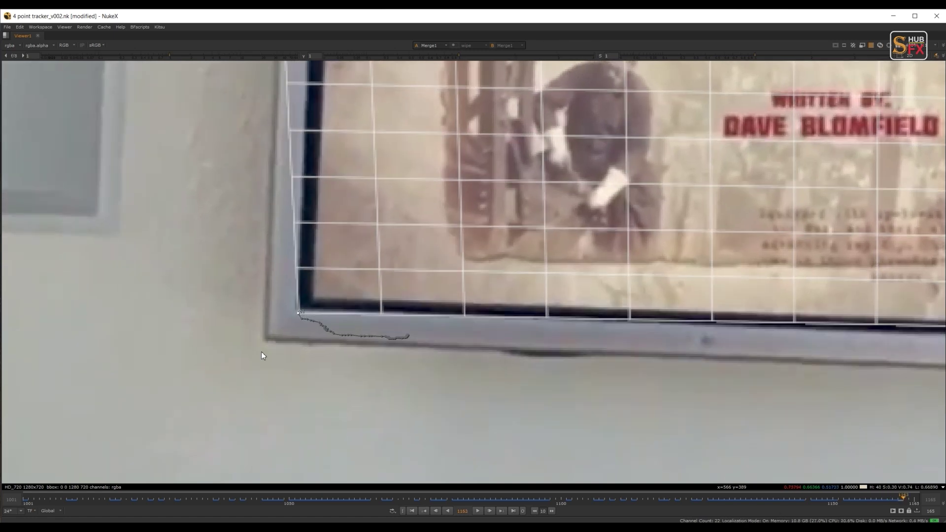
key("Right")
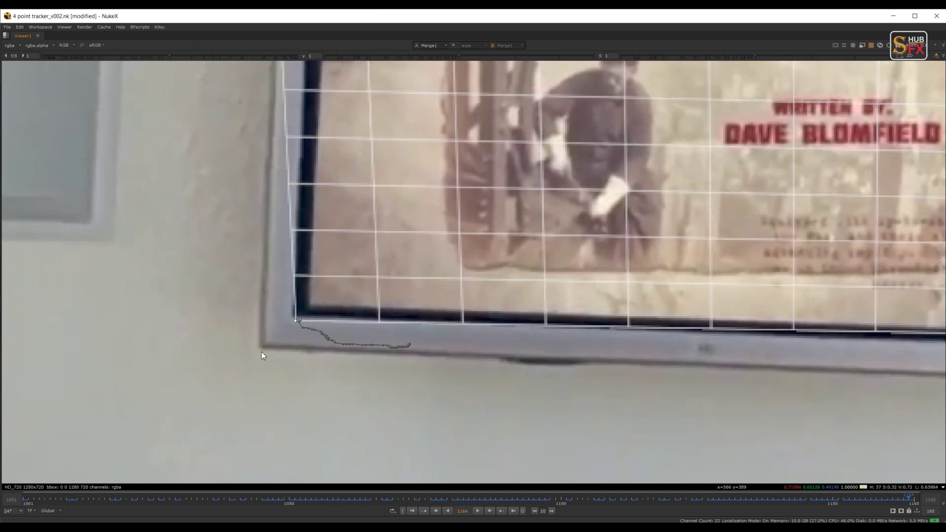
key("Right")
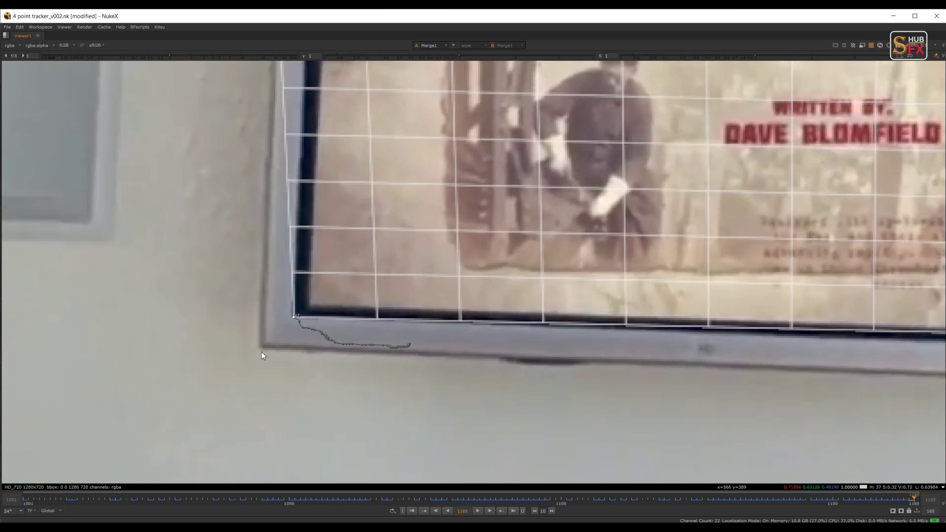
- Play the shot from the first frame to about frame 1083 with the whole TV in view to review the track
scroll(530, 275, "down", 3)
left_click_drag(549, 282, 422, 311)
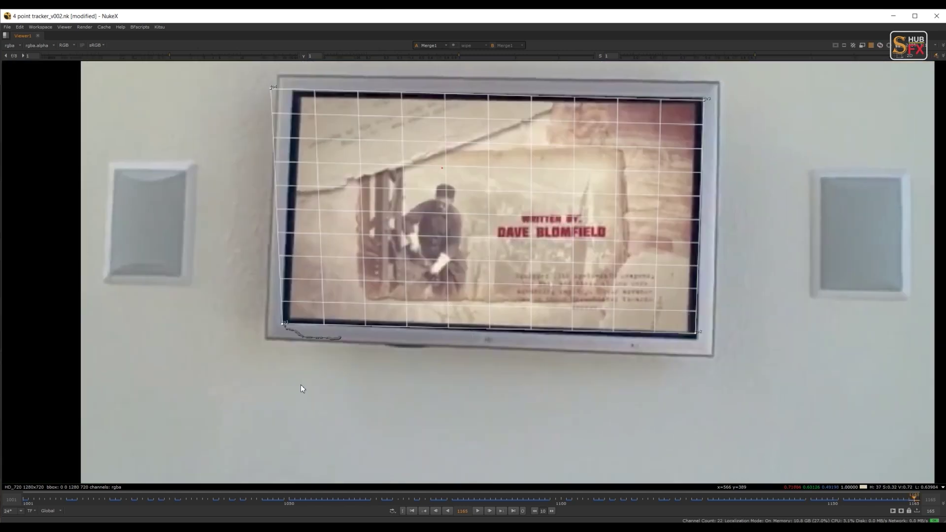
left_click(412, 511)
scroll(401, 399, "up", 1)
left_click(478, 511)
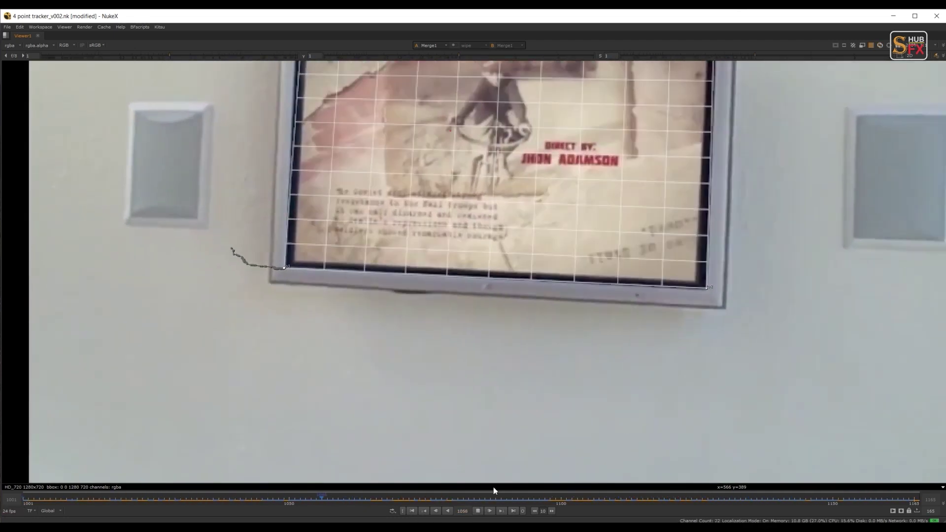
left_click(478, 511)
- Inspect the grid's lower-left corner close up between frames 1080 and 1083
scroll(330, 276, "up", 5)
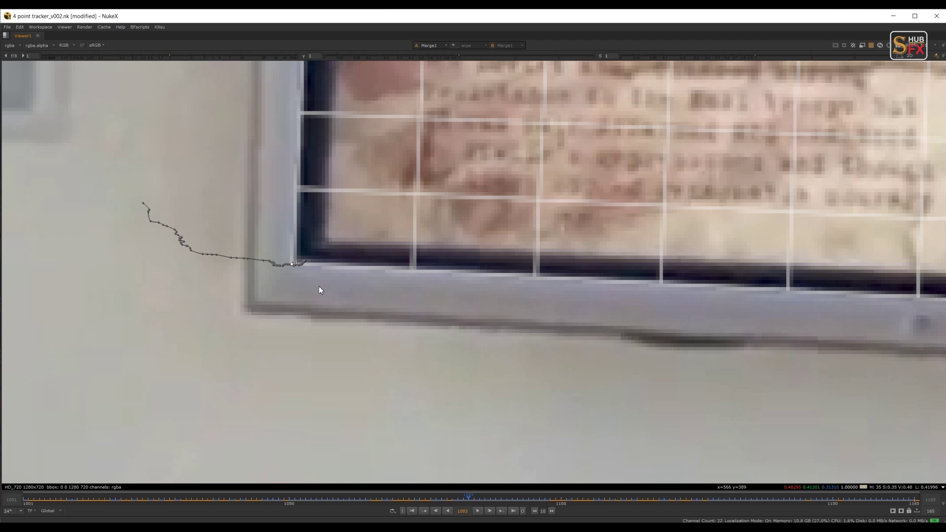
scroll(318, 286, "down", 2)
key("Left")
key("Left")
key("Left")
key("Right")
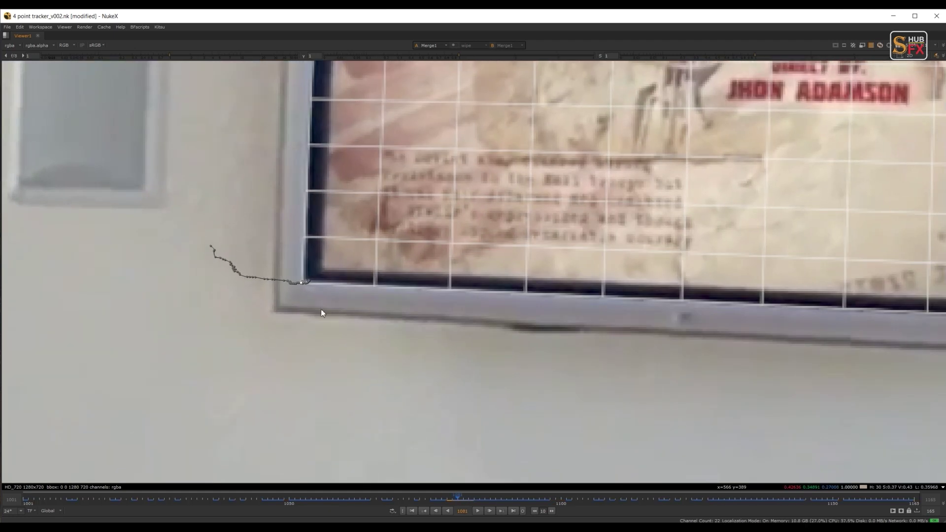
scroll(320, 309, "down", 4)
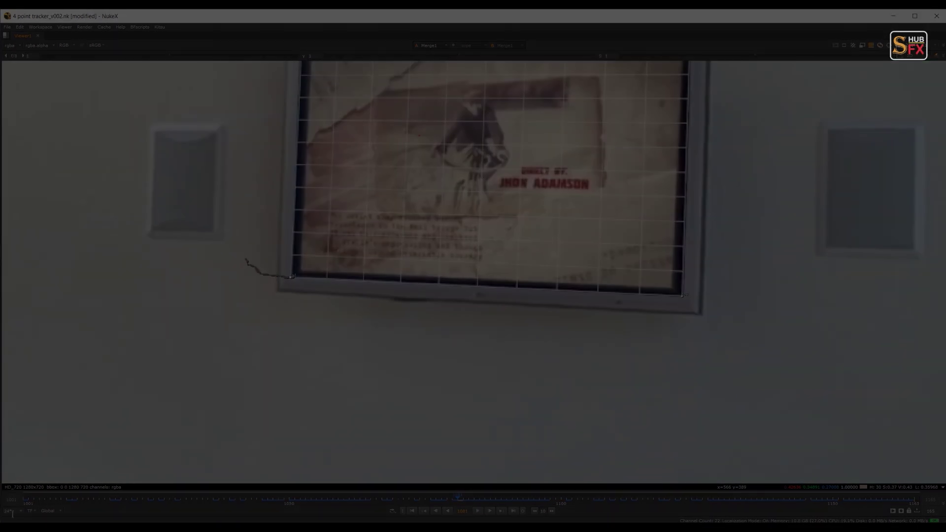
- Open the CornerPin2D1 properties and compare the grid's upper-left corner with the TV at frames 1072, 1001, 1097 and 1067
double_click(465, 421)
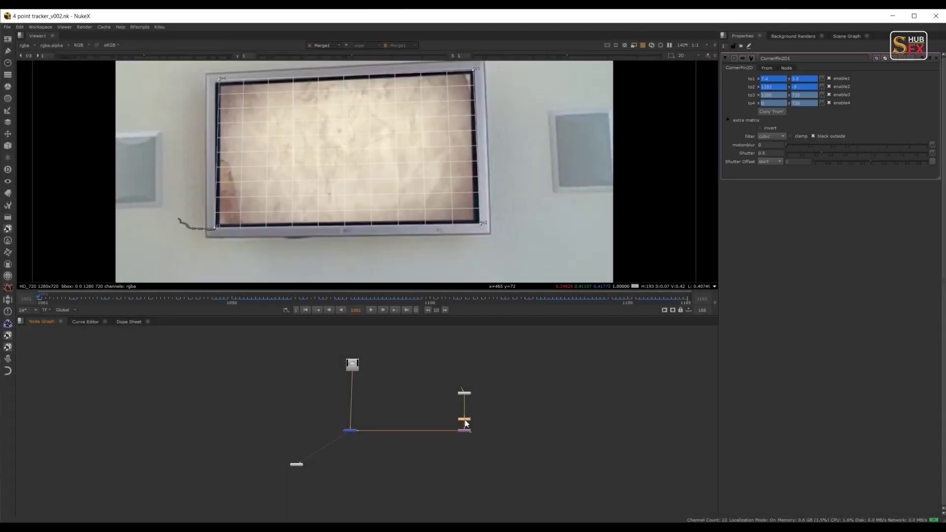
left_click_drag(180, 110, 209, 88)
scroll(306, 116, "up", 3)
left_click(350, 300)
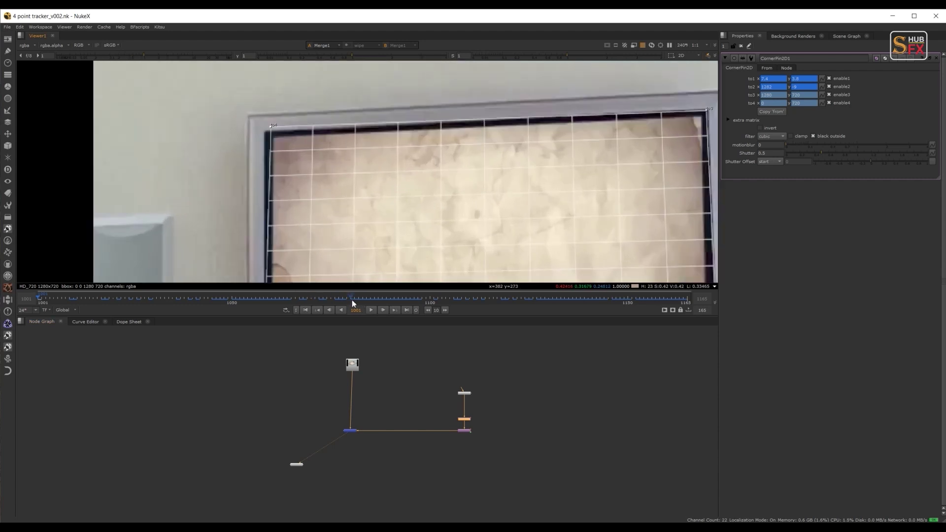
left_click(320, 299)
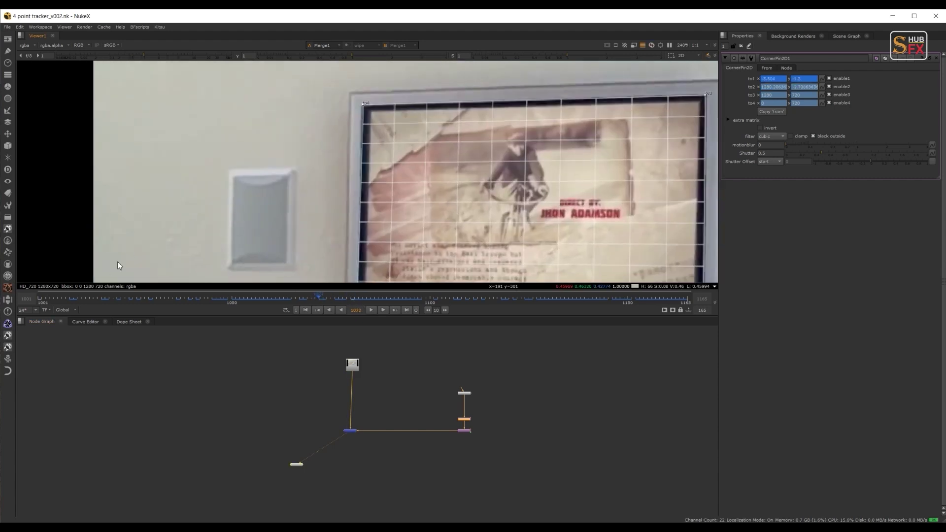
left_click(40, 299)
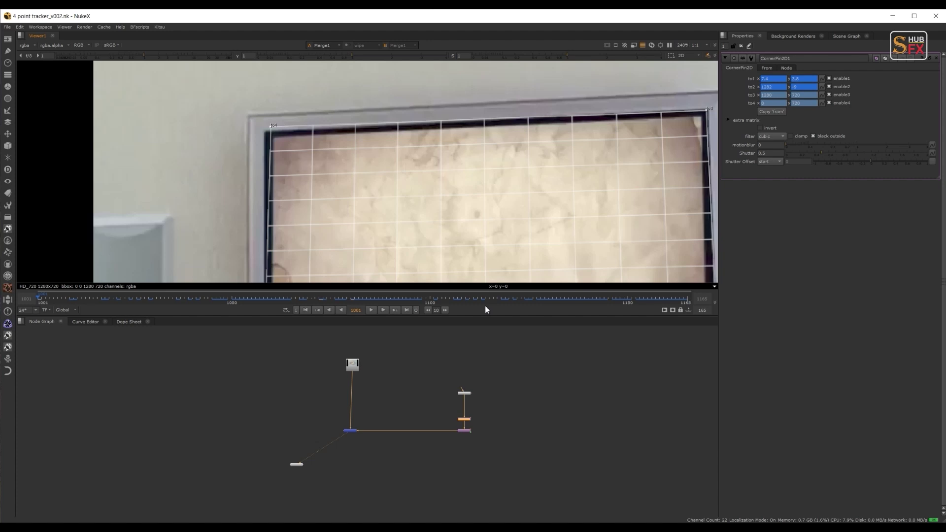
left_click(421, 300)
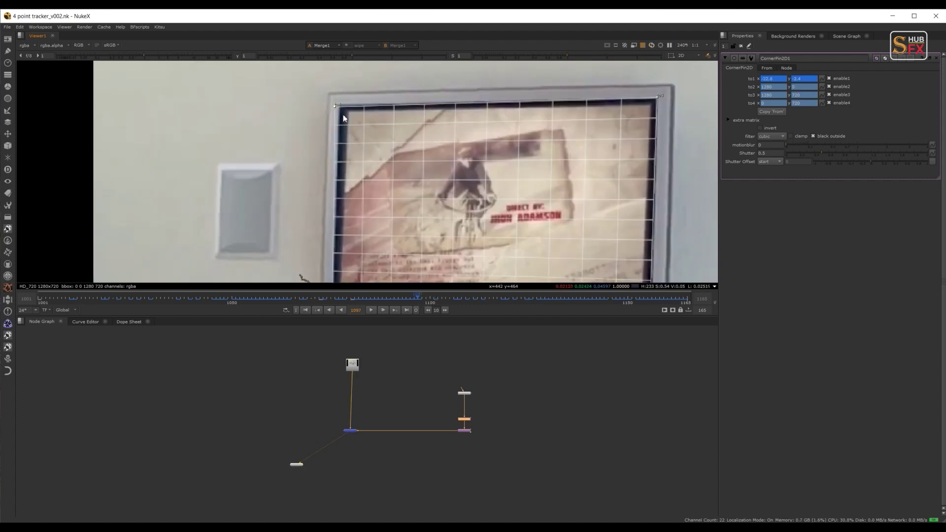
left_click(300, 300)
scroll(350, 117, "up", 3)
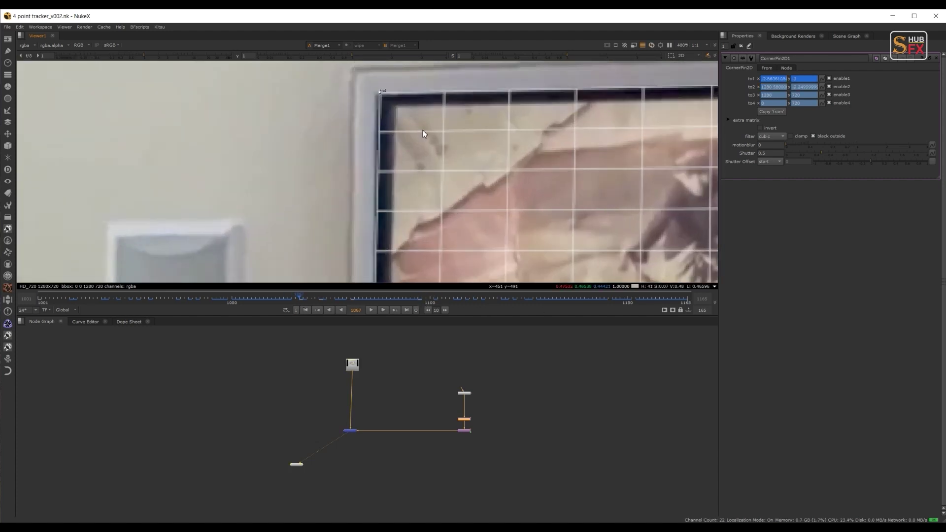
- Nudge the grid's upper-left corner slightly left at frame 1067 to match the TV frame, and maximize the viewer
key("KP_4")
key("KP_4")
key("KP_4")
key("space")
scroll(362, 336, "down", 2)
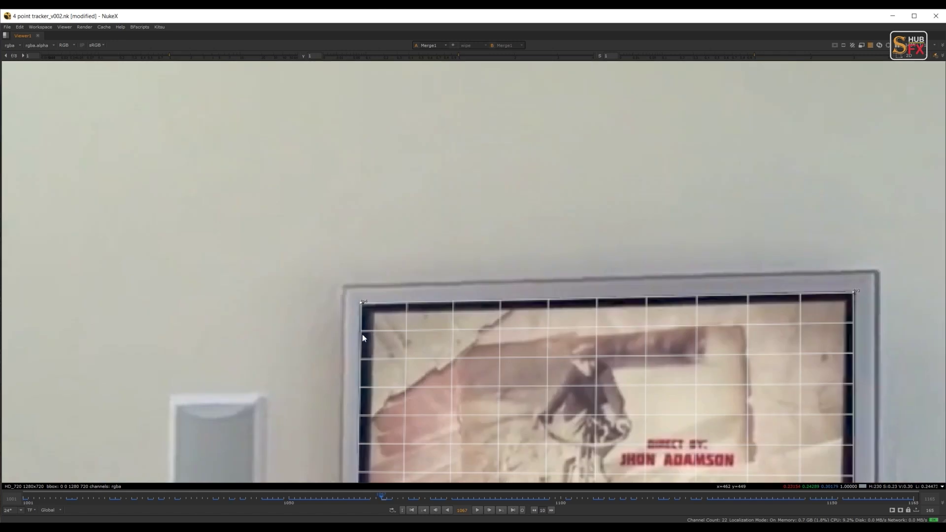
scroll(363, 335, "up", 1)
left_click_drag(362, 335, 366, 263)
left_click_drag(338, 202, 395, 237)
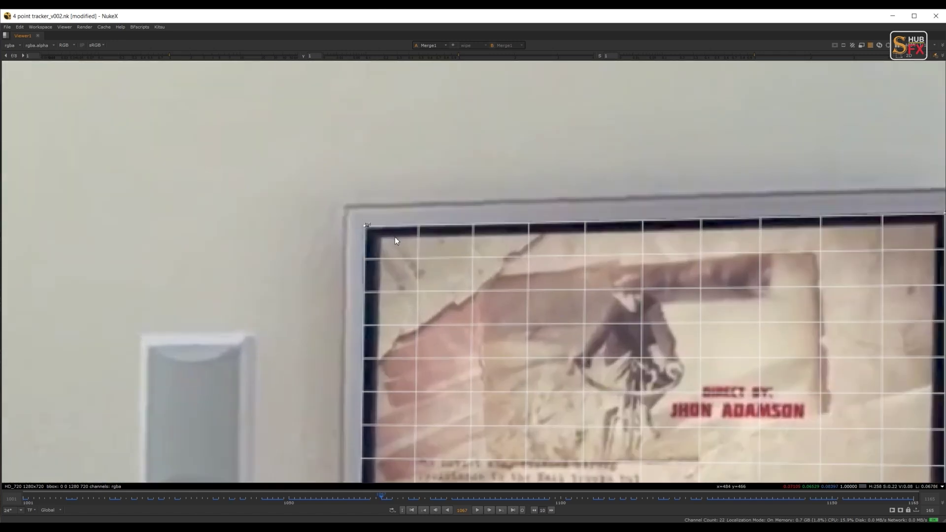
- Check the grid's upper-left corner against the TV frame, frame by frame from 1067 back to 1050
key("Left")
key("Left")
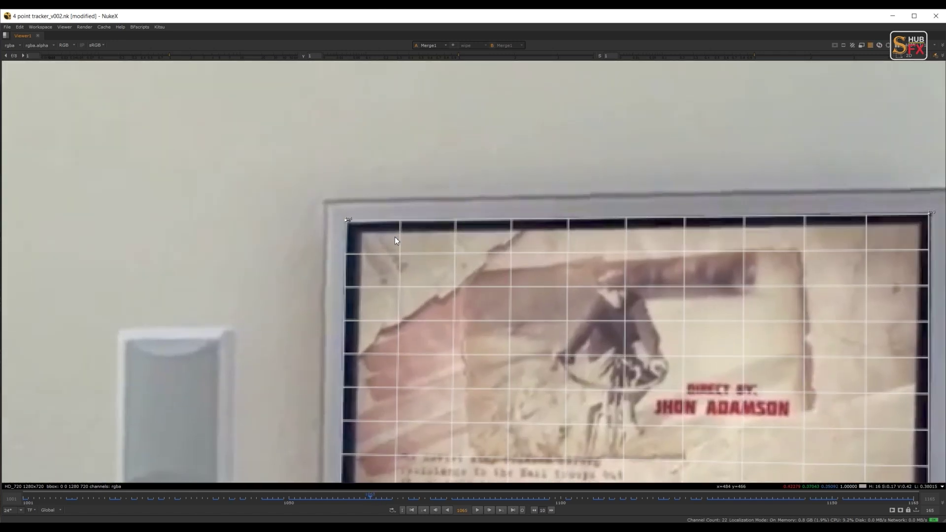
key("Left")
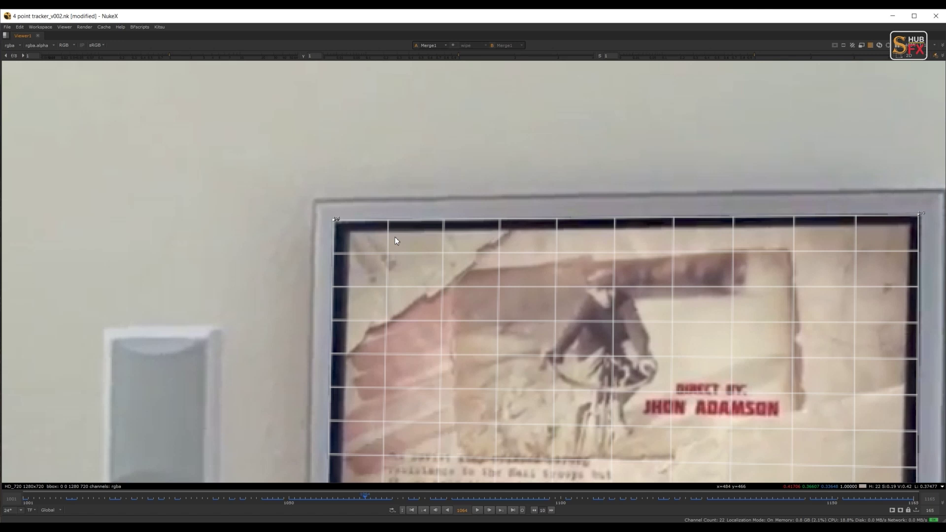
key("Left")
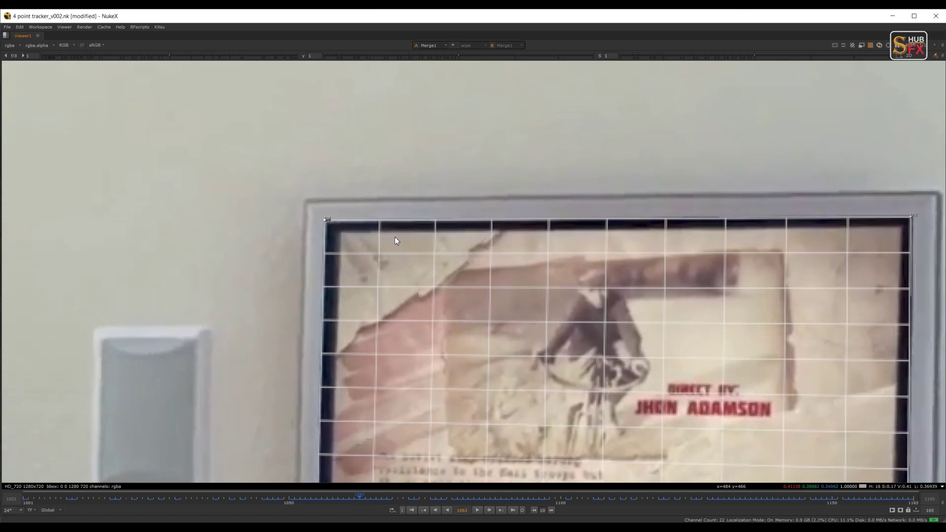
key("Left")
key("Left")
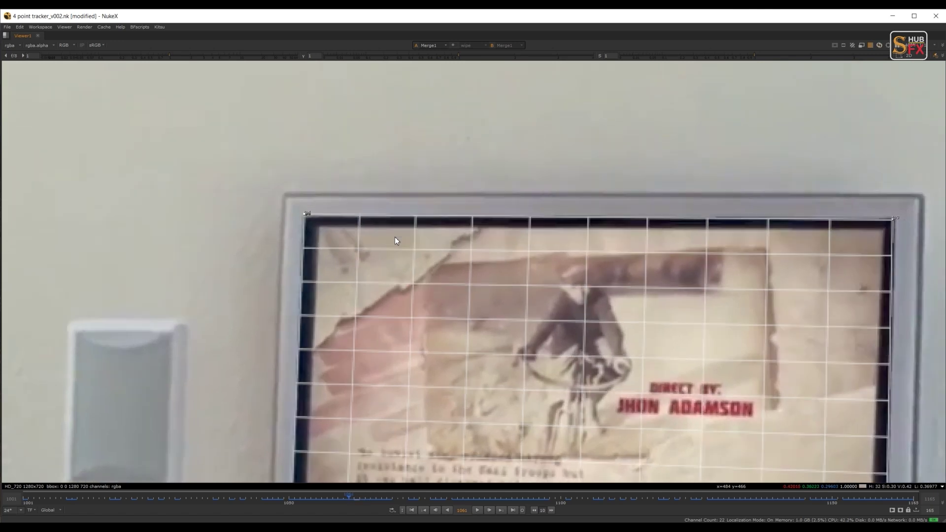
key("Left")
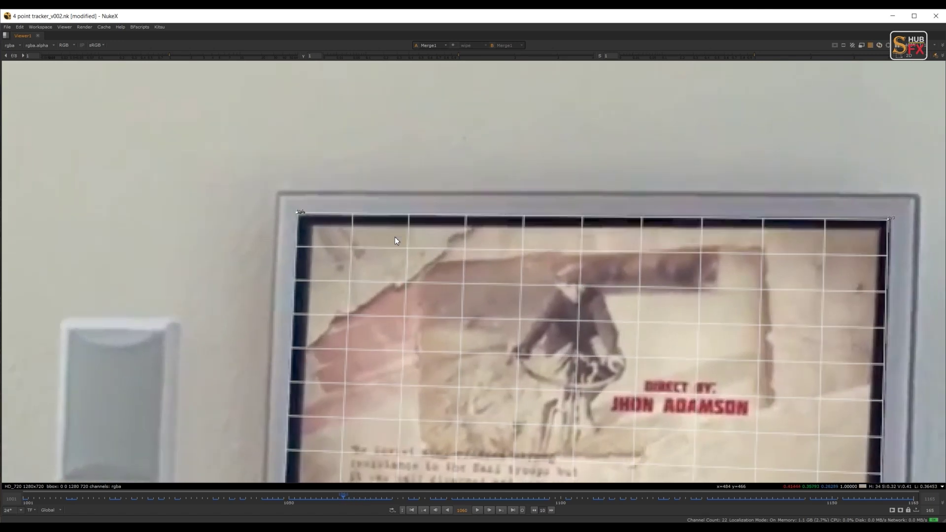
key("Right")
key("Left")
key("Left")
key("Left")
key("Left")
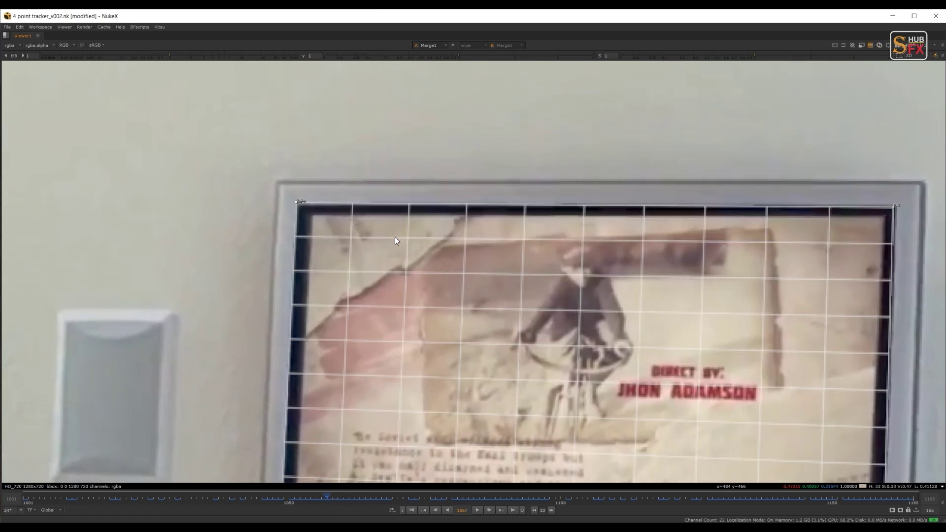
key("Left")
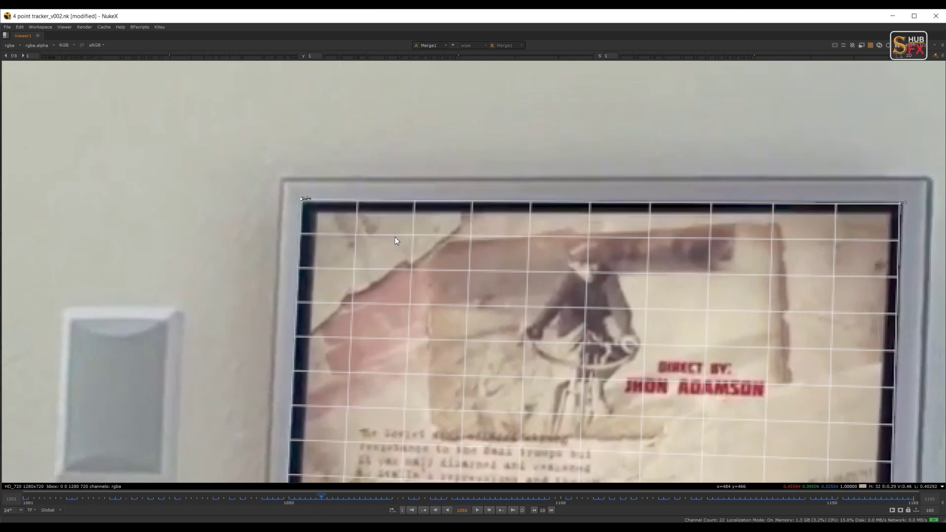
key("Left")
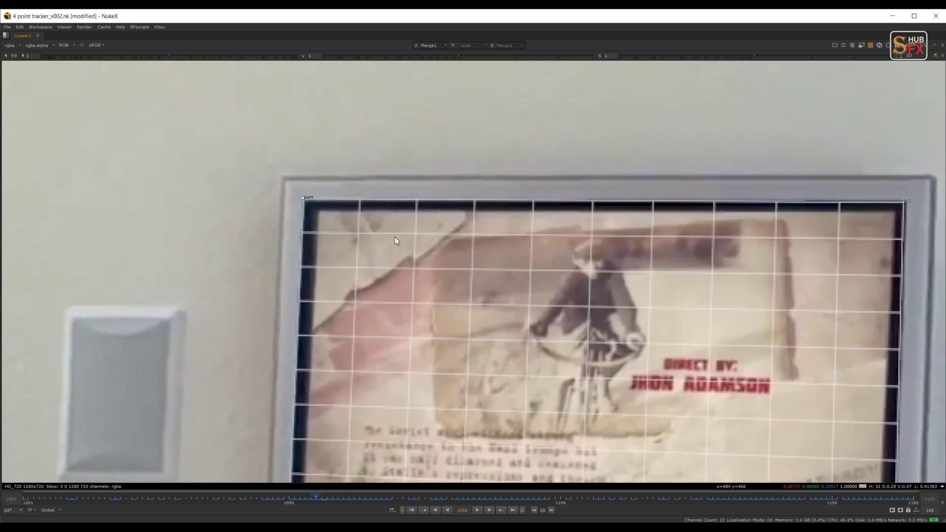
key("Left")
key("Left")
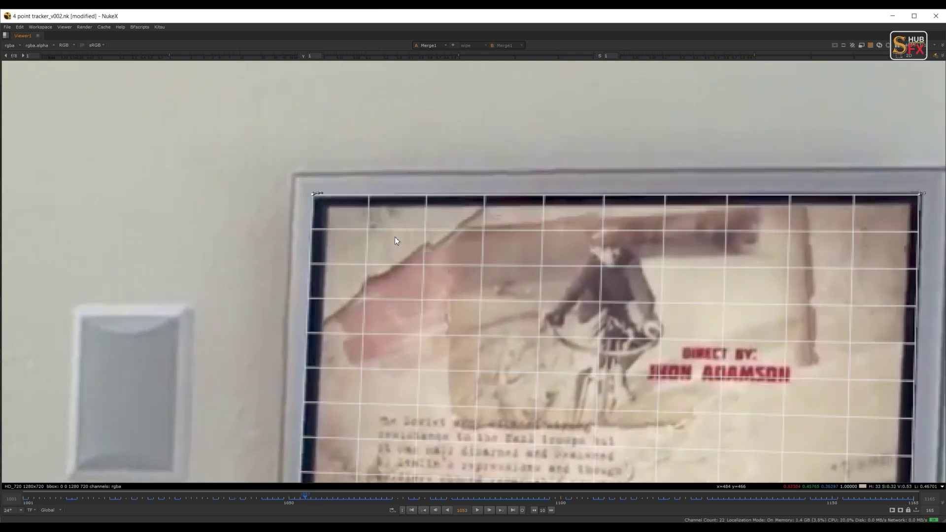
key("Left")
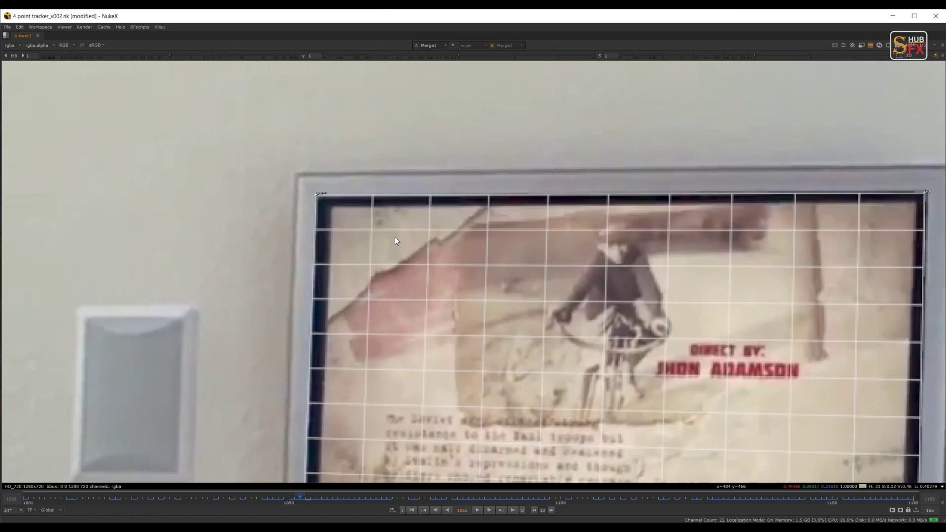
key("Left")
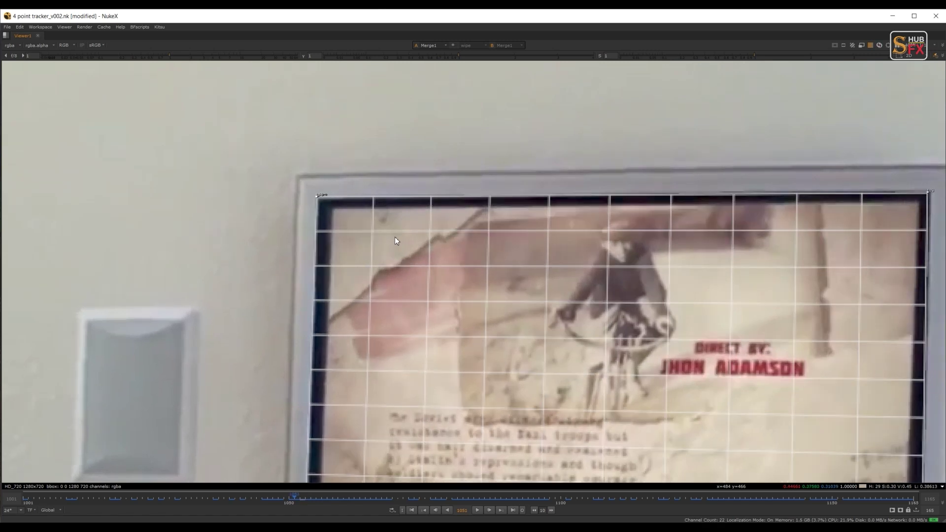
key("Left")
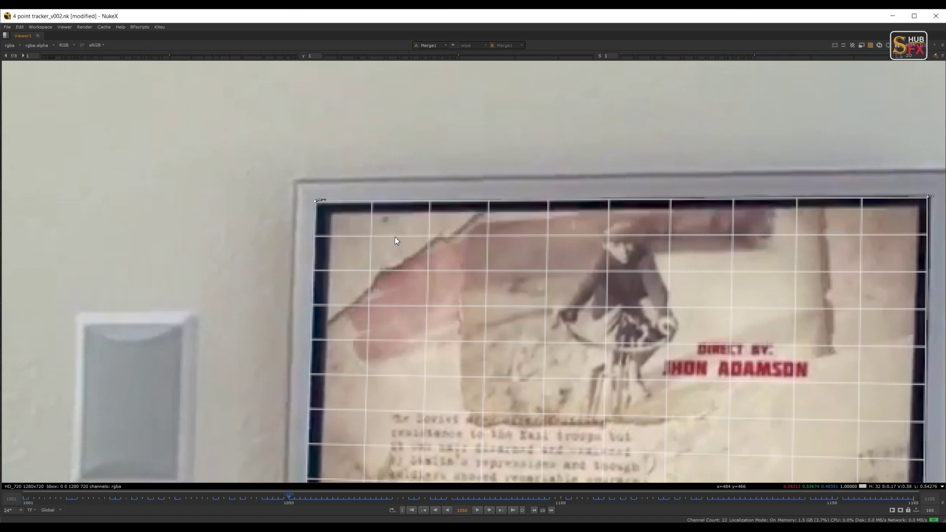
- Continue checking the grid's upper-left corner backward frame by frame, from 1050 to about 1027
key("Left")
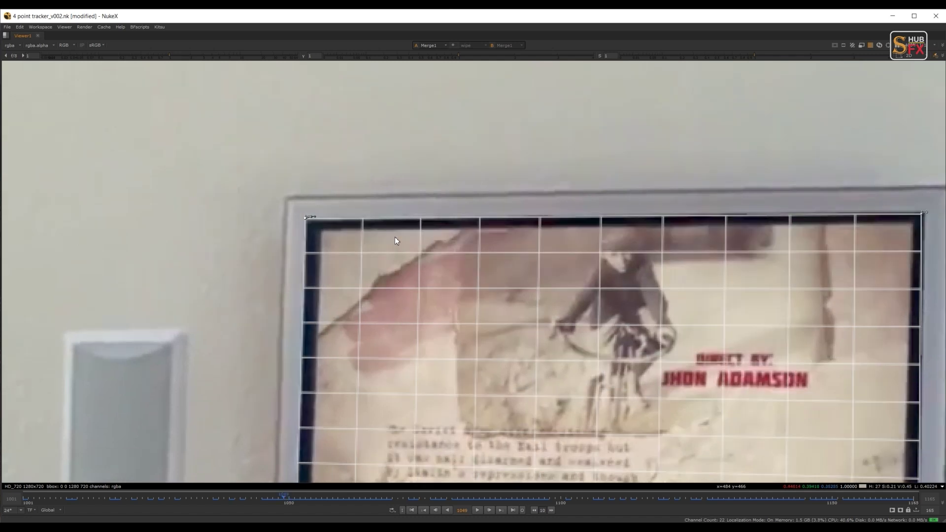
key("Left")
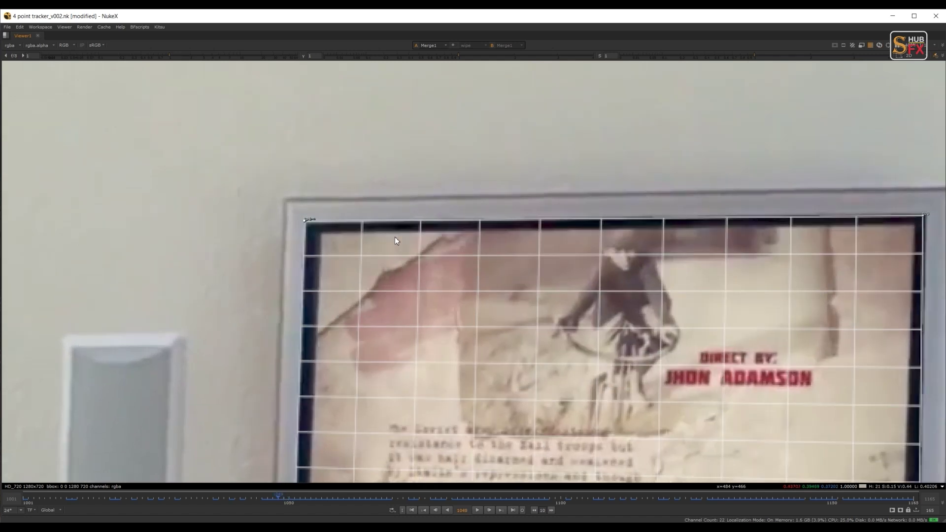
key("Left")
key("Left")
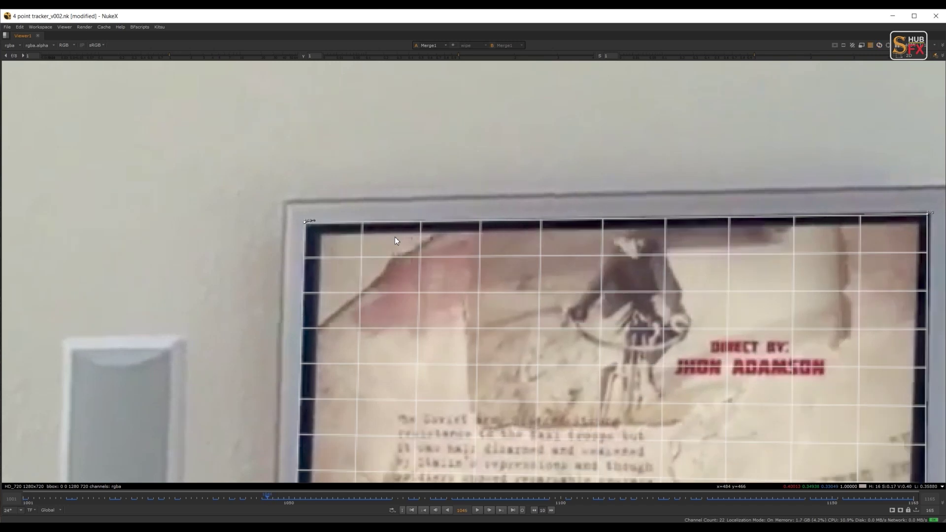
key("Left")
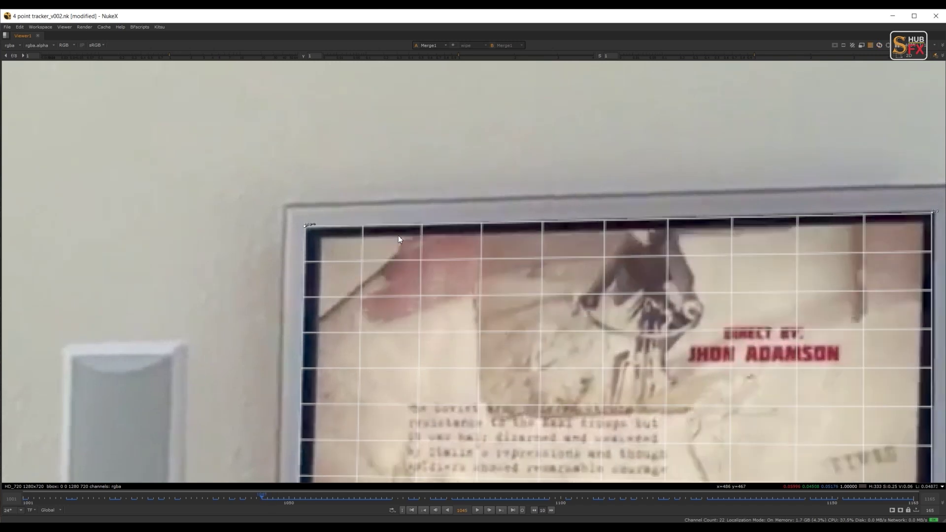
key("Left")
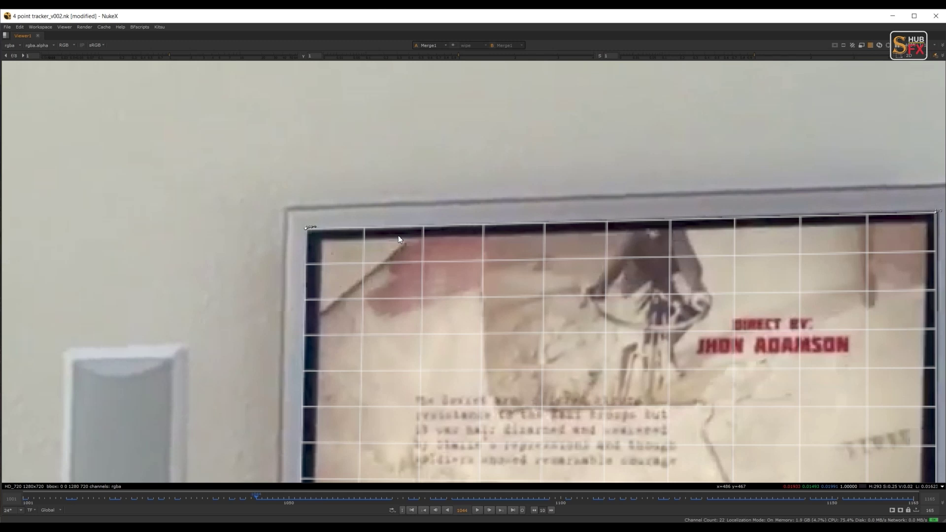
key("Left")
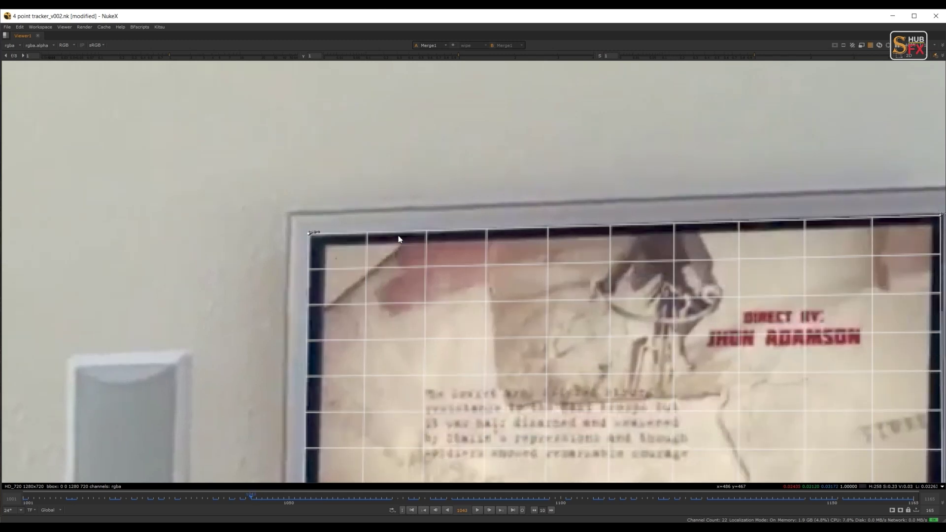
key("Left")
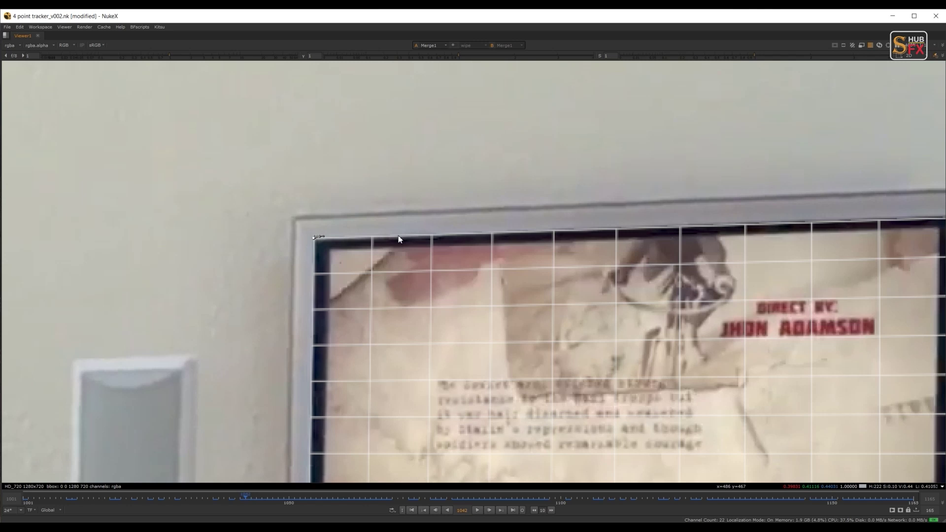
key("Left")
key("Left")
key("Left")
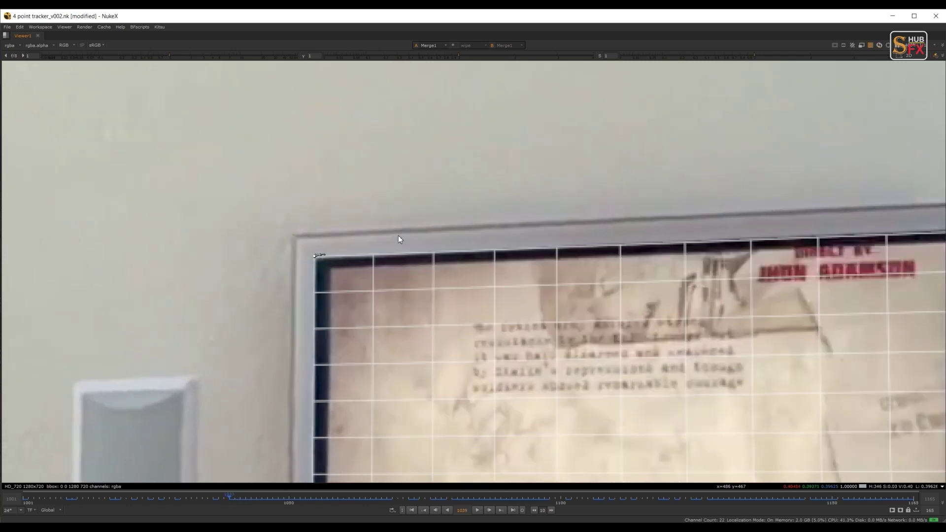
key("Left")
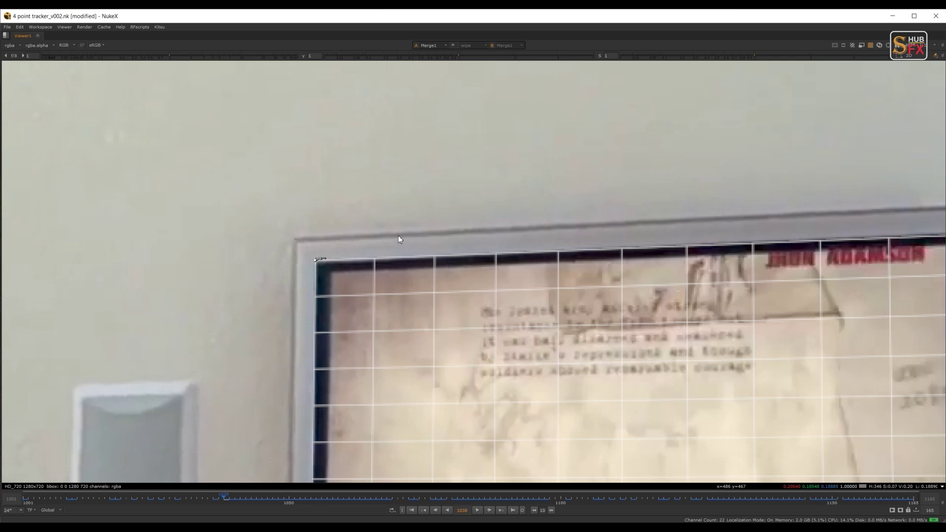
key("Left")
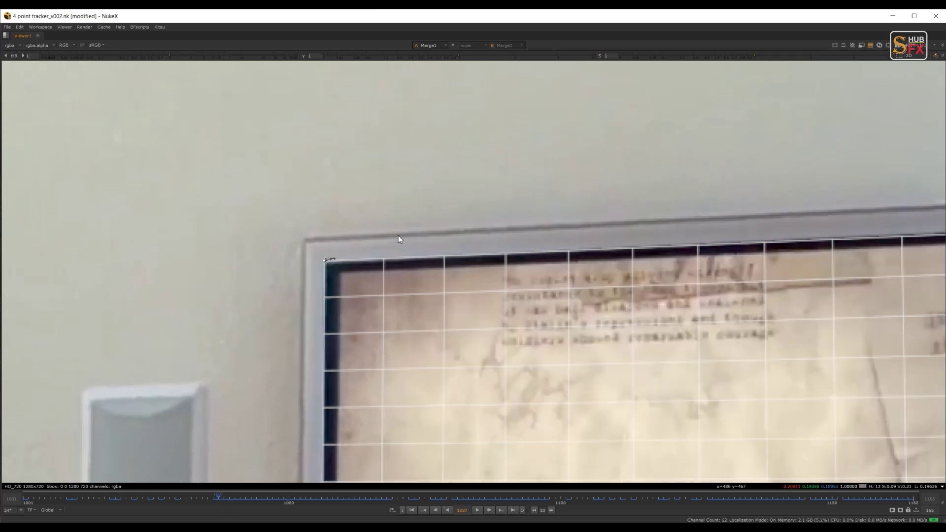
key("Left")
key("Left")
key("Left")
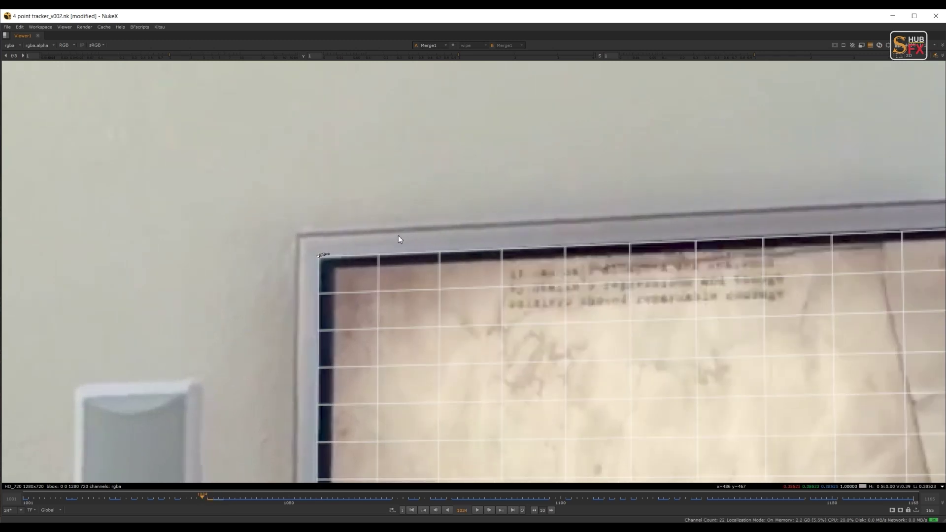
key("Left")
key("Left")
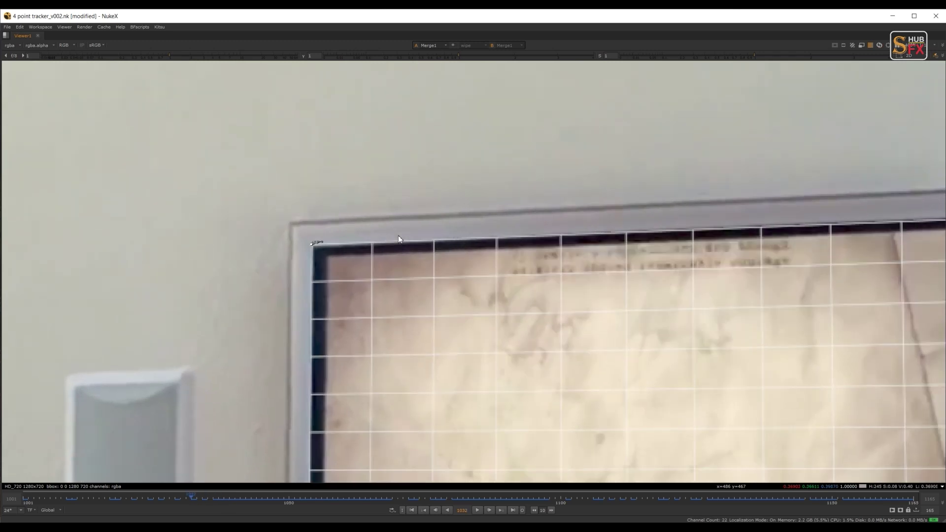
key("Left")
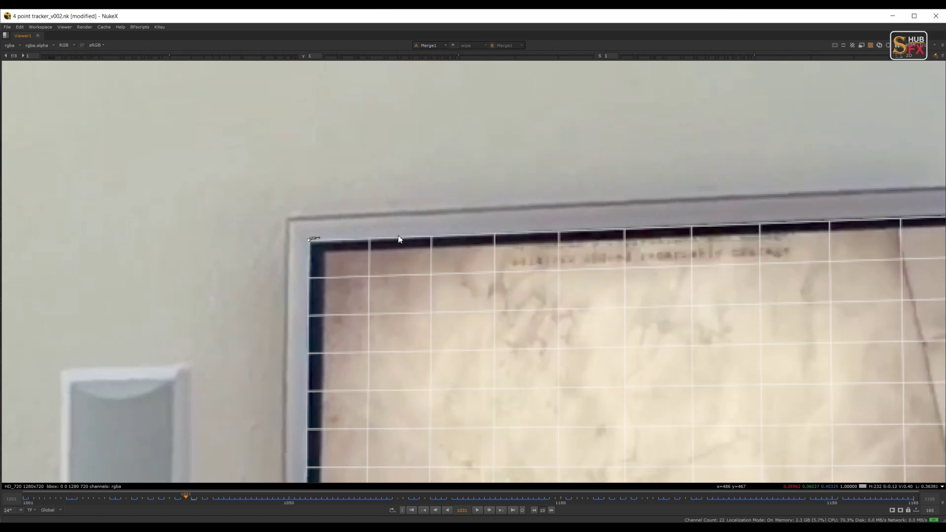
key("Left")
key("Left")
key("Left")
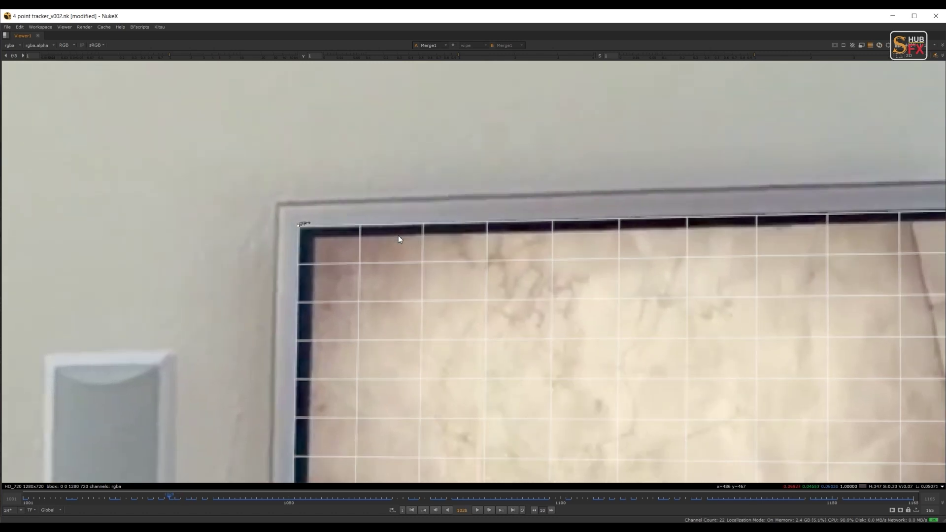
key("Left")
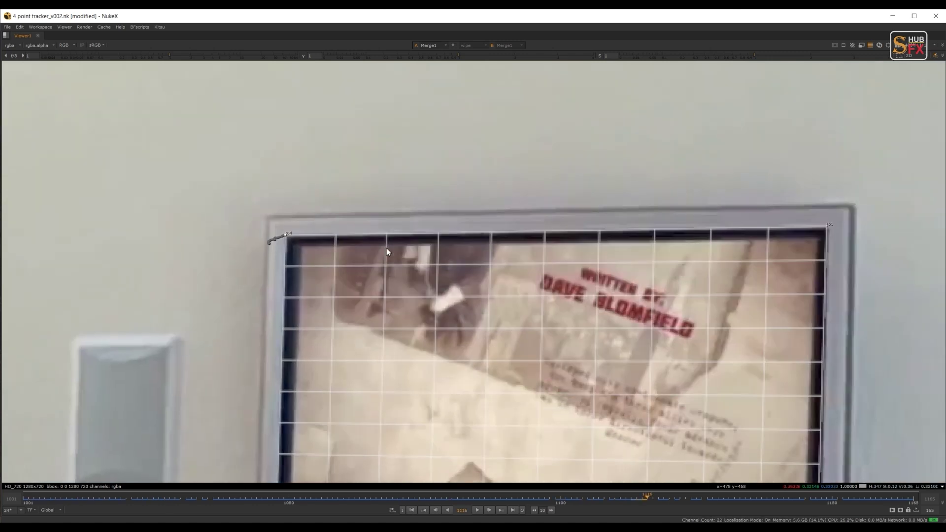
- Check the grid's upper-left corner against the TV frame around frame 1116 and forward to frame 1125
key("Left")
key("Left")
key("Right")
key("Right")
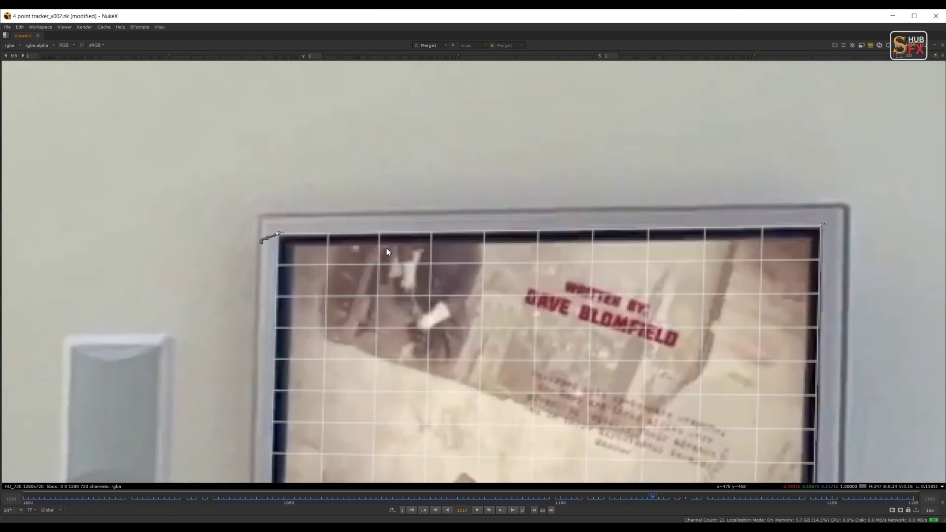
key("Right")
key("Right")
key("Right")
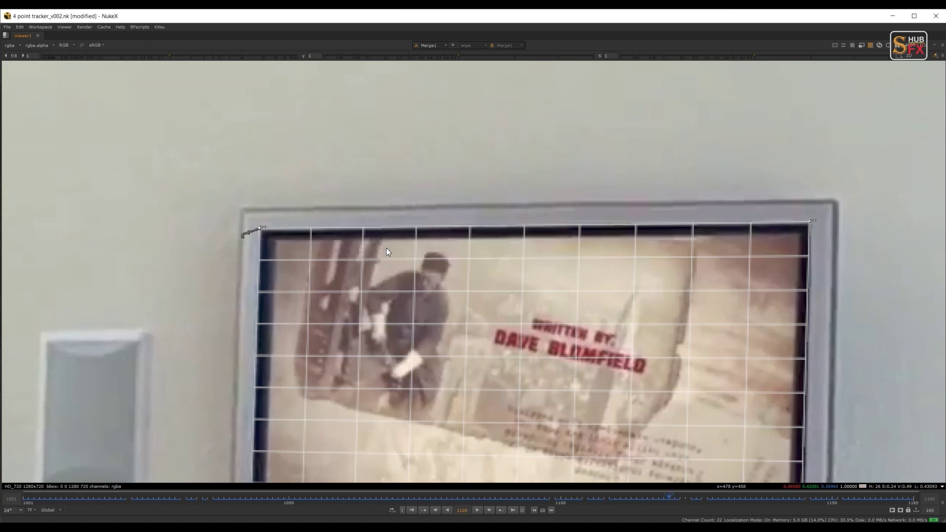
key("Right")
key("Right")
key("Right")
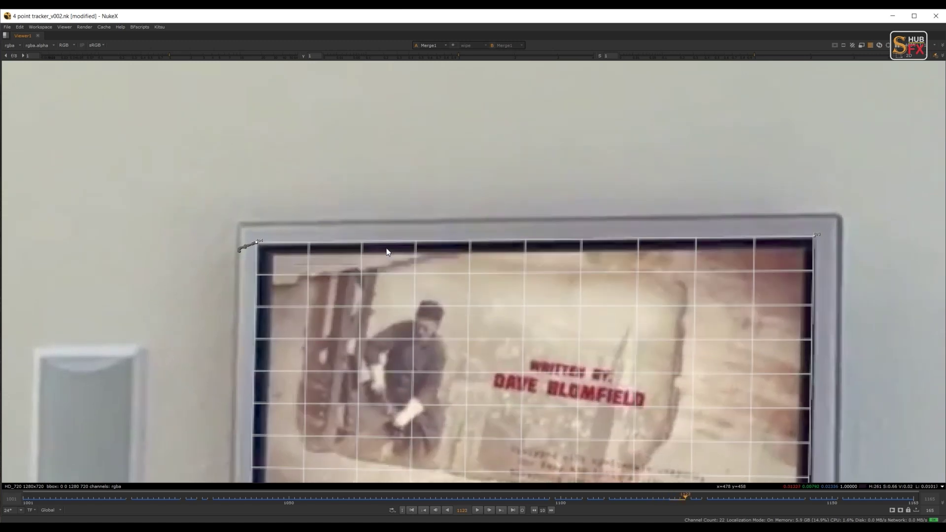
key("Right")
key("Right")
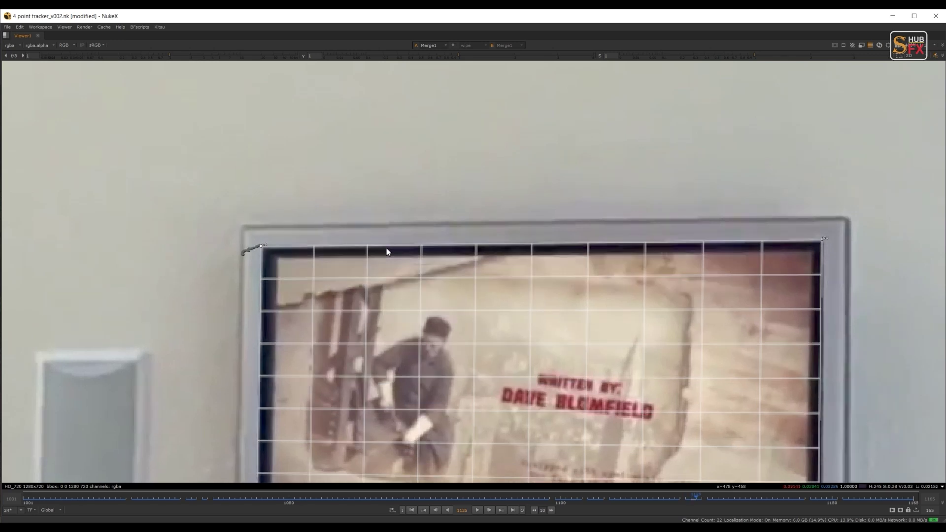
- Nudge the grid's upper-left corner slightly right around frame 1126 and check its fit on the TV through frame 1129
key("Right")
key("KP_6")
key("Left")
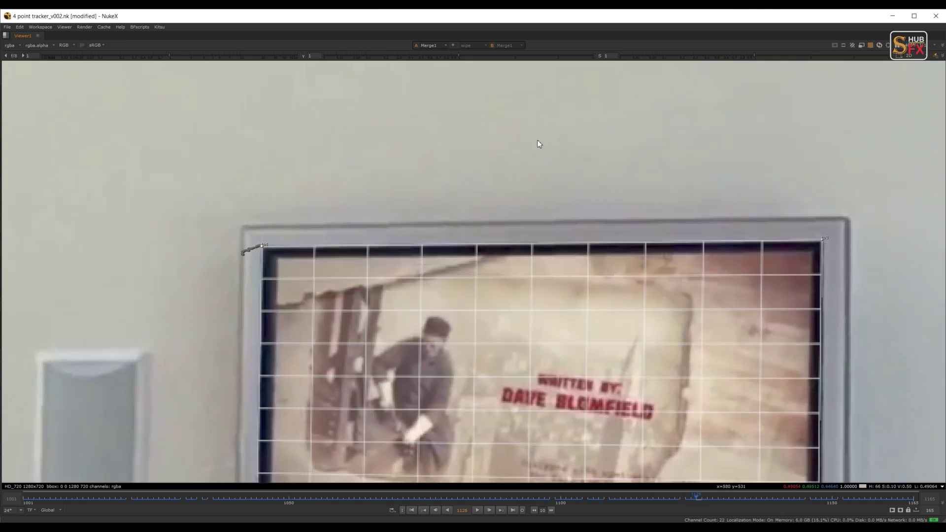
key("Right")
key("Right")
key("Right")
key("Right")
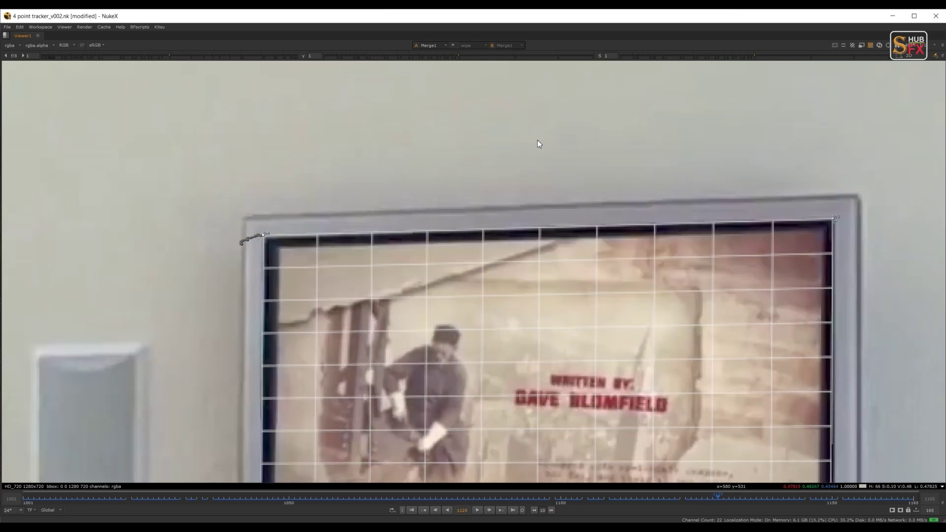
- Check the grid's upper-left corner against the TV frame, frame by frame from 1129 to 1141
key("Right")
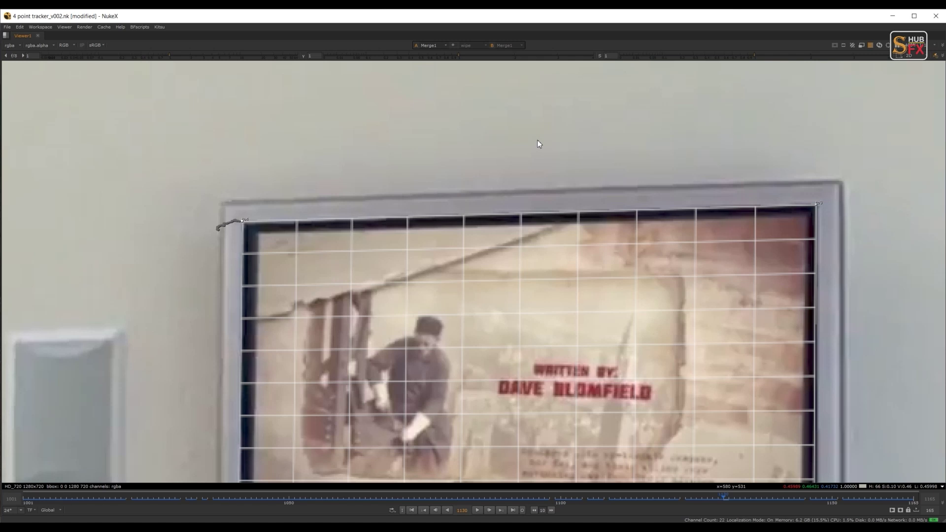
key("Right")
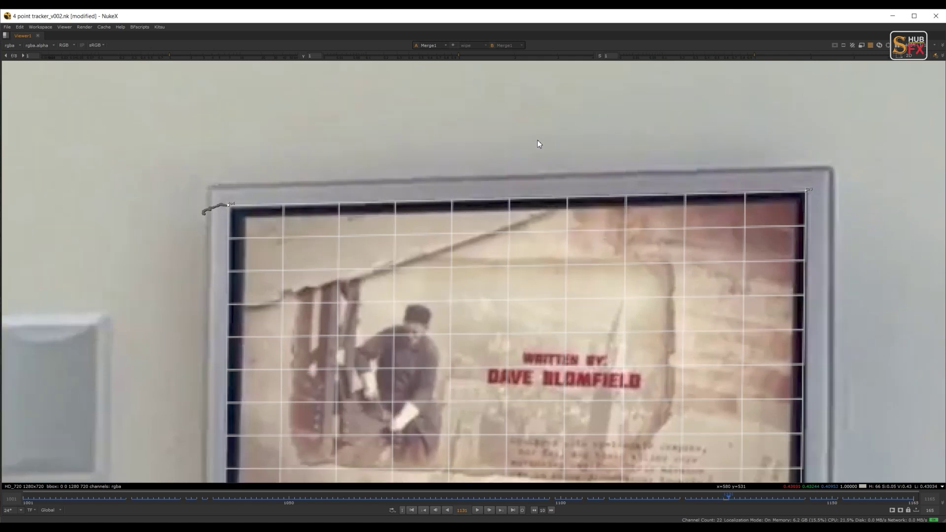
key("Right")
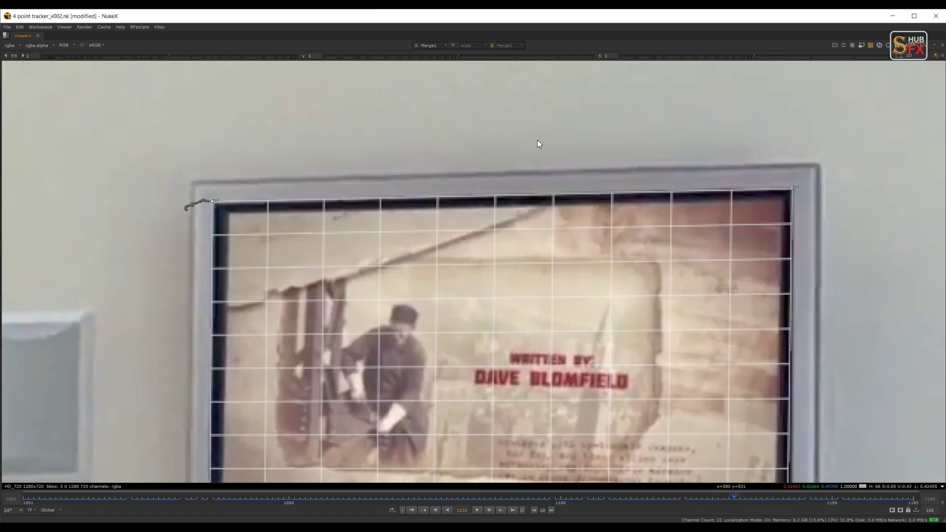
key("Right")
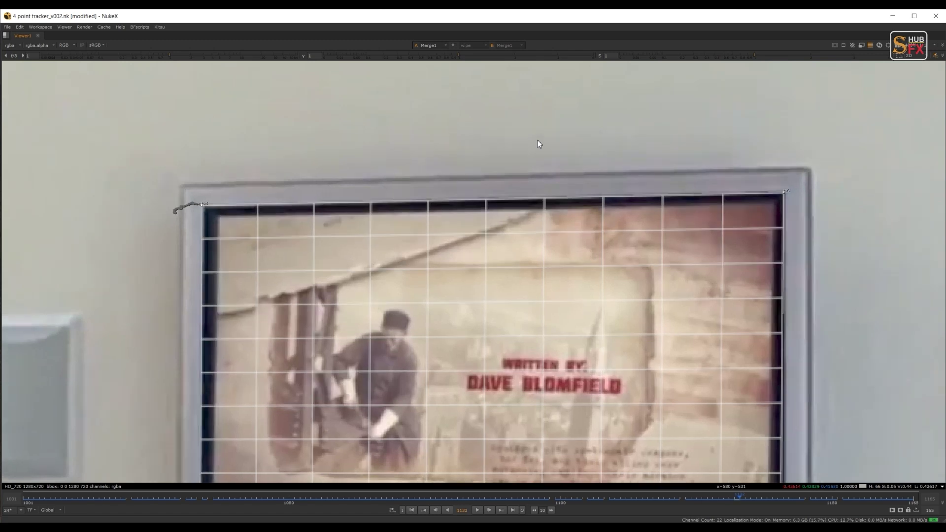
key("Right")
key("Right")
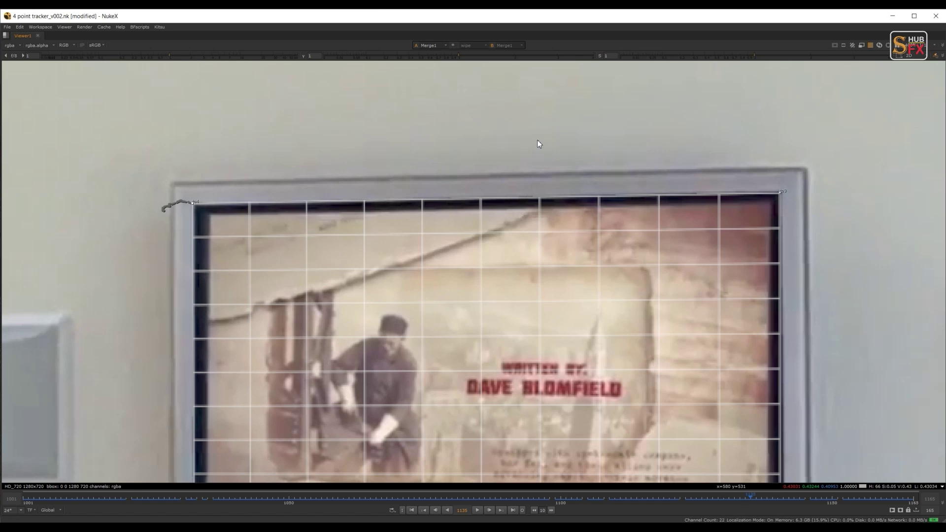
key("Right")
key("Right")
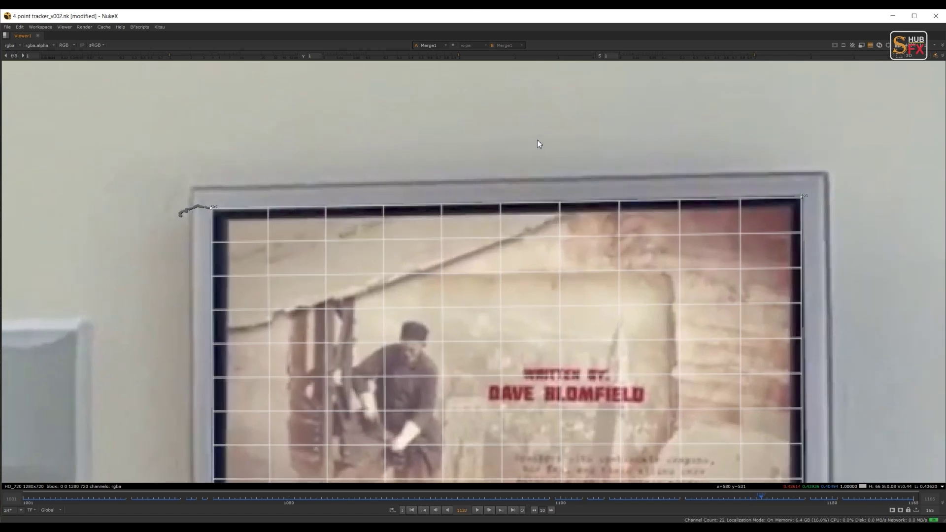
key("Right")
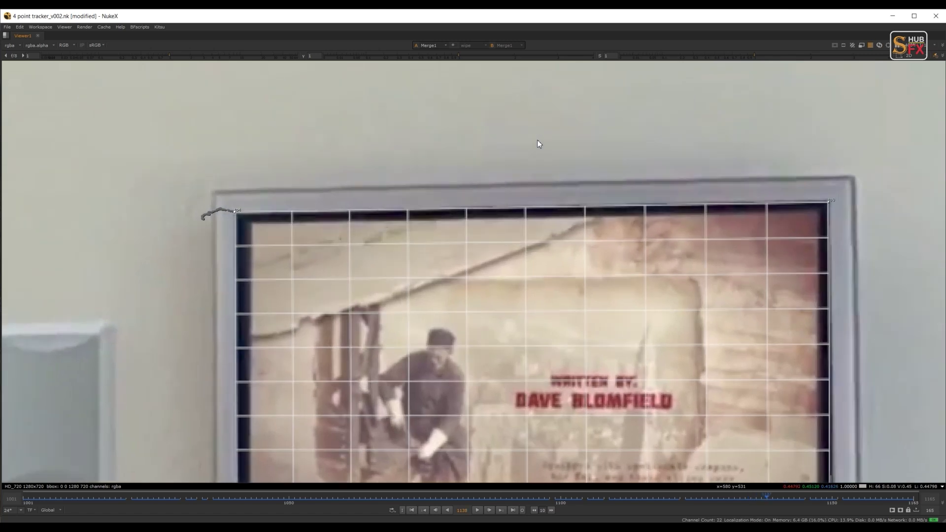
key("Right")
key("Right")
key("Right")
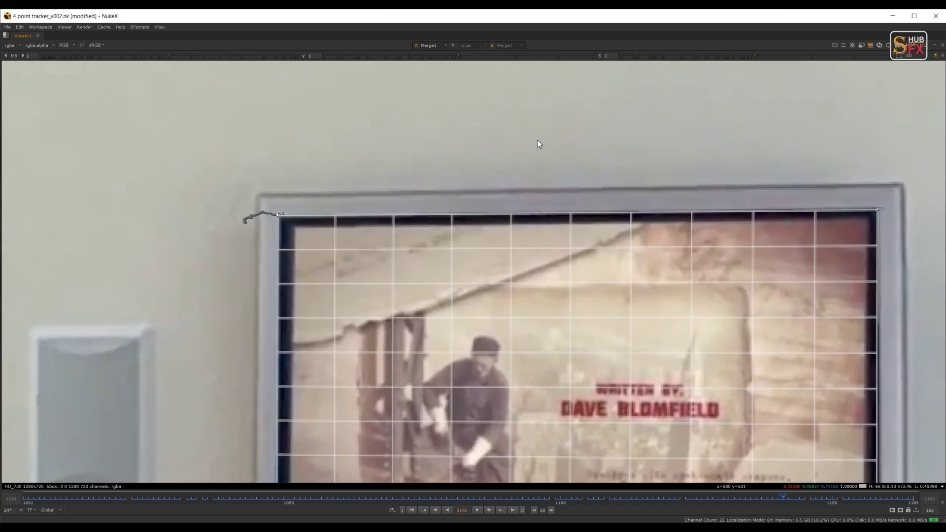
- Continue checking the grid's upper-left corner forward frame by frame, from 1141 to 1157
key("Right")
key("Right")
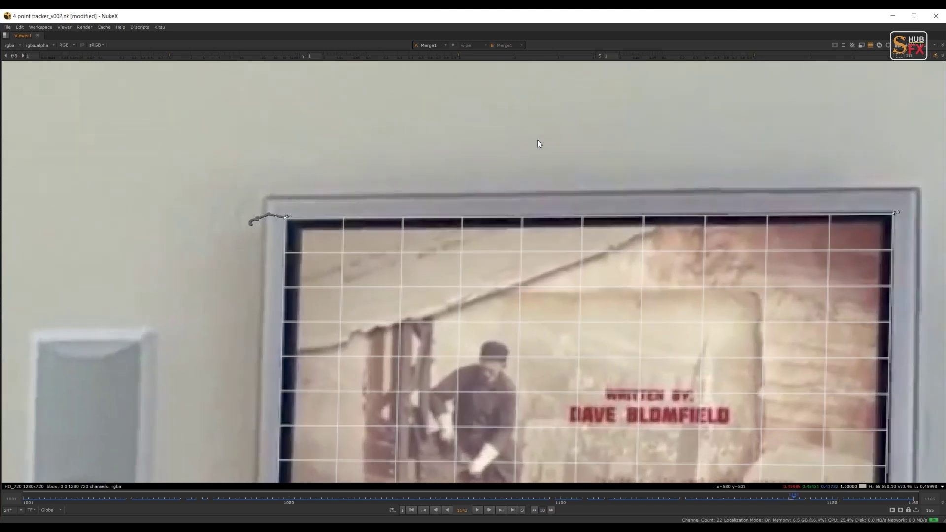
key("Right")
key("Right")
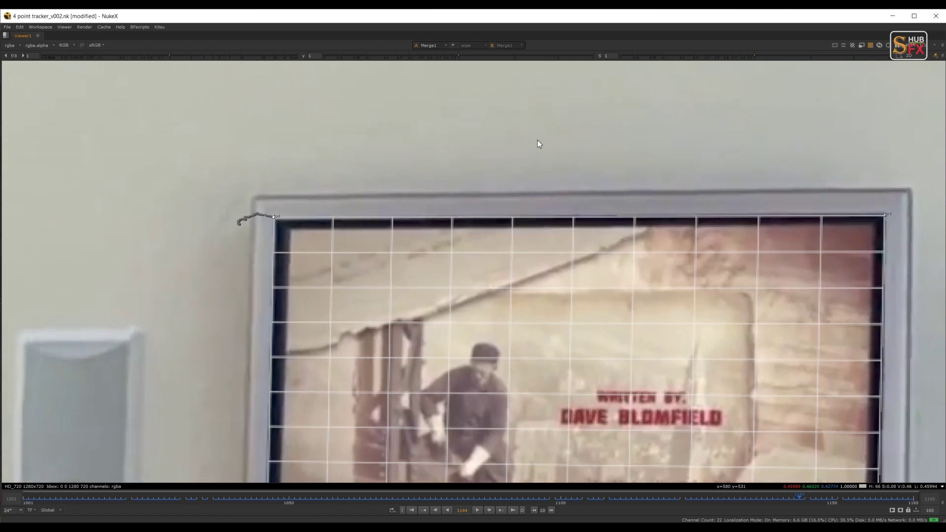
key("Right")
key("Right")
key("Right")
key("Right")
key("Right")
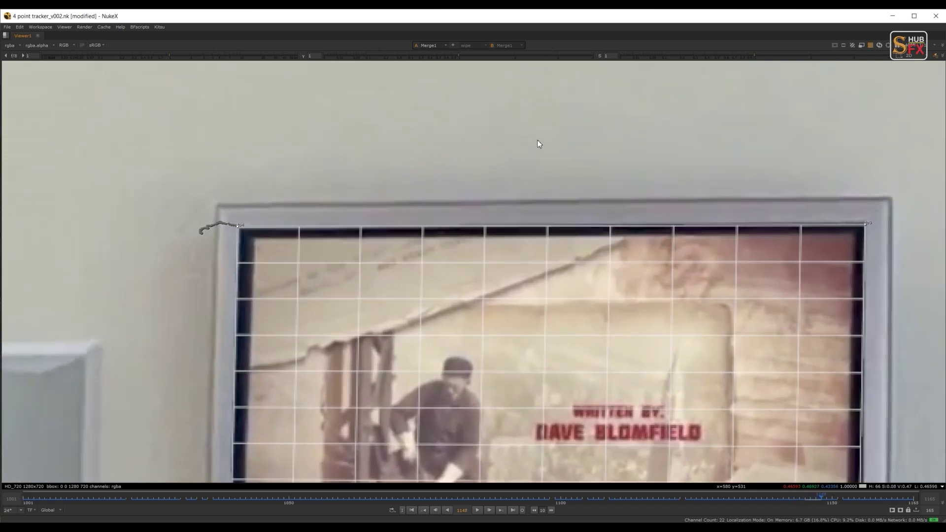
key("Right")
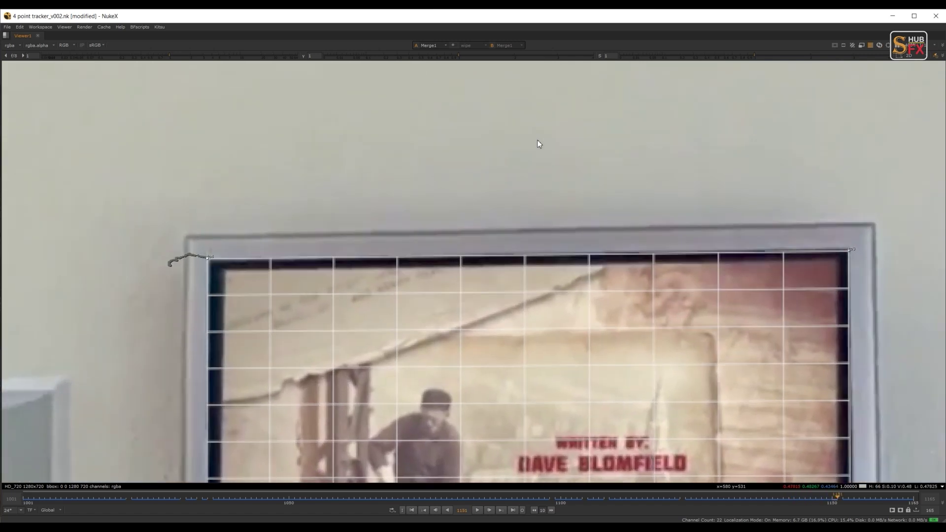
key("Right")
key("Right")
key("Right")
key("Right")
key("Right")
key("Right")
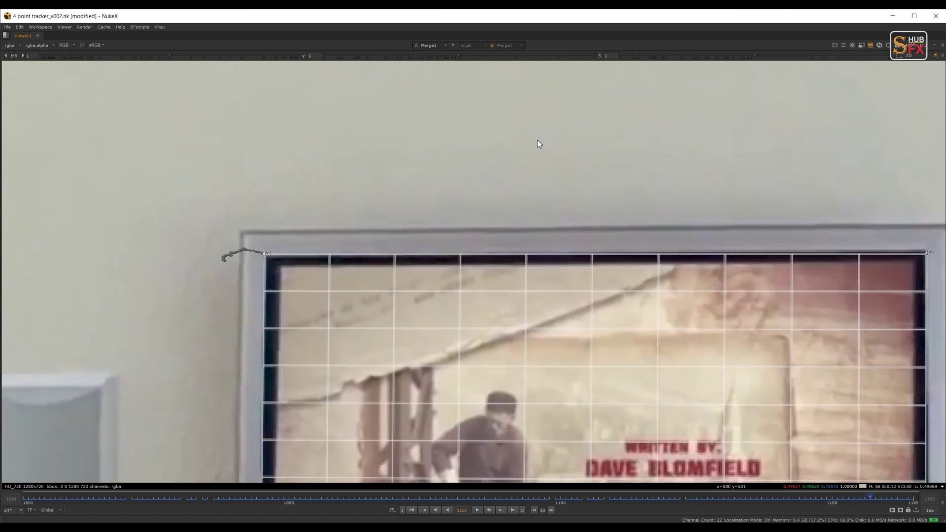
- Recheck the grid's upper-left corner back and forth around frame 1157, and continue the check to frame 1164
key("Right")
key("Left")
key("Left")
key("Right")
key("Right")
key("Right")
key("Right")
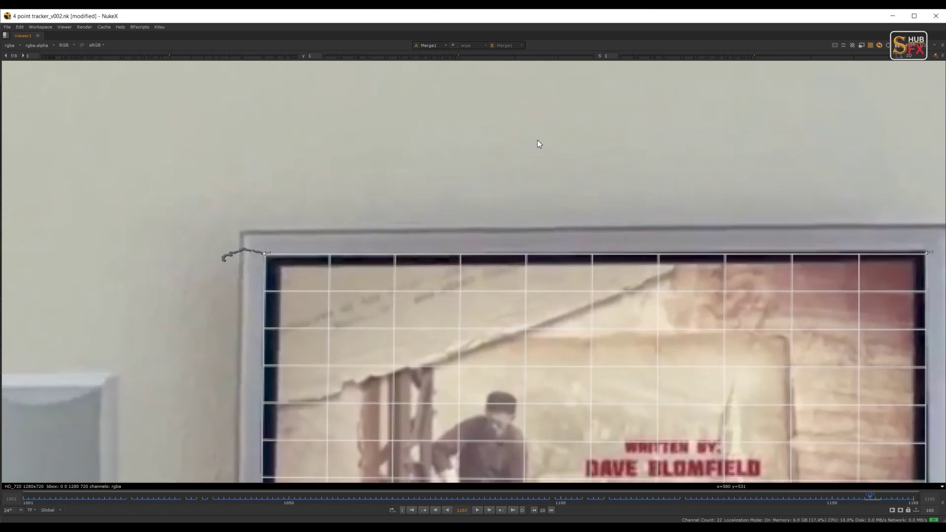
key("Left")
key("Right")
key("Right")
key("Right")
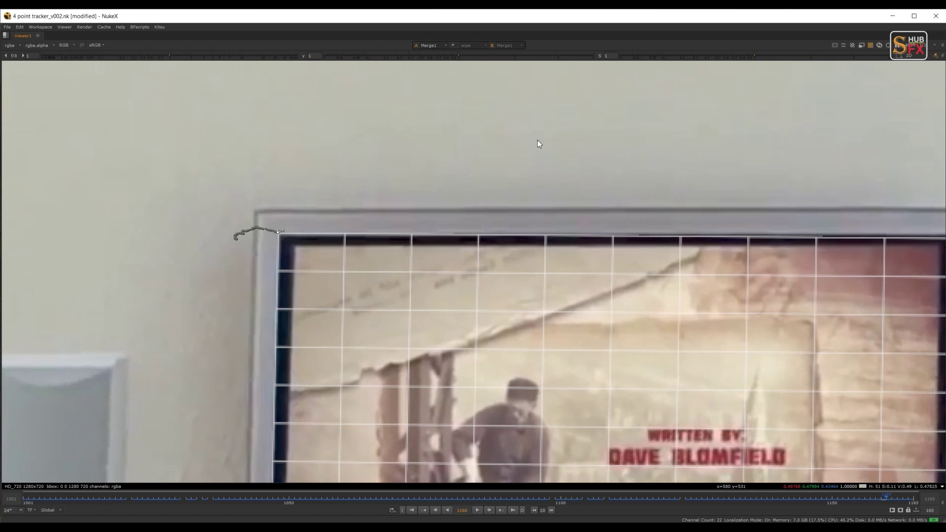
key("Right")
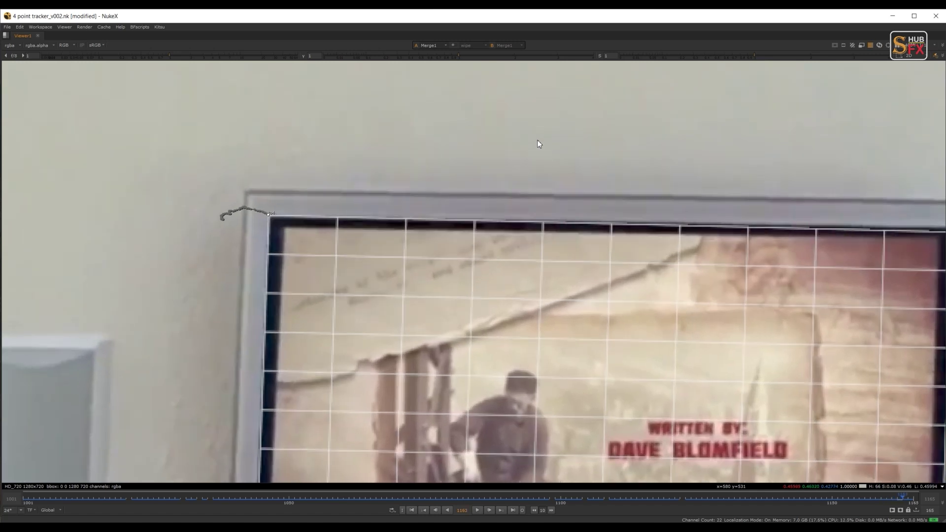
key("Right")
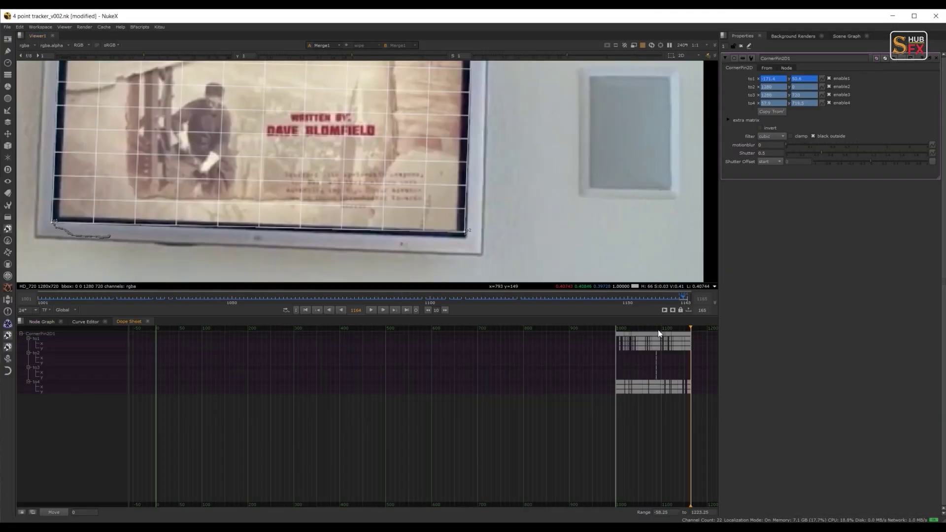
- Go to the to2 and to3 keyframe at frame 1089 and inspect the grid's upper-right corner in the enlarged viewer
left_click_drag(658, 329, 656, 330)
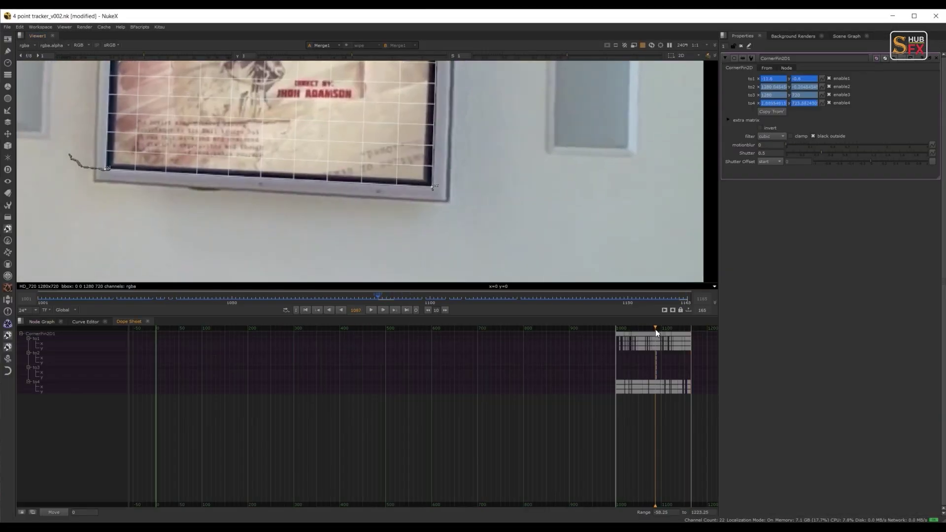
scroll(407, 140, "down", 2)
left_click_drag(406, 140, 430, 254)
scroll(459, 143, "up", 6)
scroll(465, 129, "down", 5)
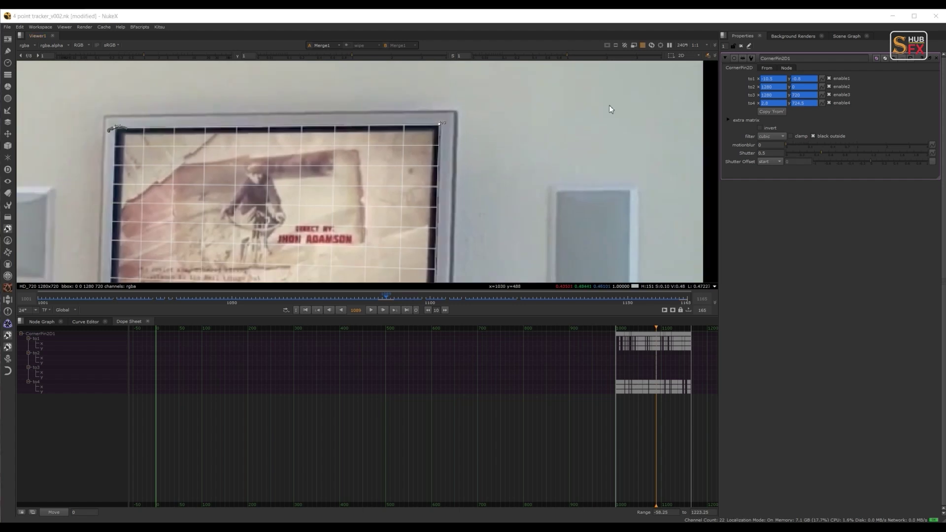
key("space")
scroll(461, 349, "up", 2)
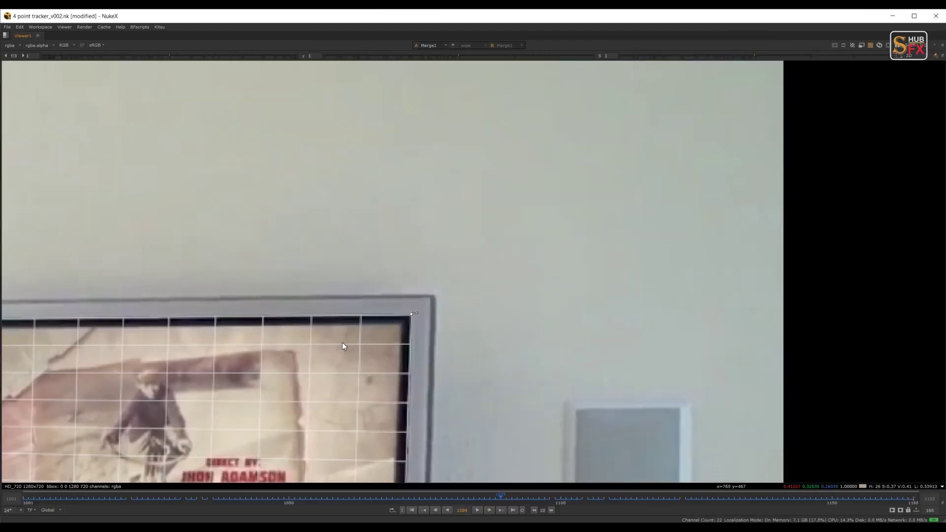
left_click_drag(215, 321, 464, 263)
scroll(626, 262, "up", 4)
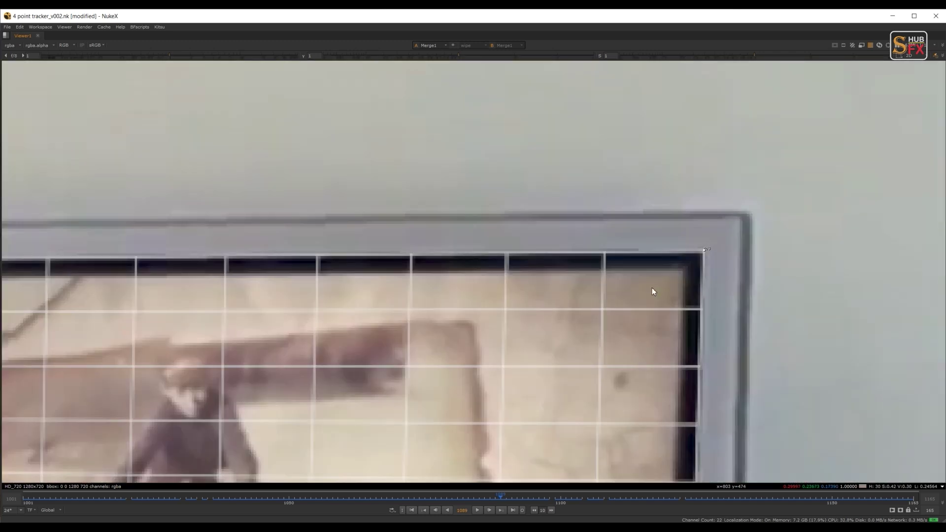
scroll(652, 288, "down", 5)
left_click_drag(684, 293, 631, 282)
- Check the grid's upper-right corner against the TV frame, frame by frame from 1089 to 1097
key("Right")
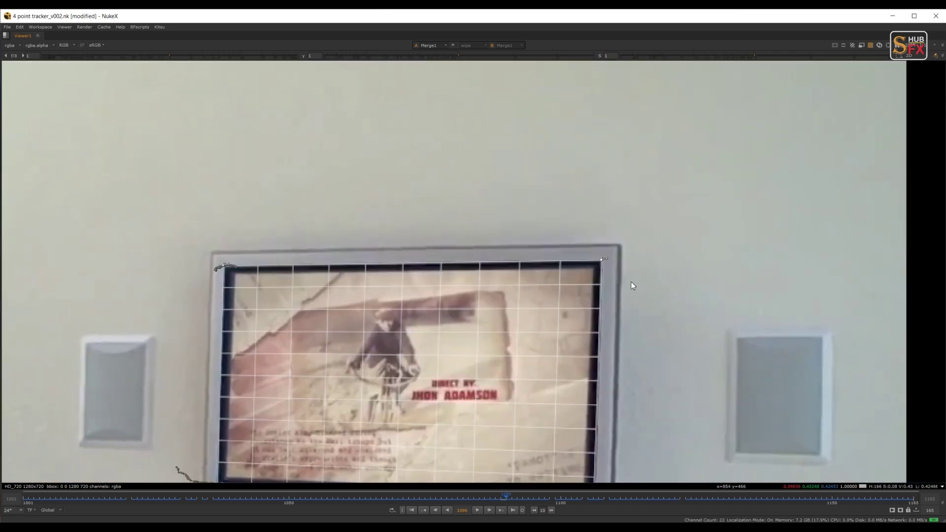
key("Right")
key("Right")
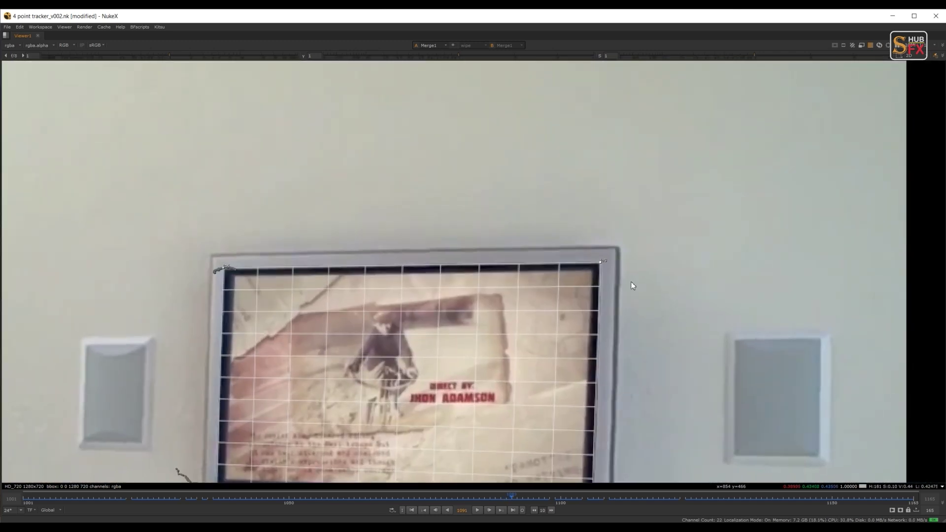
key("Right")
key("Right")
scroll(626, 276, "up", 4)
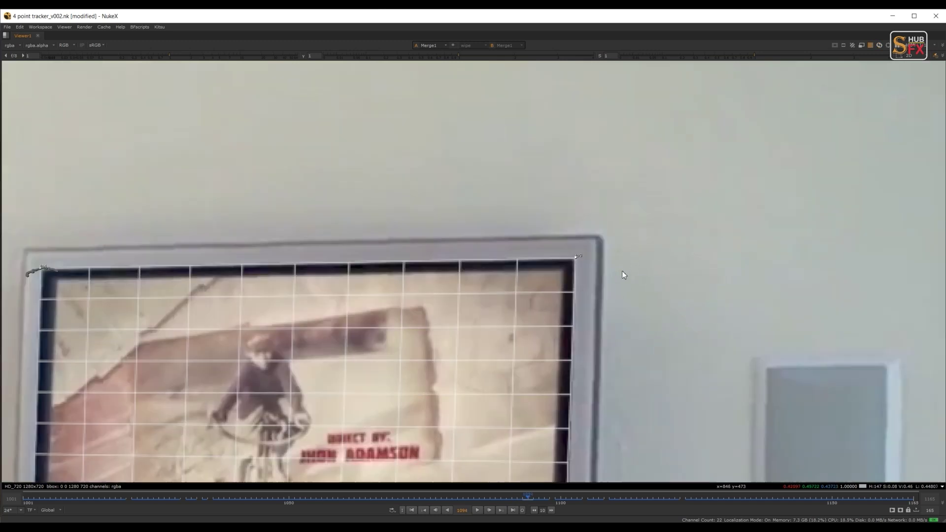
key("Right")
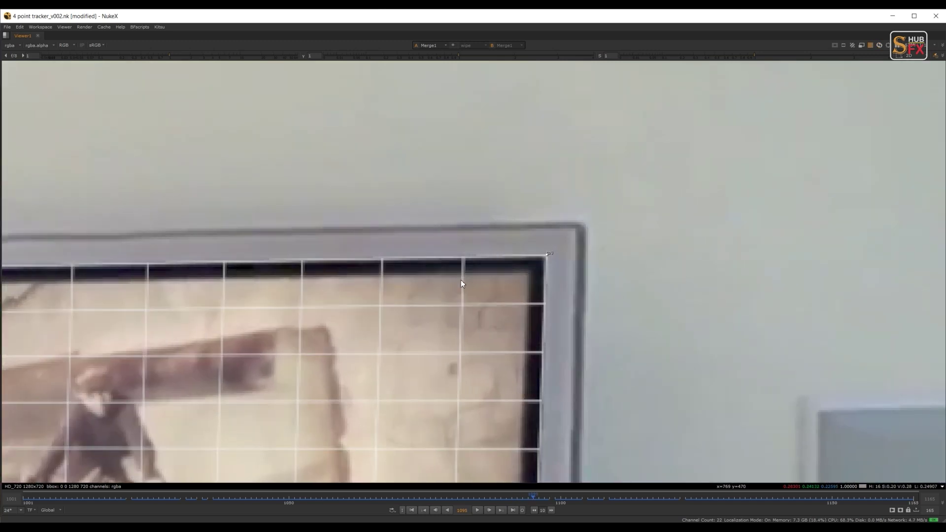
key("Right")
key("Right")
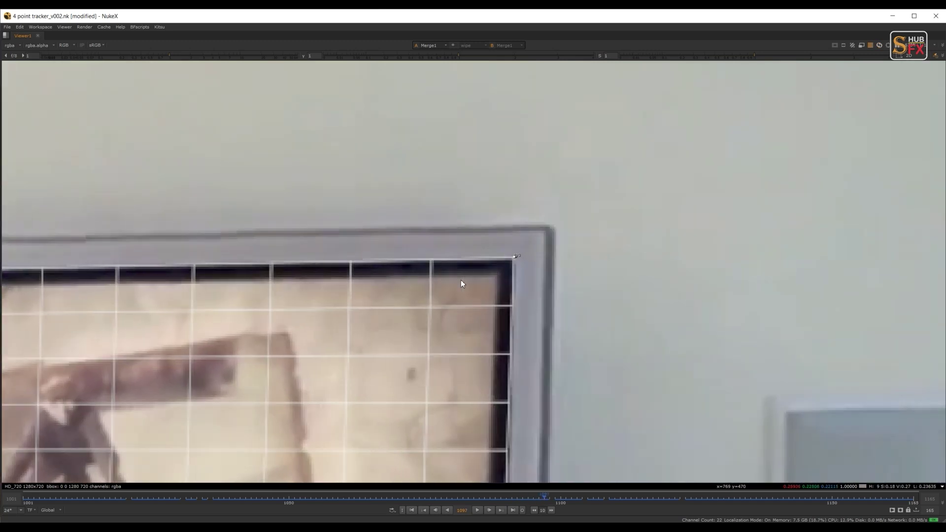
- Nudge the grid's upper-right corner slightly right around frame 1098 and check its fit on the TV through frame 1101
key("Right")
key("KP_6")
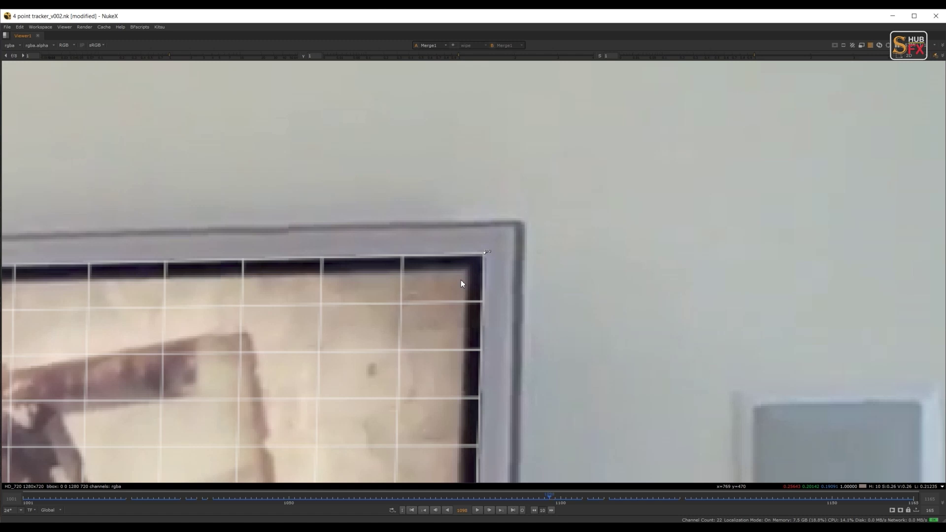
key("Right")
key("Right")
key("Right")
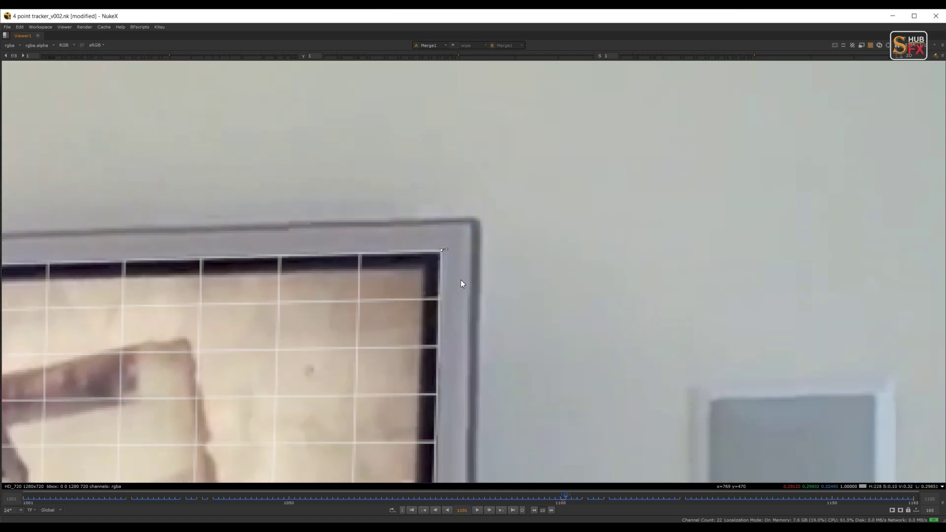
- Check the grid's upper-right corner against the TV frame, frame by frame from 1101 to the last frame, 1165
key("Right")
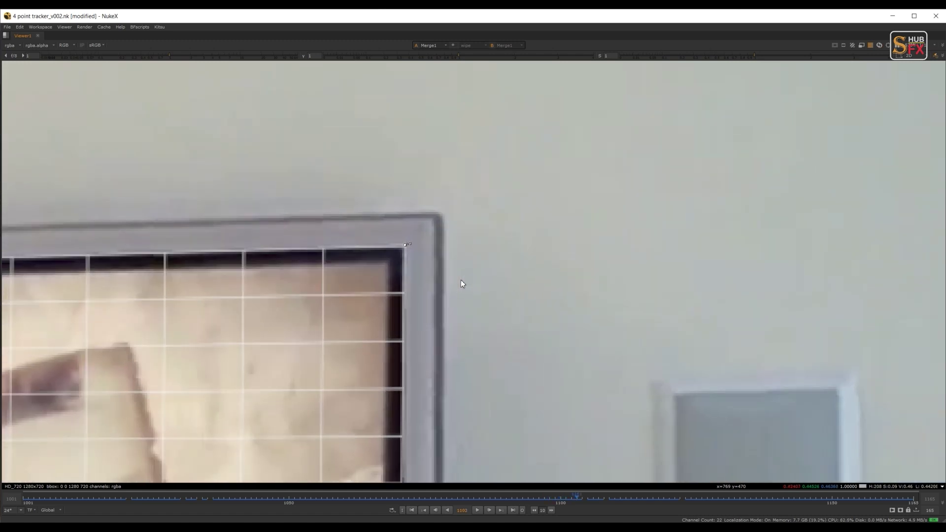
key("Right")
key("Right")
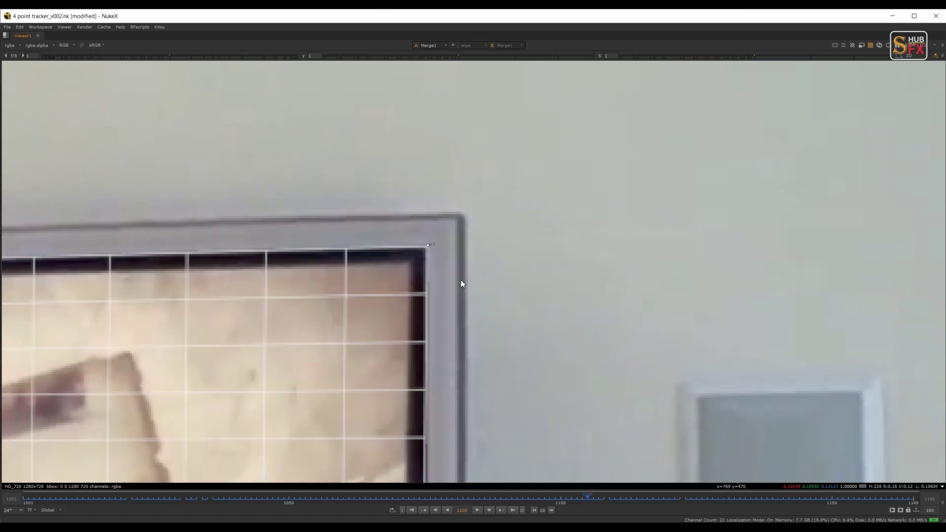
key("Right")
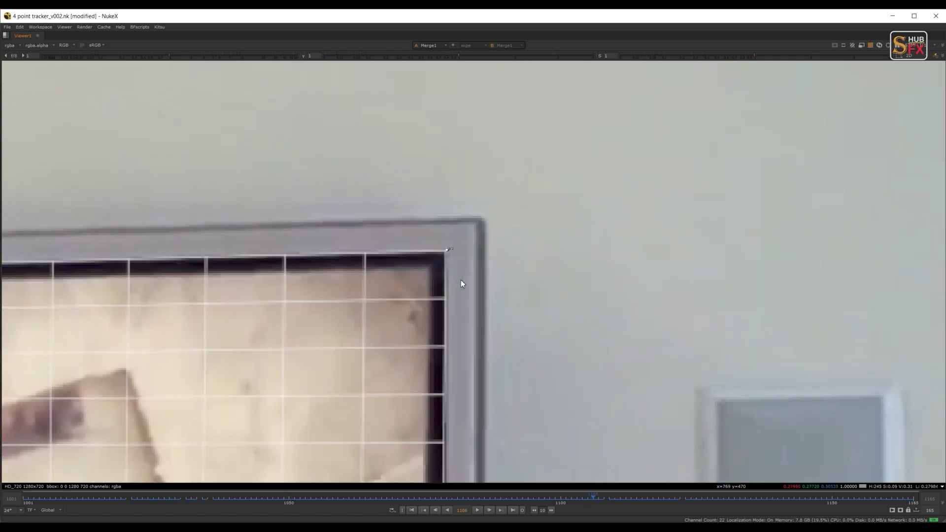
key("Right")
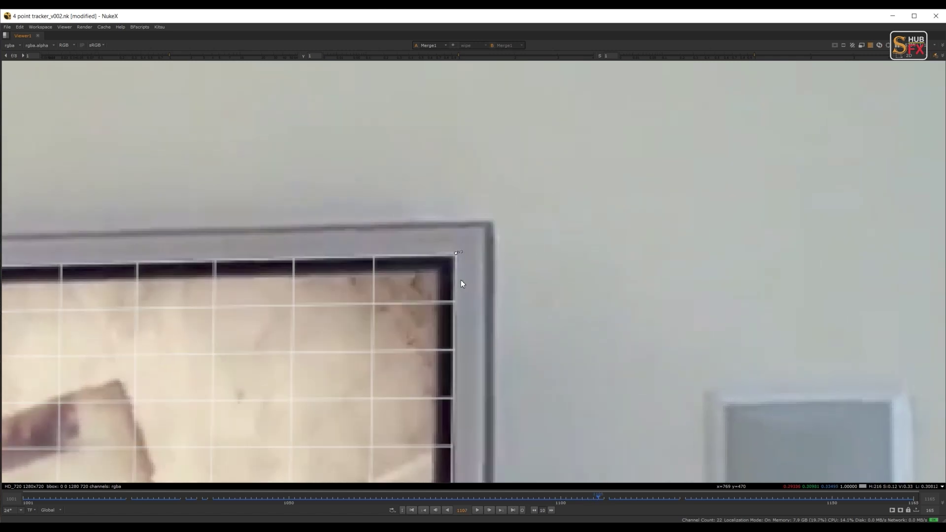
key("Right")
key("Right")
key("Right")
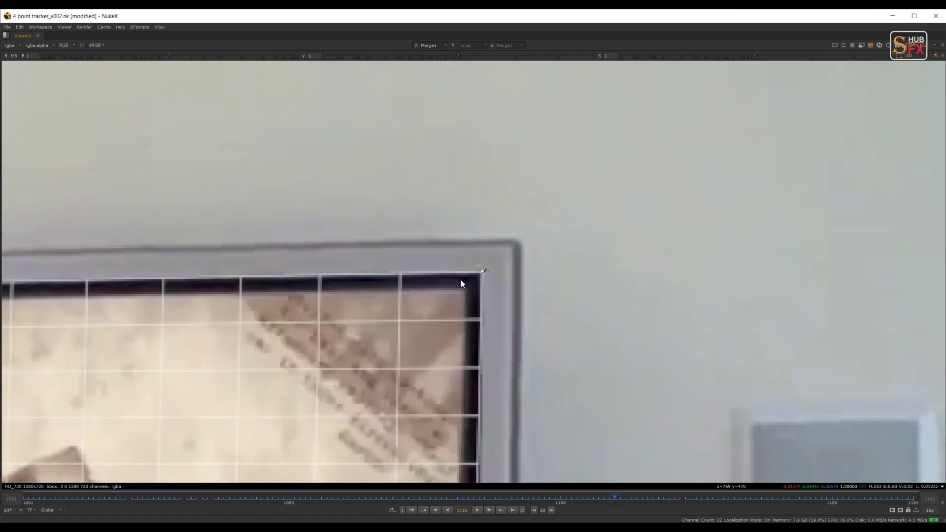
key("Right")
key("Right")
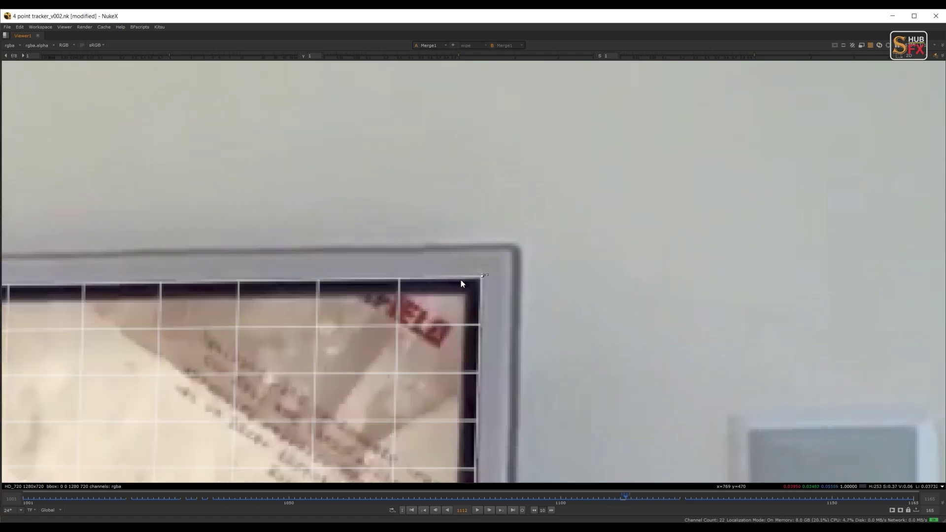
key("Right")
key("Right")
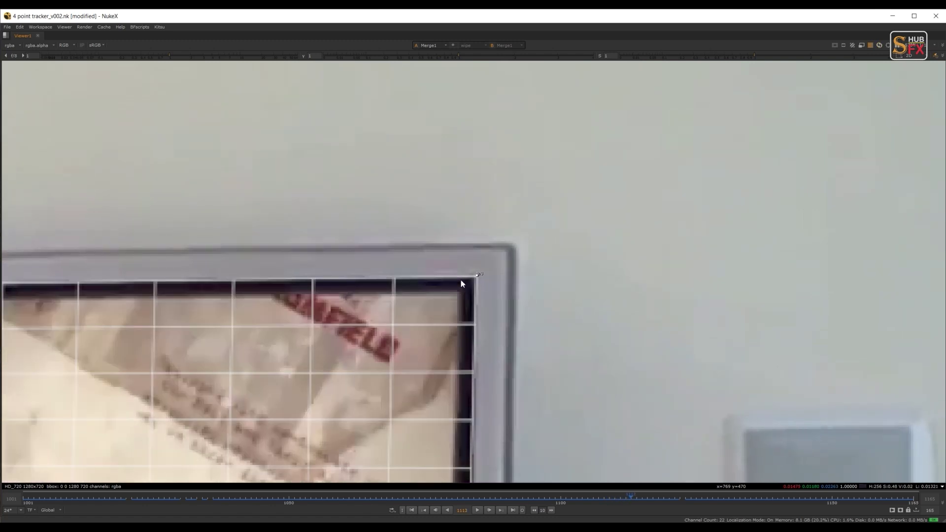
key("Right")
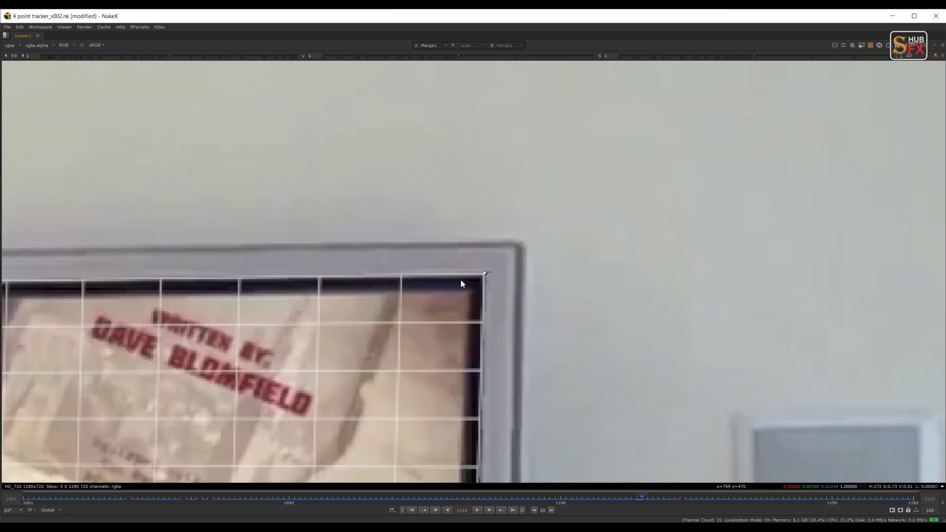
key("Right")
key("Right")
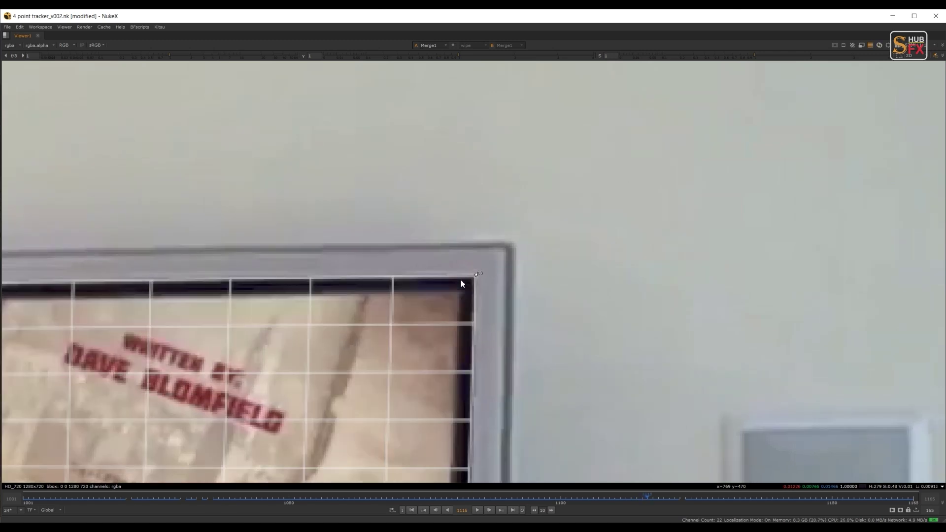
key("Right")
key("Right")
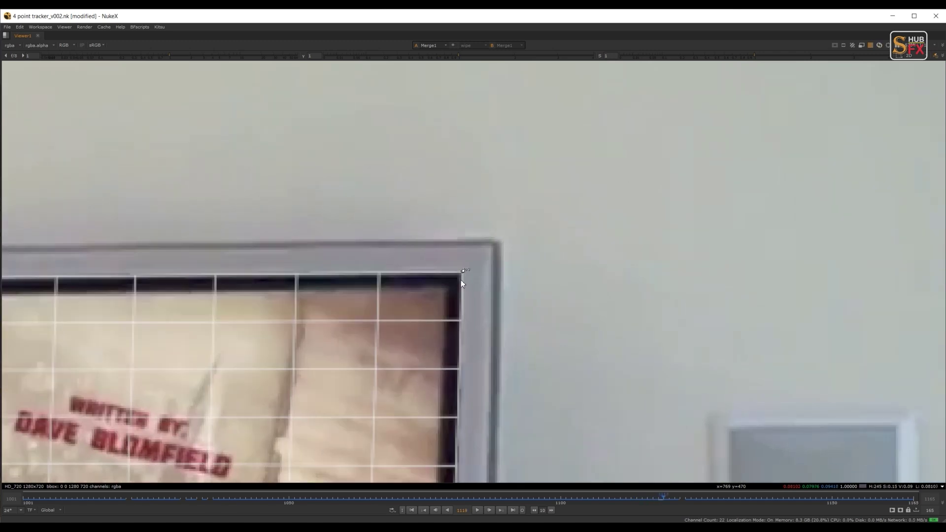
key("Right")
key("Right")
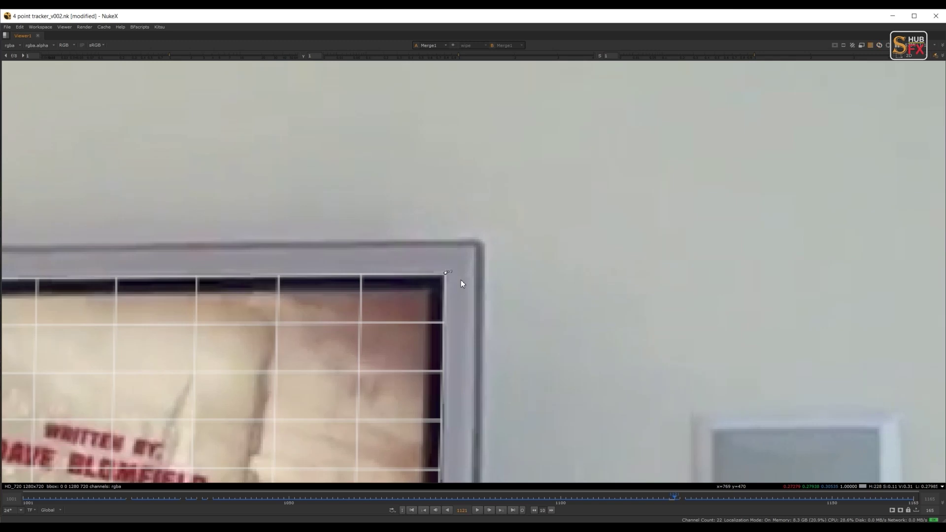
key("Right")
key("Right")
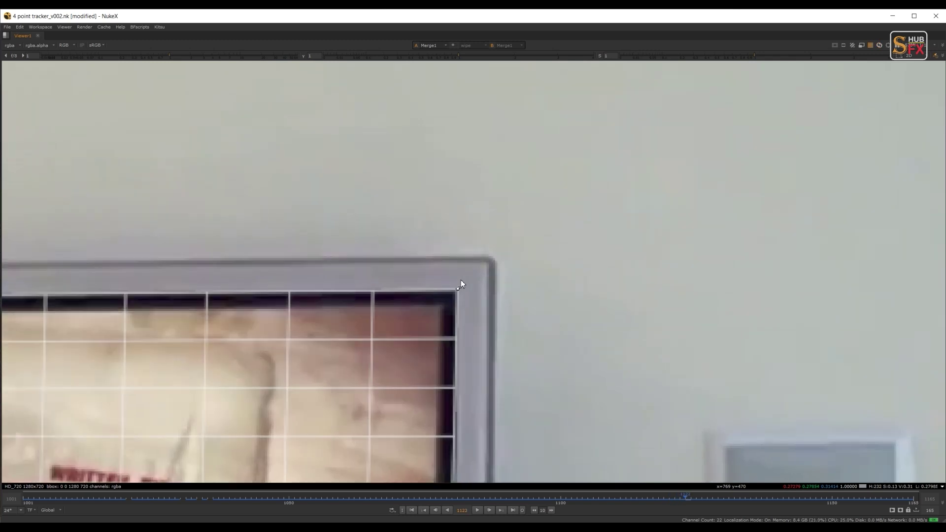
key("Right")
key("Right")
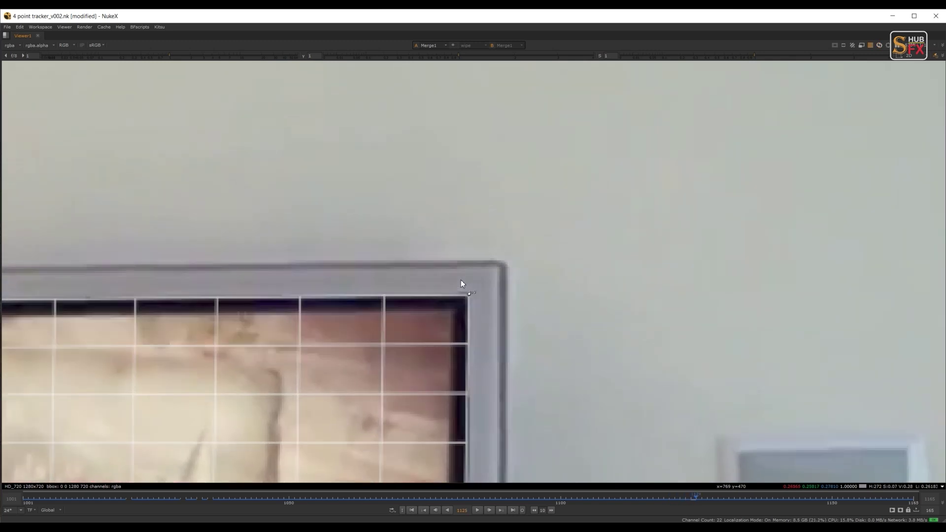
key("Right")
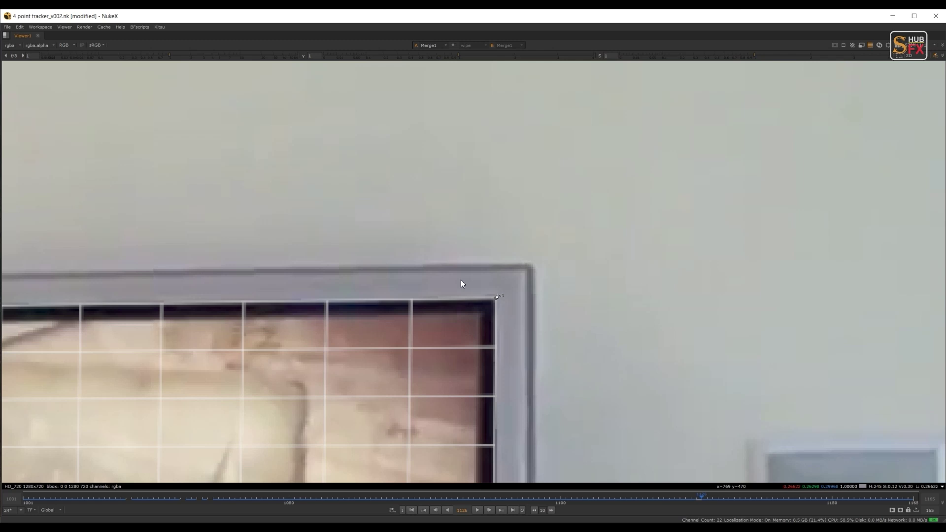
key("Right")
key("Right")
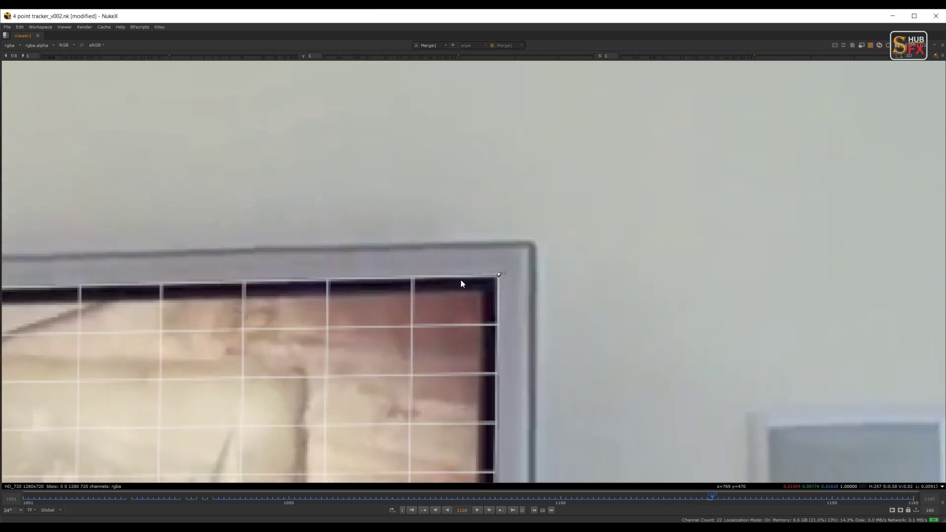
key("Right")
key("Right")
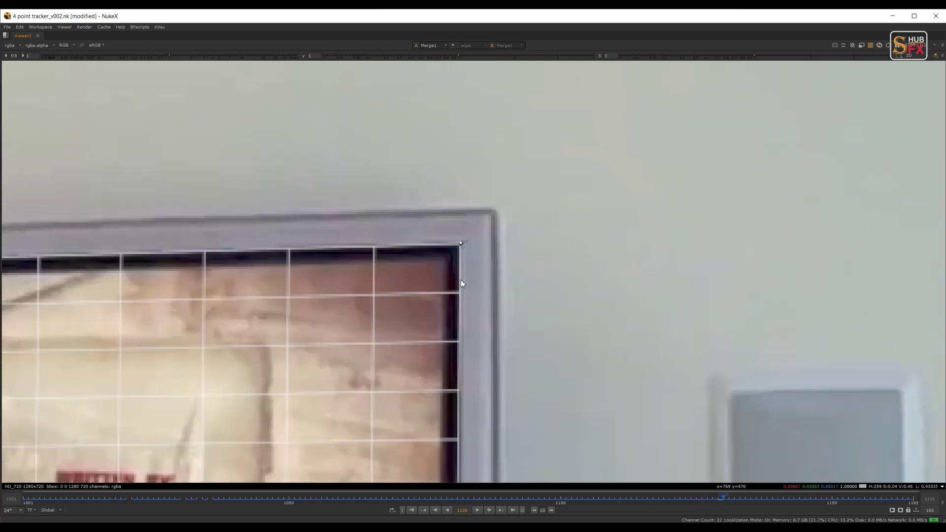
key("Right")
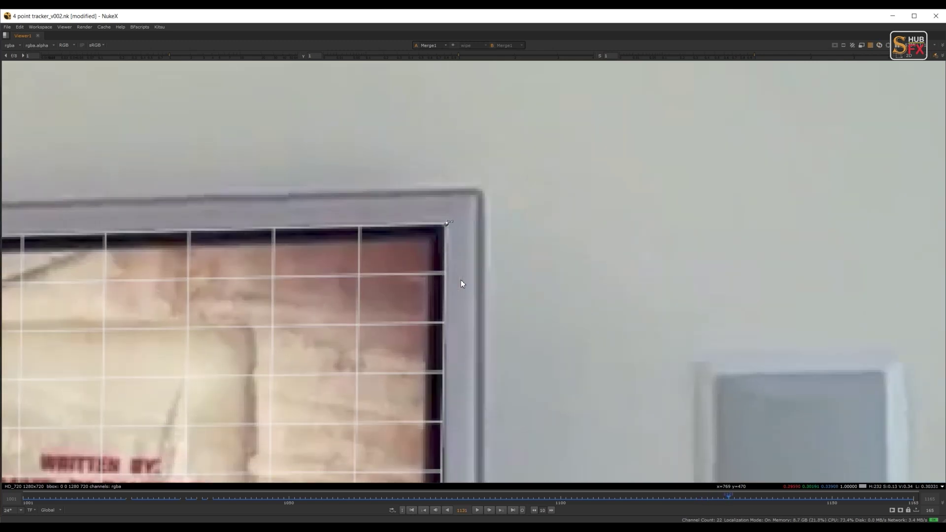
key("Right")
key("Right")
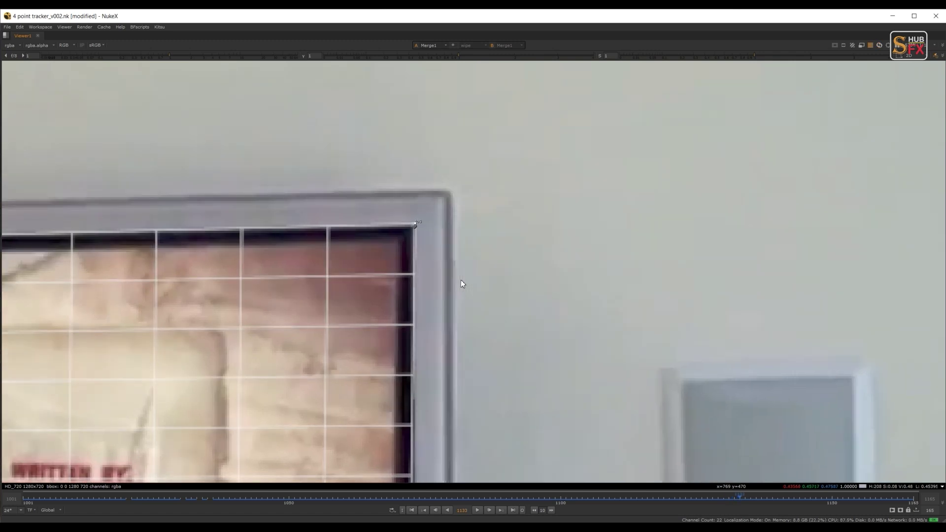
key("Right")
key("Right")
key("Right")
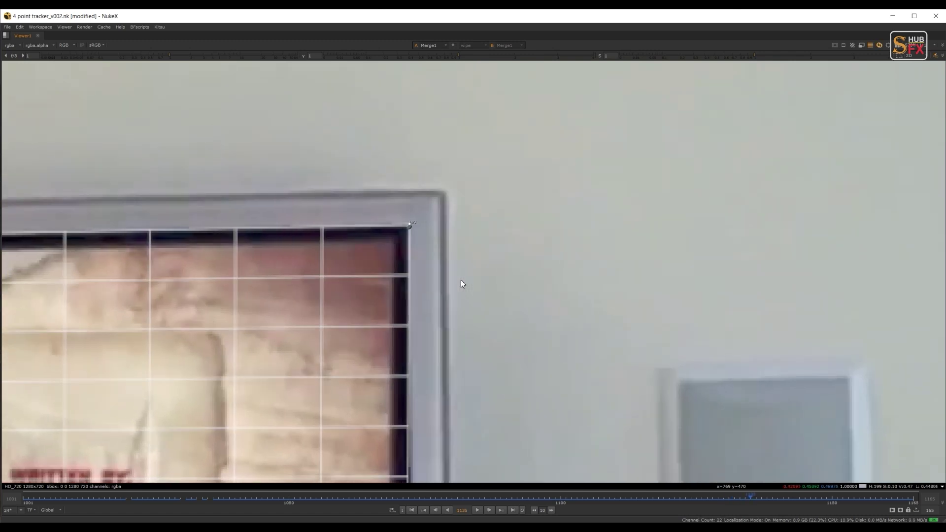
key("Right")
key("Right")
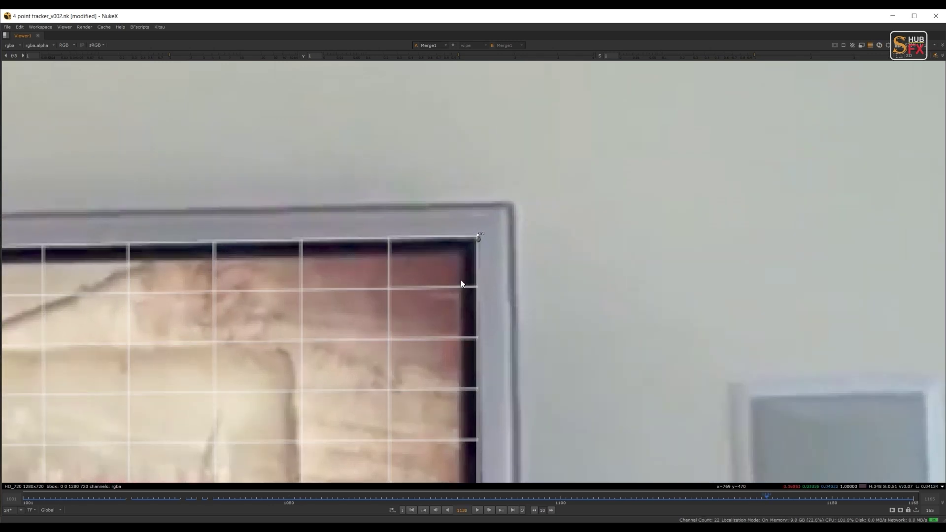
key("Right")
key("Right")
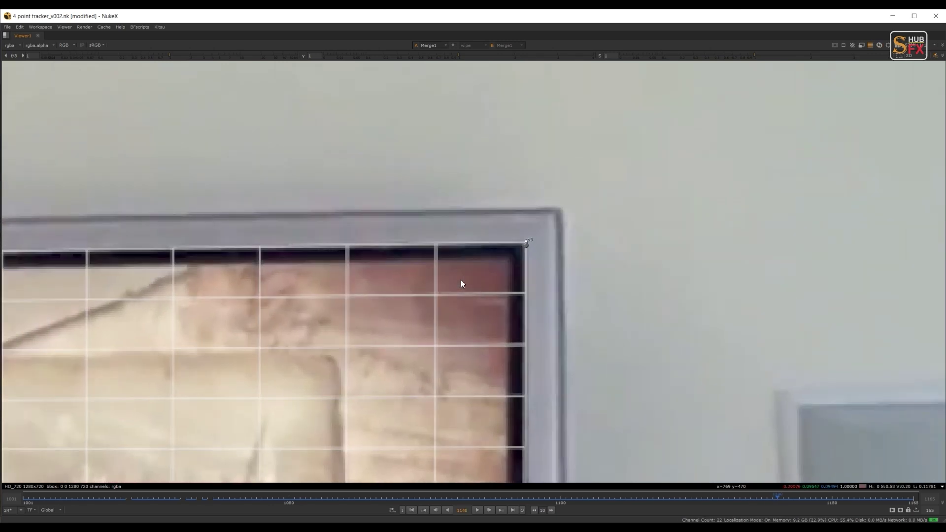
key("Right")
key("Right")
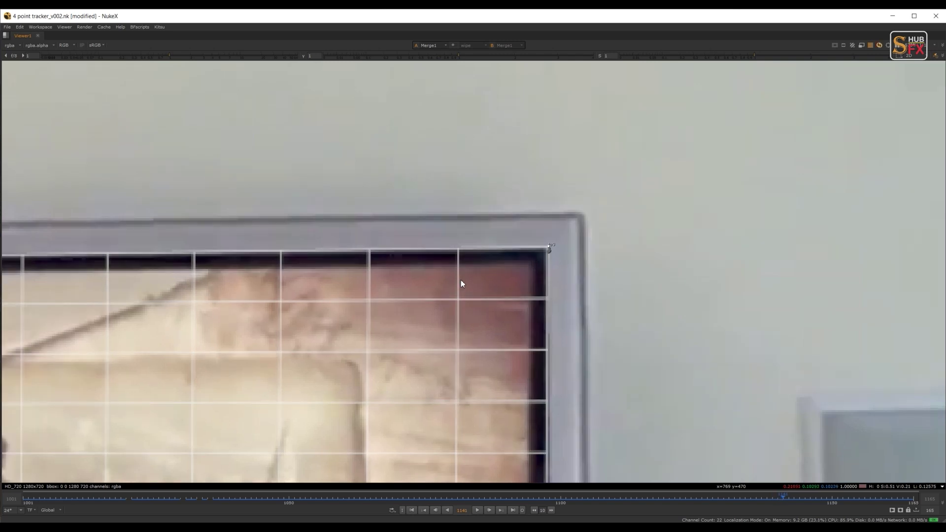
key("Right")
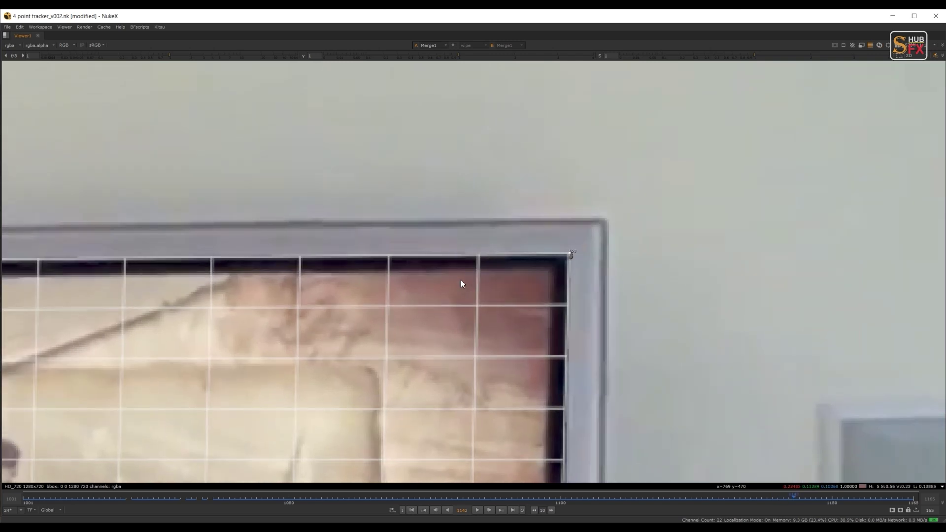
key("Right")
key("Right")
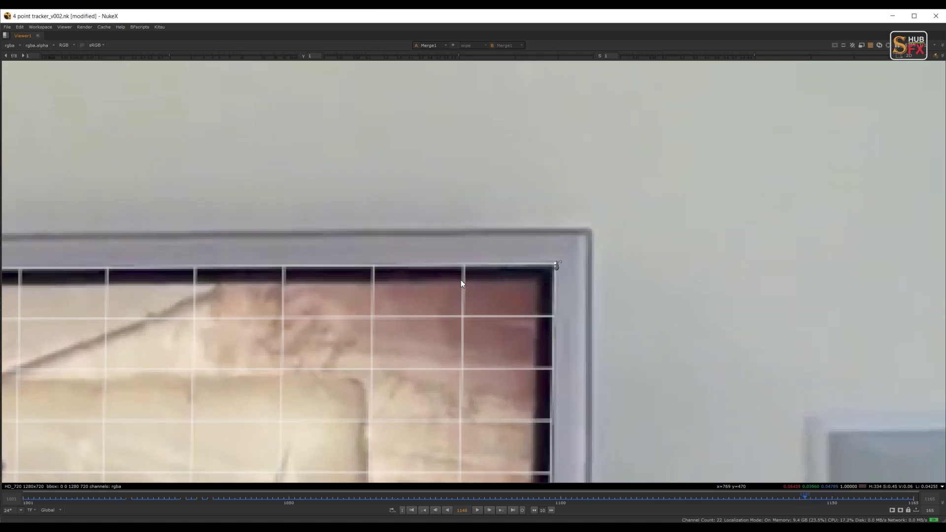
key("Right")
key("Right")
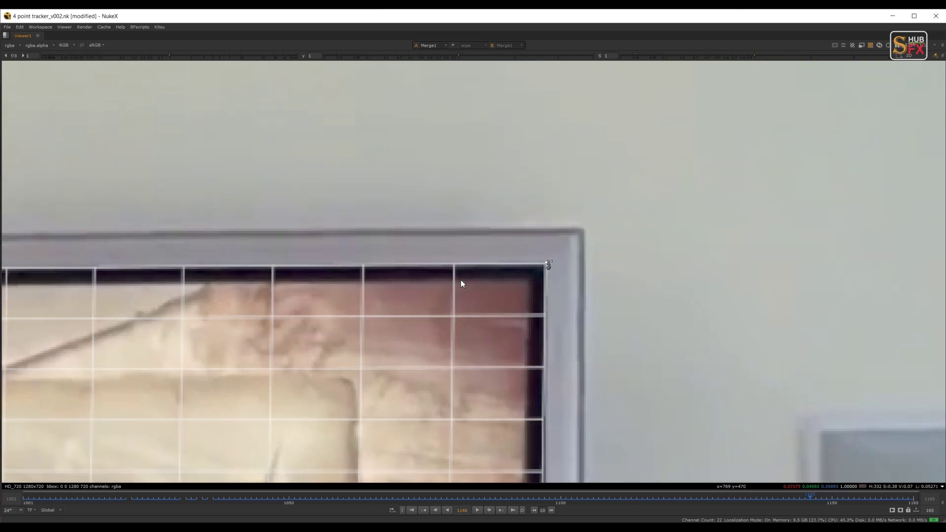
key("Right")
key("Right")
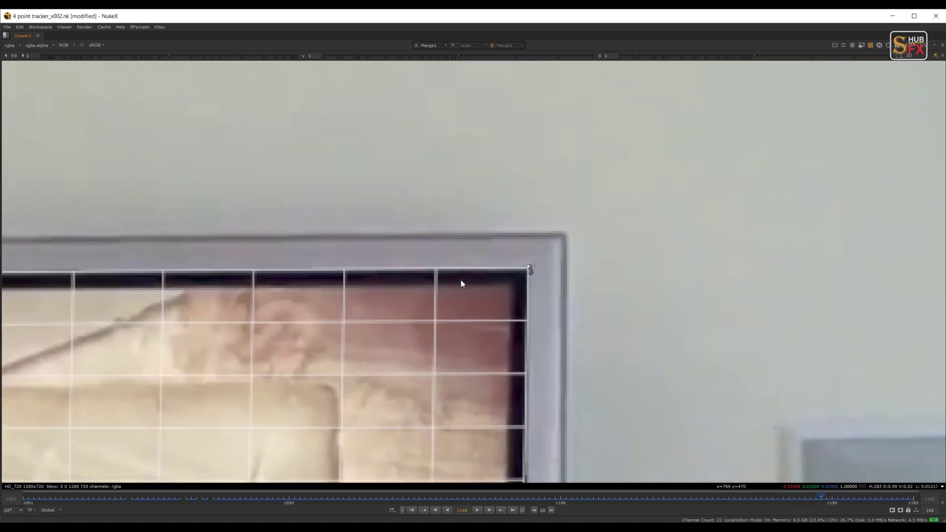
key("Right")
key("Right")
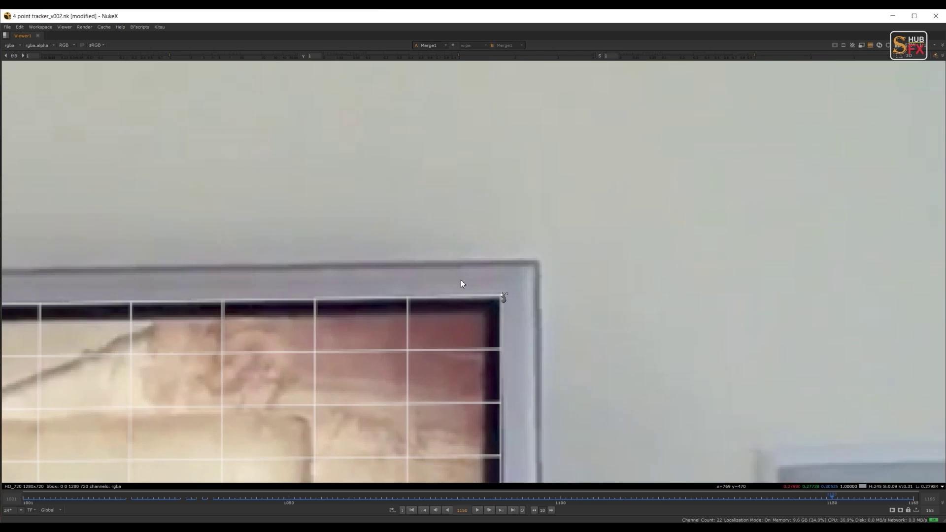
key("Right")
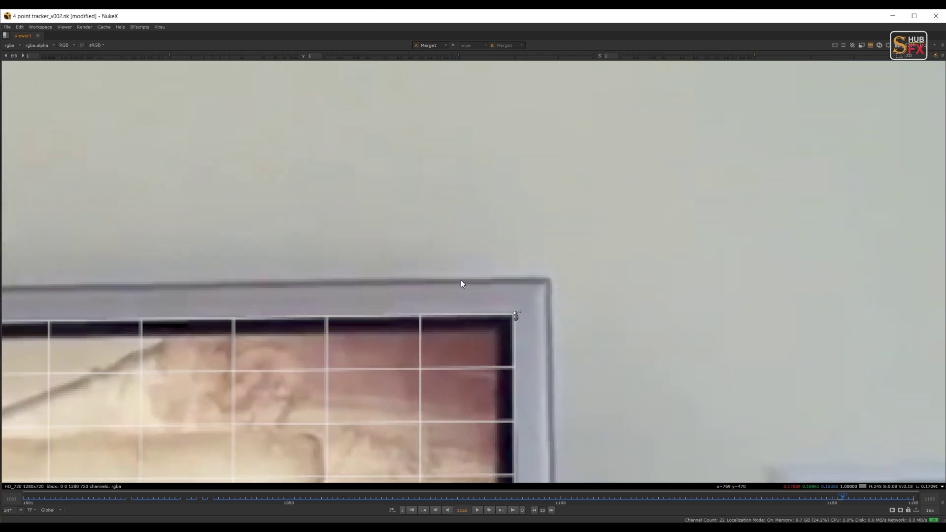
key("Right")
key("Right")
key("Right")
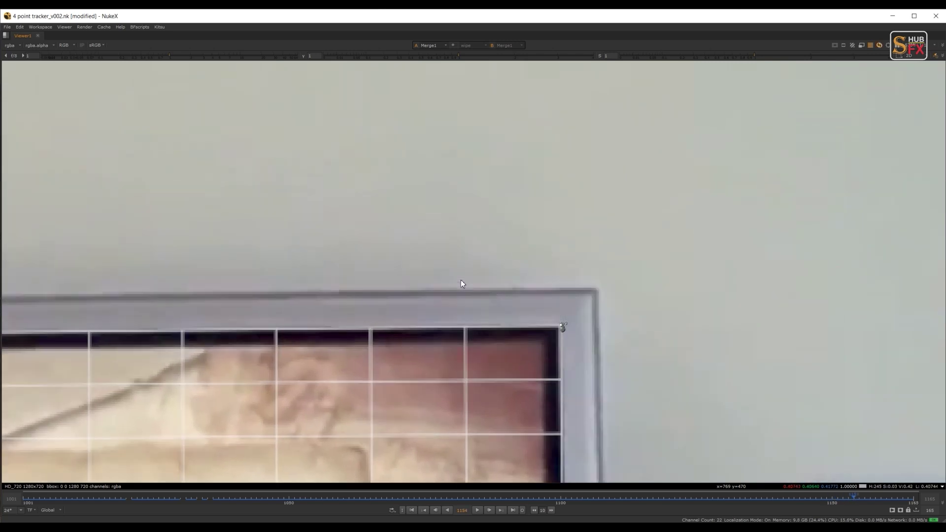
key("Right")
key("Right")
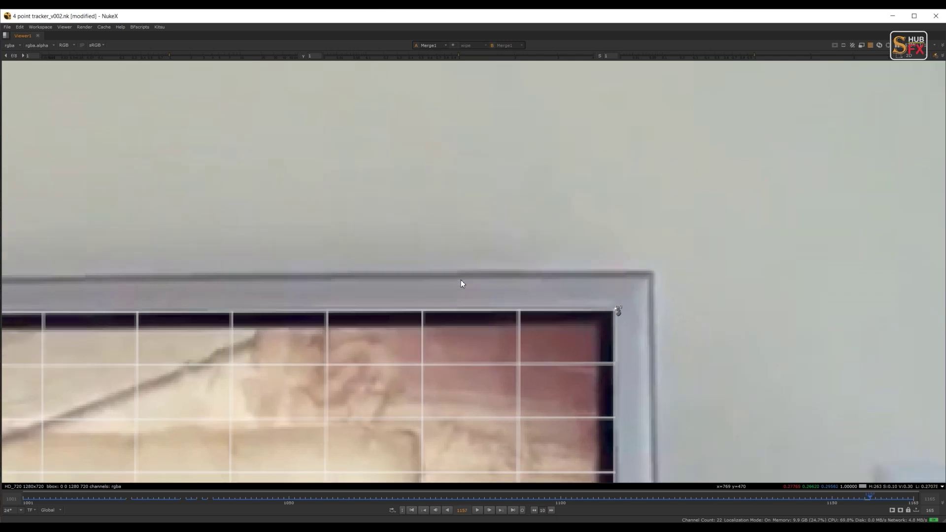
key("Right")
key("Right")
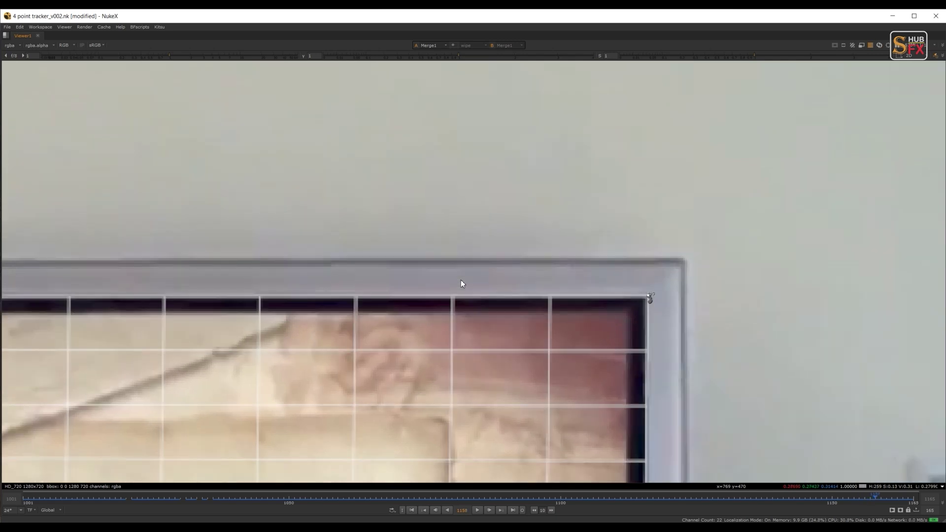
key("Right")
key("Right")
key("Right")
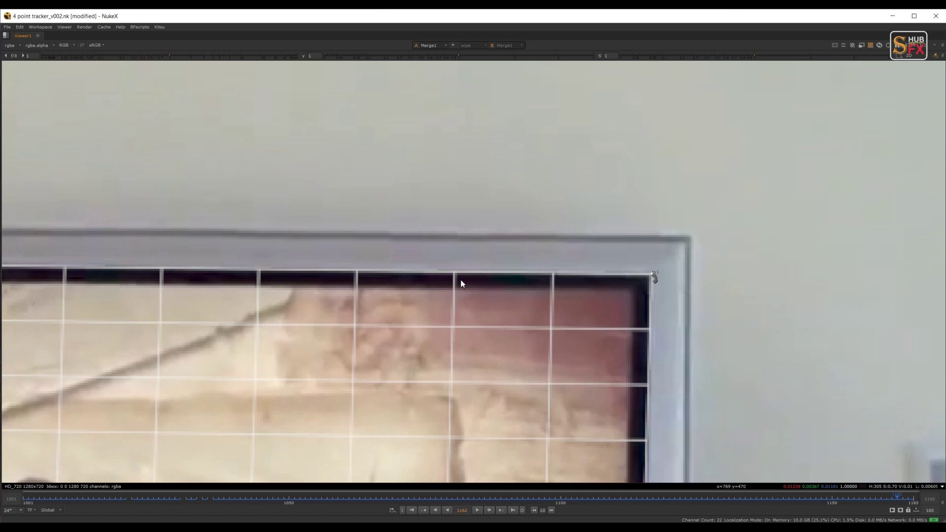
key("Right")
key("Right")
key("Right")
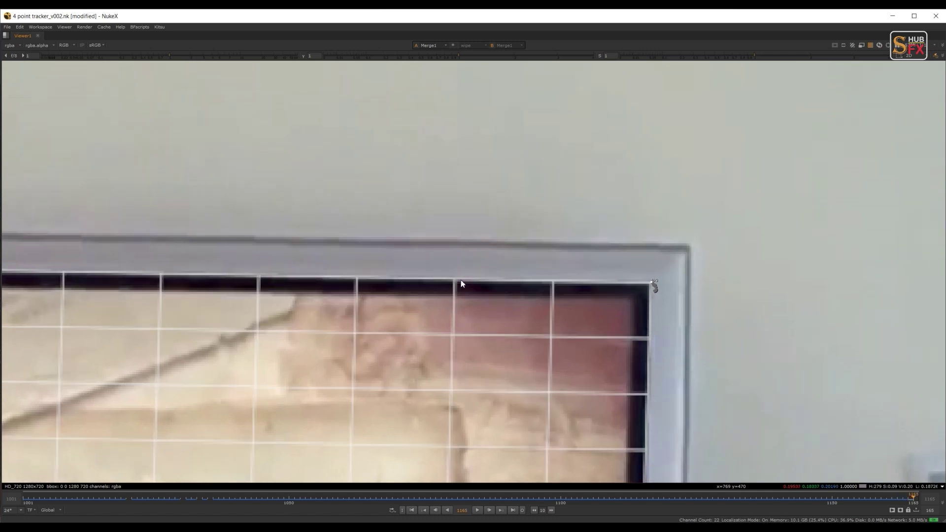
- Return to the first to3 keyframe at frame 1089 and view the grid's upper edge on the TV in the enlarged viewer
scroll(463, 283, "down", 4)
key("space")
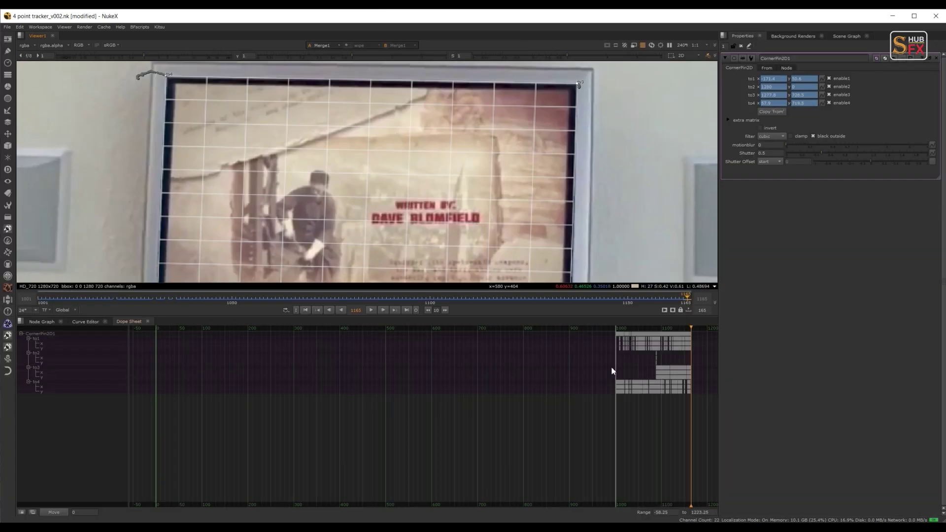
left_click(657, 330)
key("space")
scroll(456, 270, "up", 3)
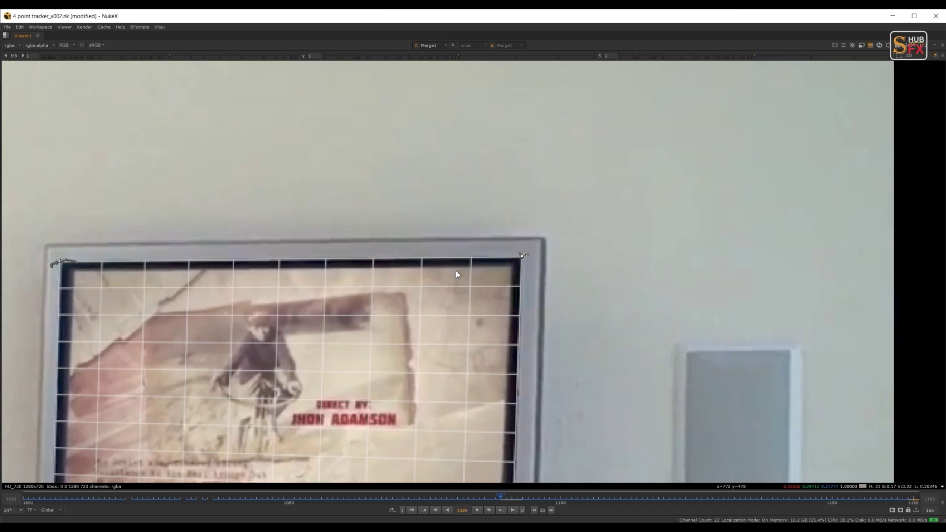
- Check the grid's upper-right corner against the TV frame, frame by frame backward from 1089 to 1084
key("Left")
key("Left")
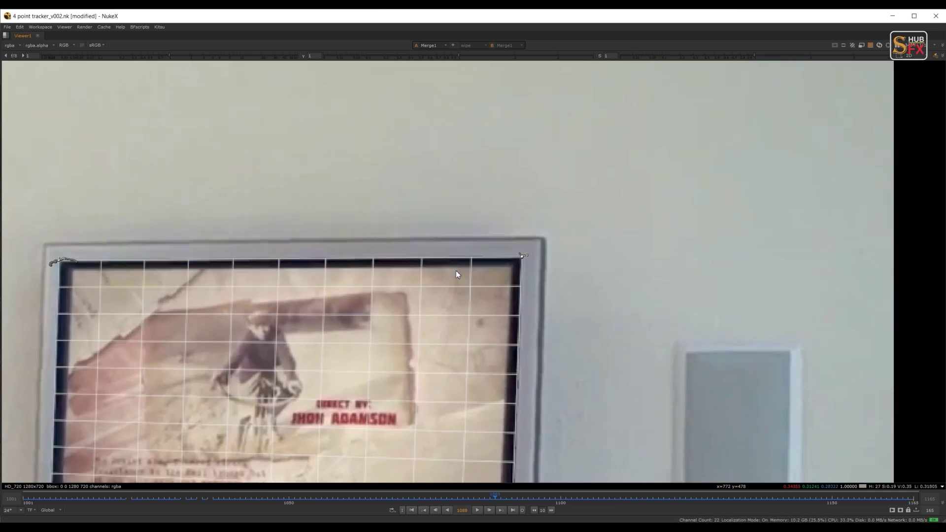
key("Left")
key("Left")
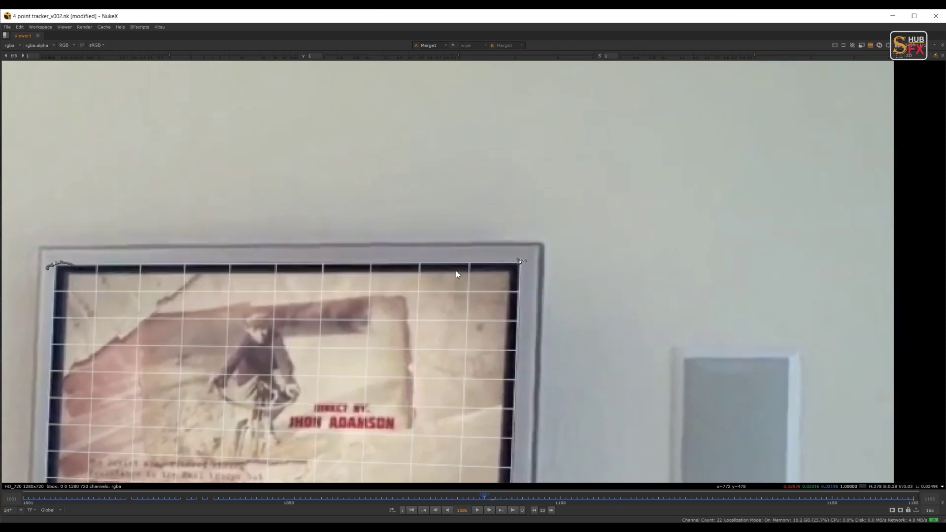
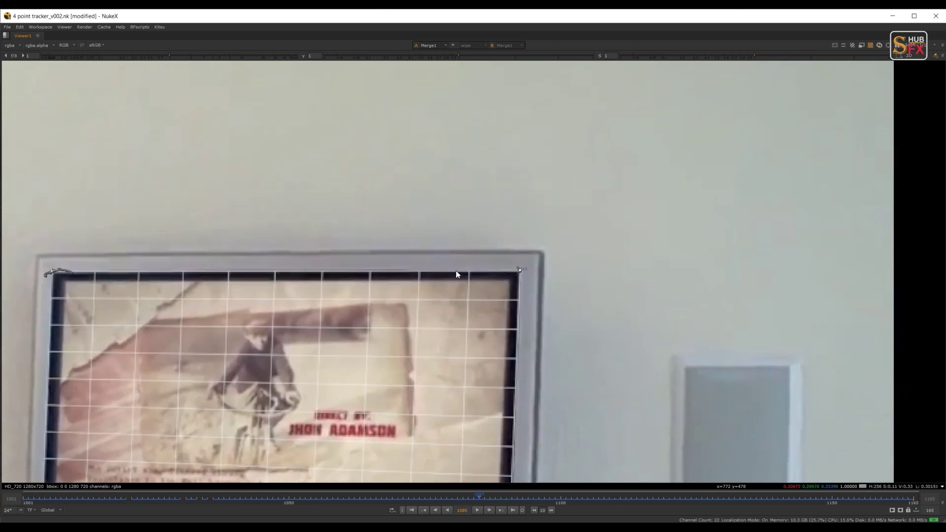
key("Left")
scroll(495, 281, "up", 2)
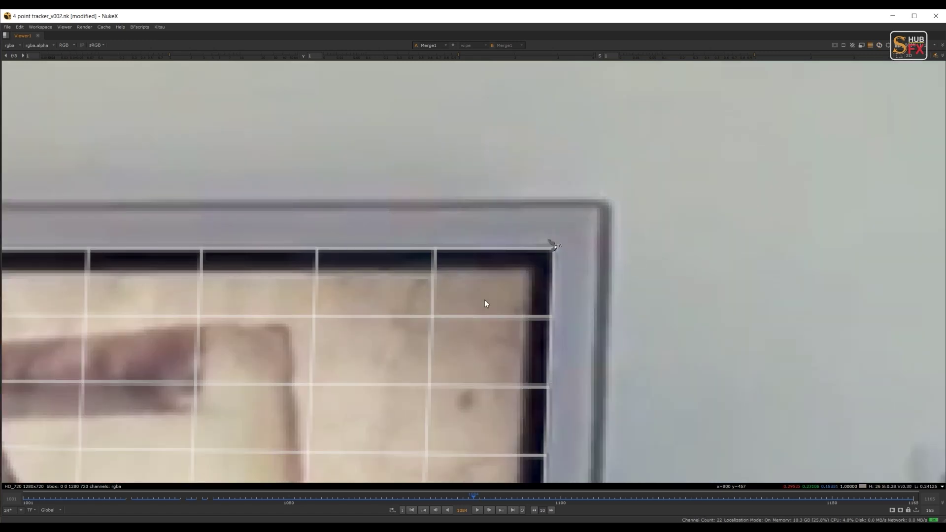
- Check the grid's upper-right corner against the TV frame in close-up, going backward from frame 1084 to 1017
key("Left")
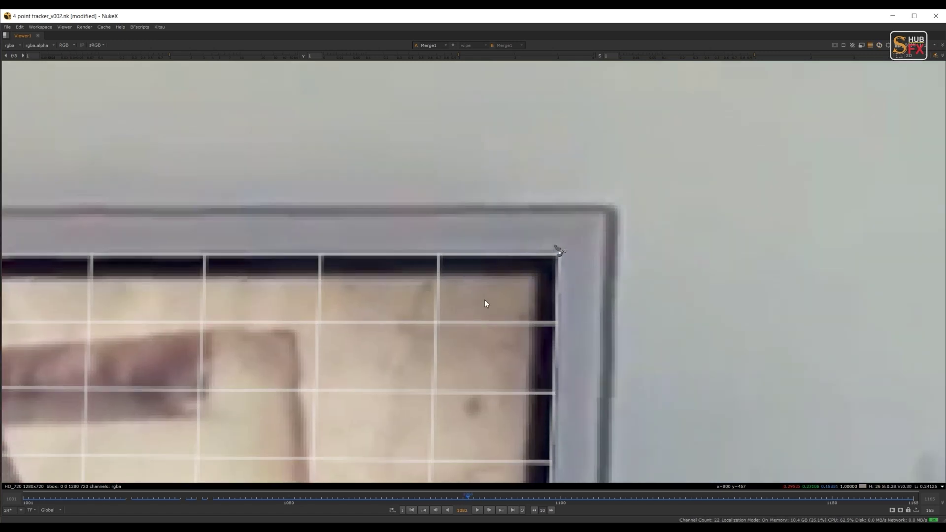
key("Left")
key("Left")
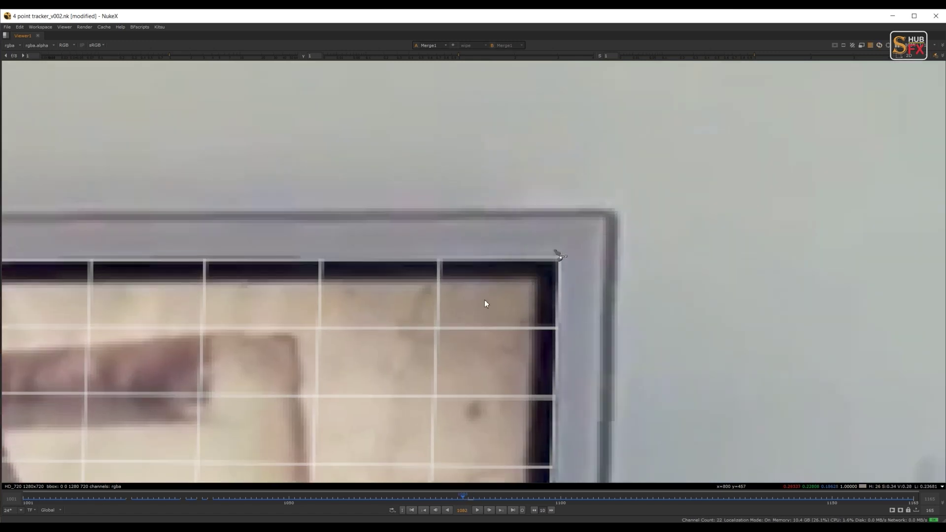
key("Left")
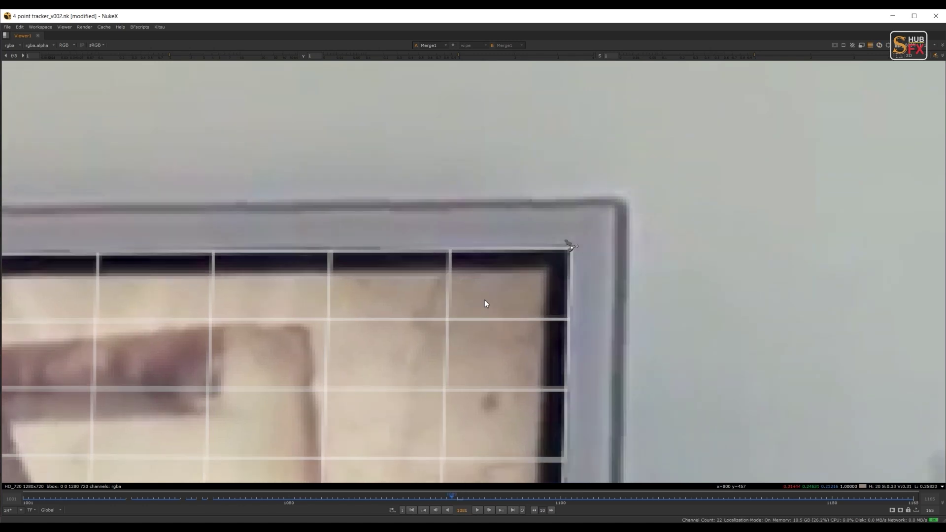
key("Left")
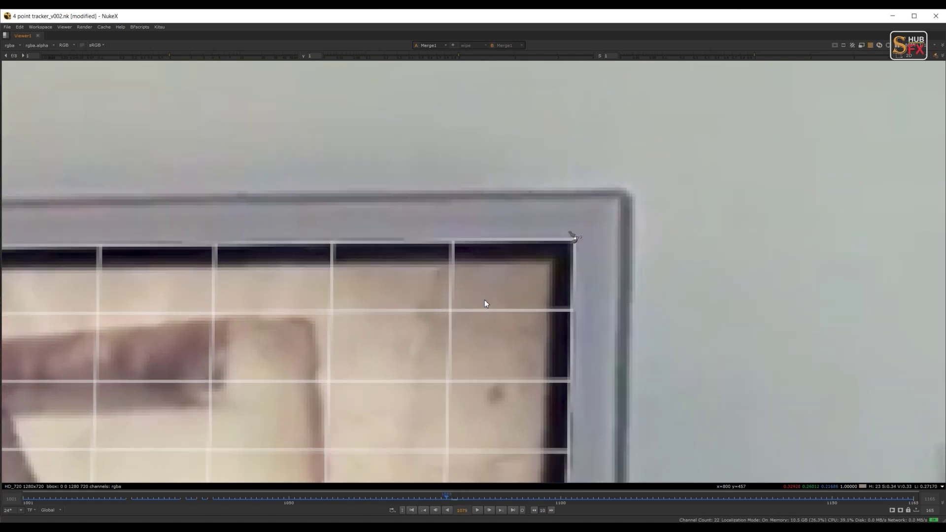
key("Left")
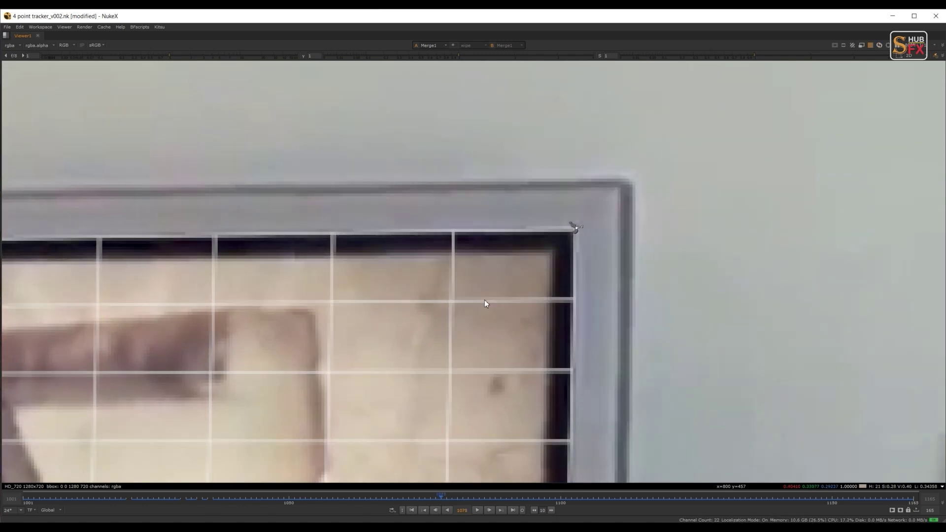
key("Left")
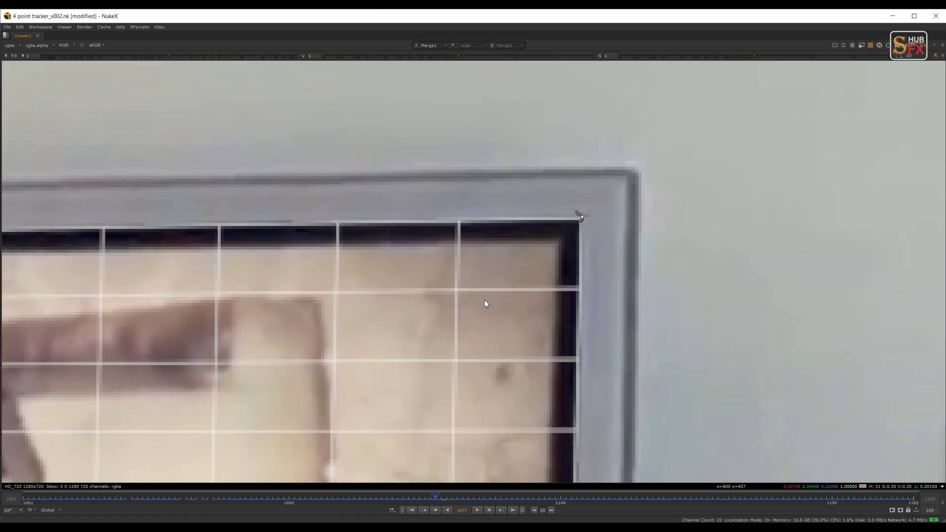
key("Left")
key("Left")
key("Left")
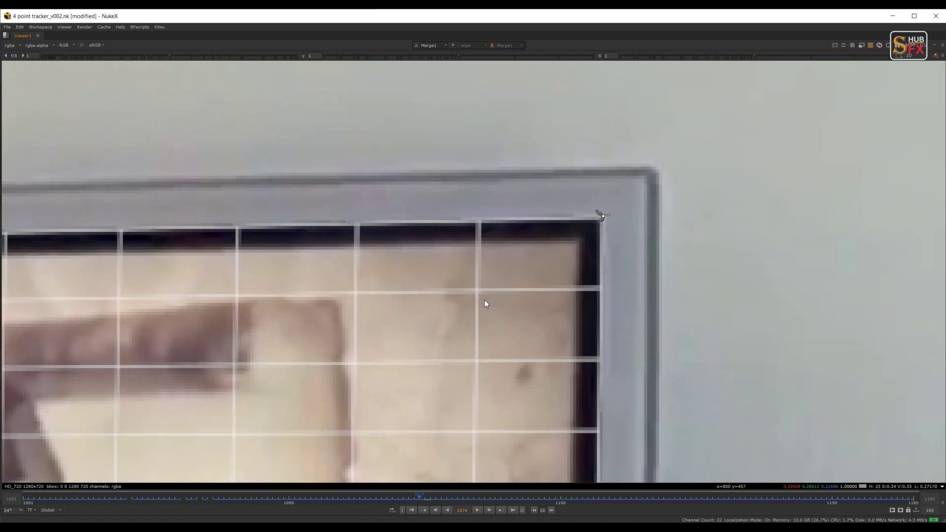
key("Left")
key("Left")
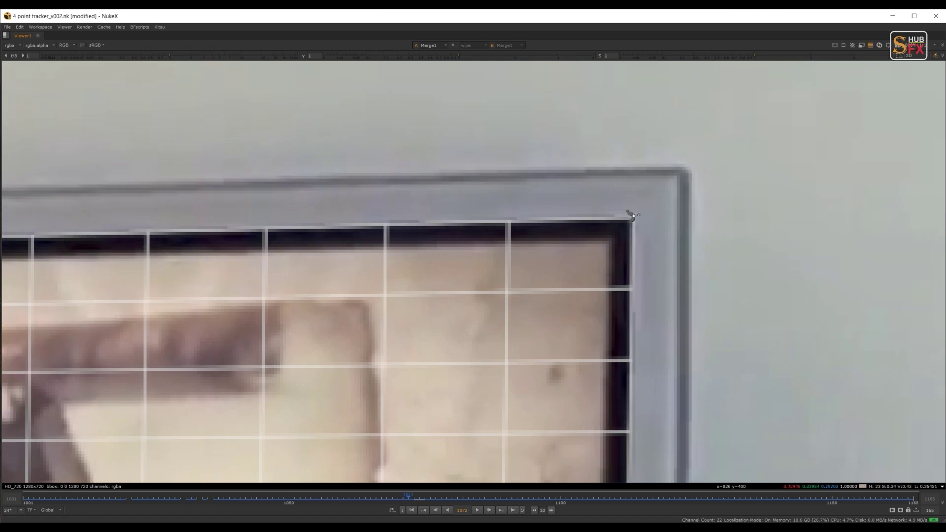
key("Left")
key("Left")
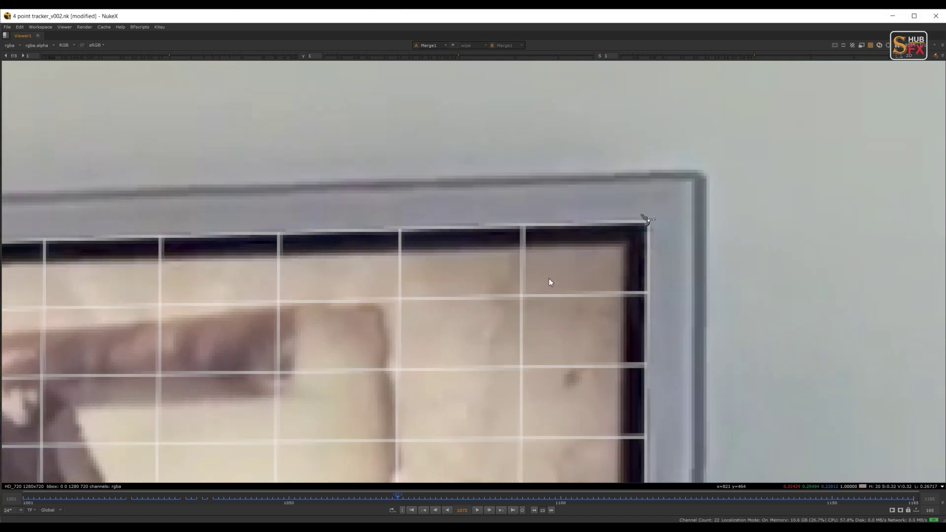
key("Left")
key("Left")
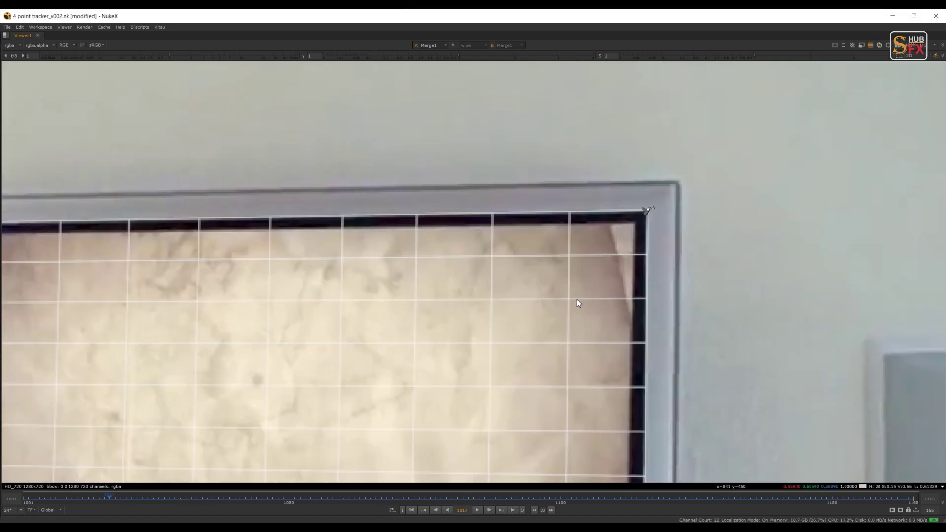
- Check the grid's upper-right corner against the TV frame, frame by frame backward from 1017 to 1005
key("Left")
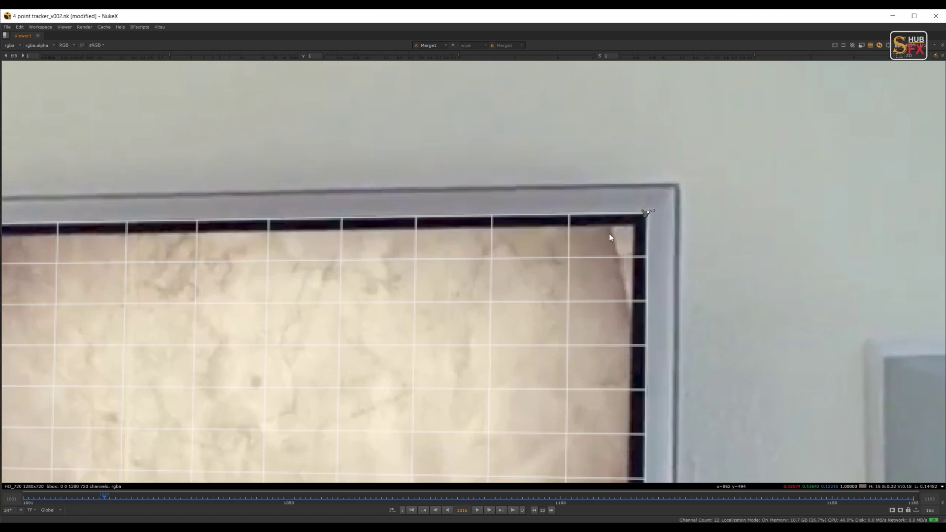
key("Left")
key("Left")
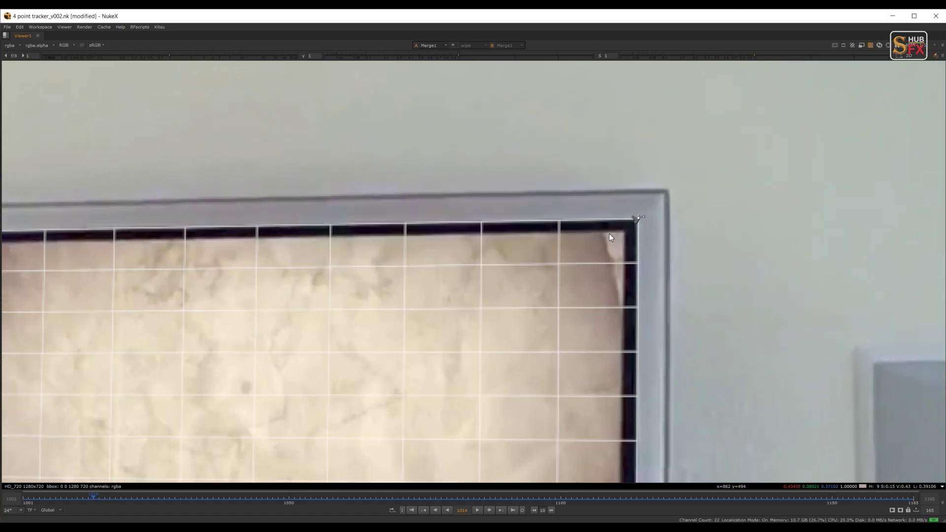
key("Left")
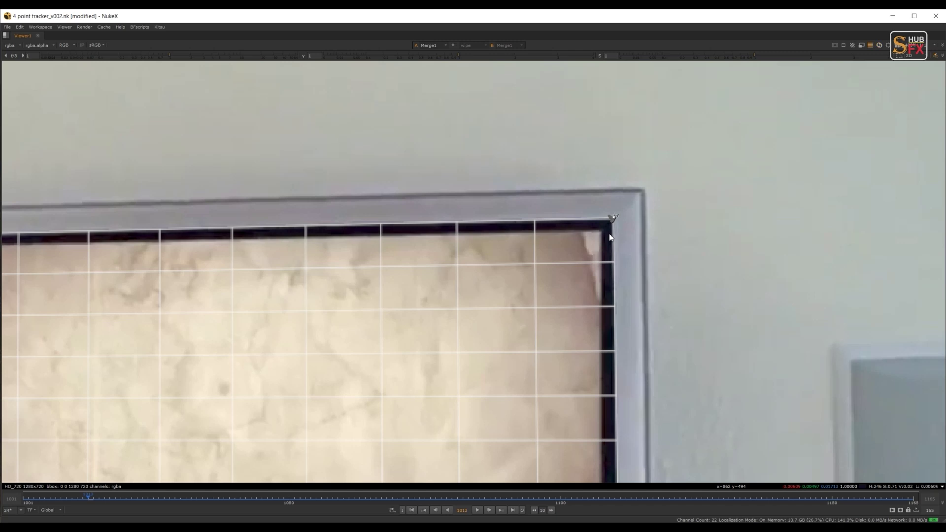
key("Left")
key("Left")
key("Left")
key("Left")
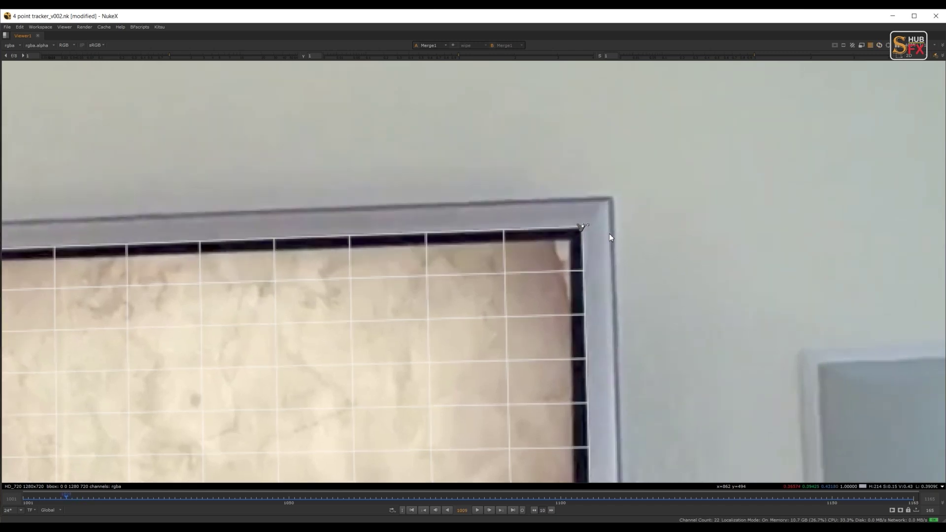
key("Left")
key("Left")
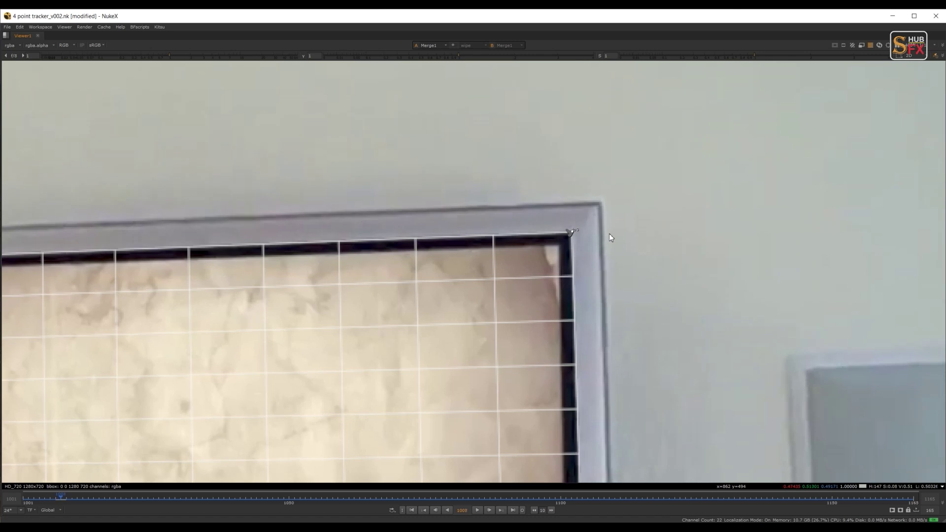
key("Left")
key("Left")
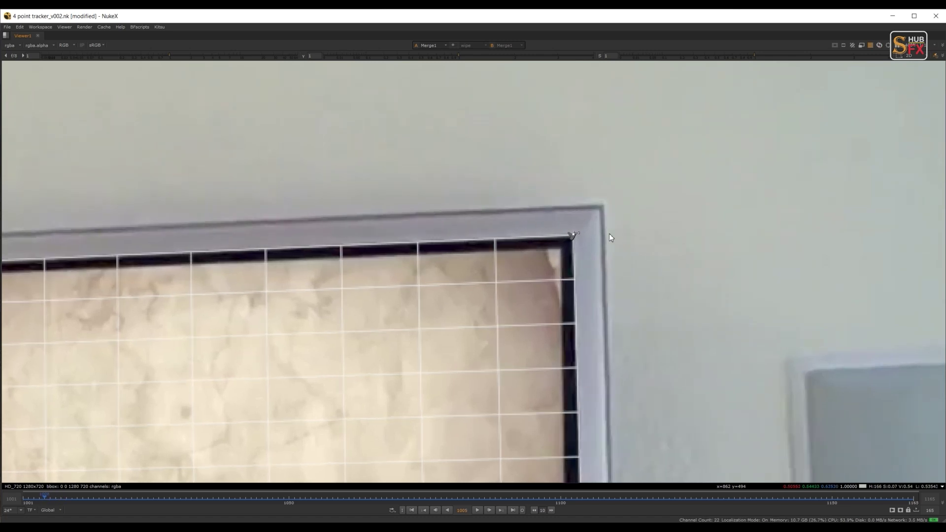
- Recheck the grid's upper-right corner a few frames after 1005, and continue the check back to the first frame, 1001
key("Right")
key("Right")
key("Right")
key("Left")
key("Left")
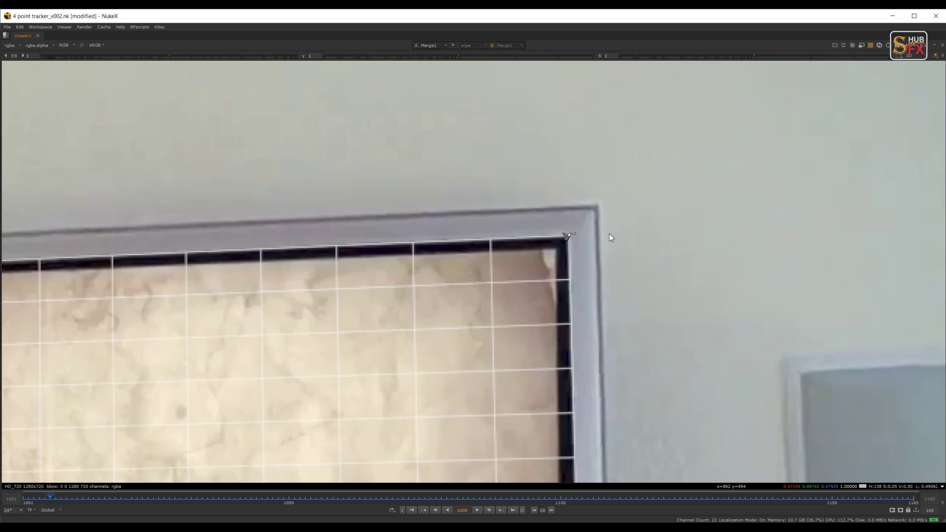
key("Left")
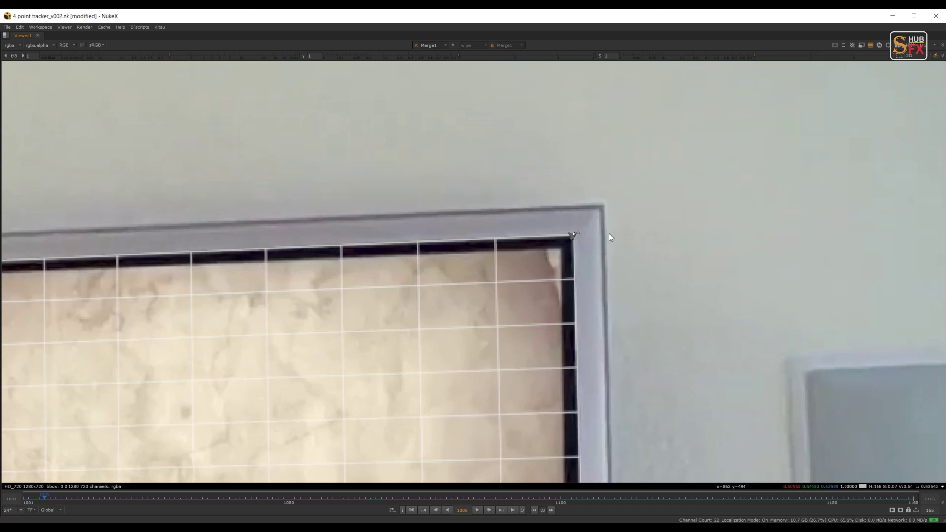
key("Left")
key("Left")
key("Left")
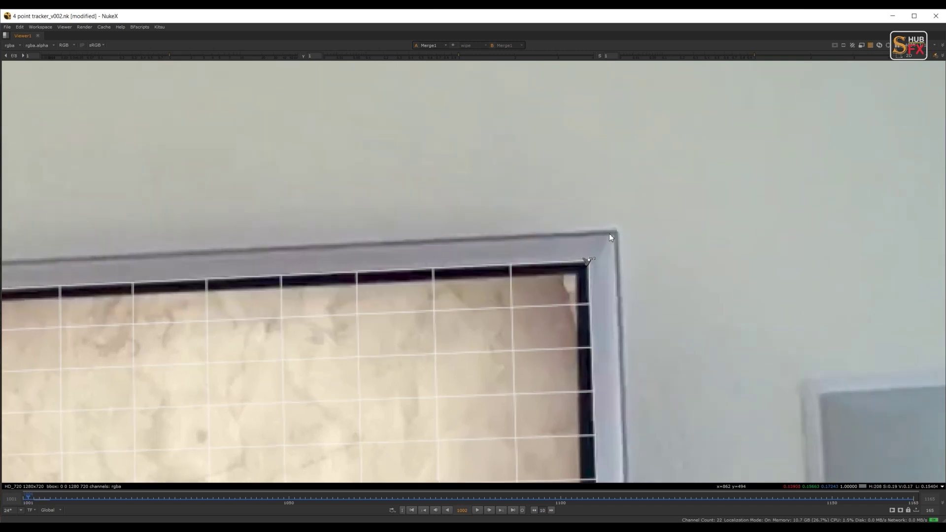
key("Left")
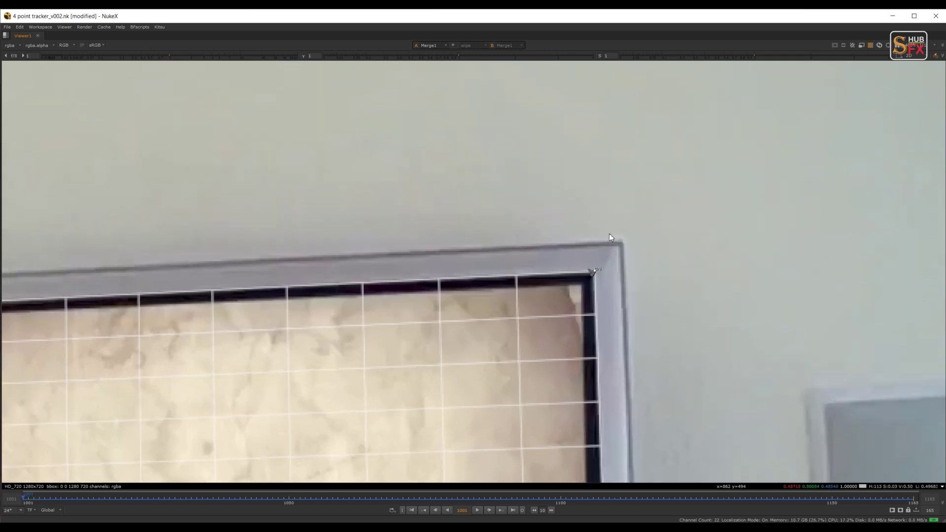
scroll(602, 261, "down", 4)
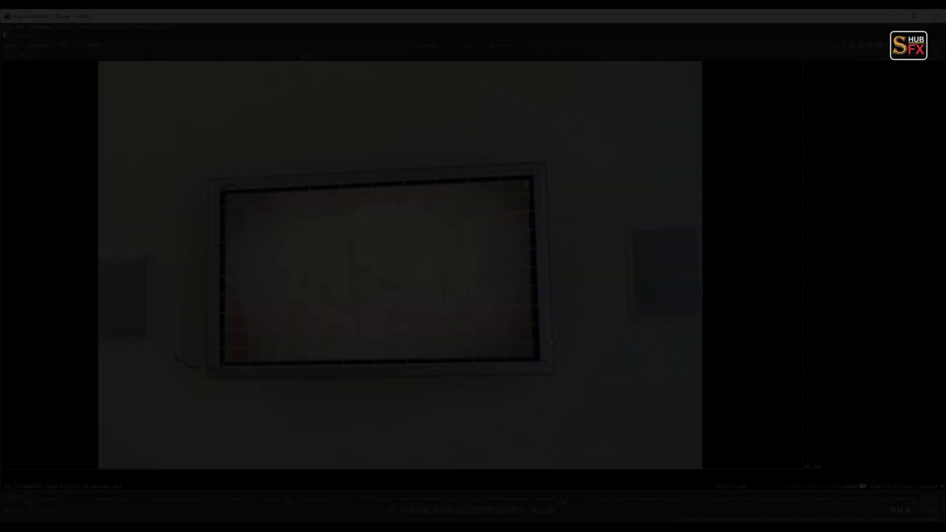
- Nudge the grid's lower-right corner slightly right and down at frame 1089 to fit the TV frame's inner corner
scroll(557, 362, "up", 3)
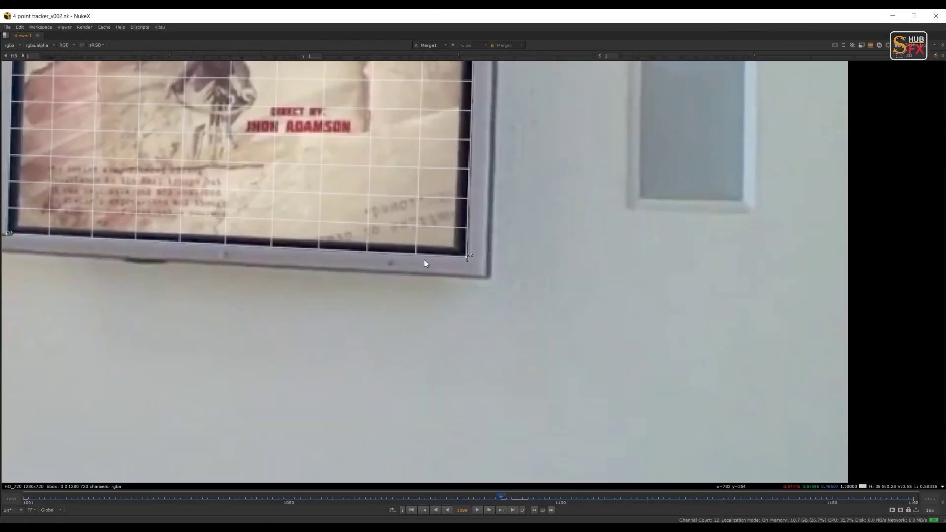
key("Left")
key("Left")
key("Left")
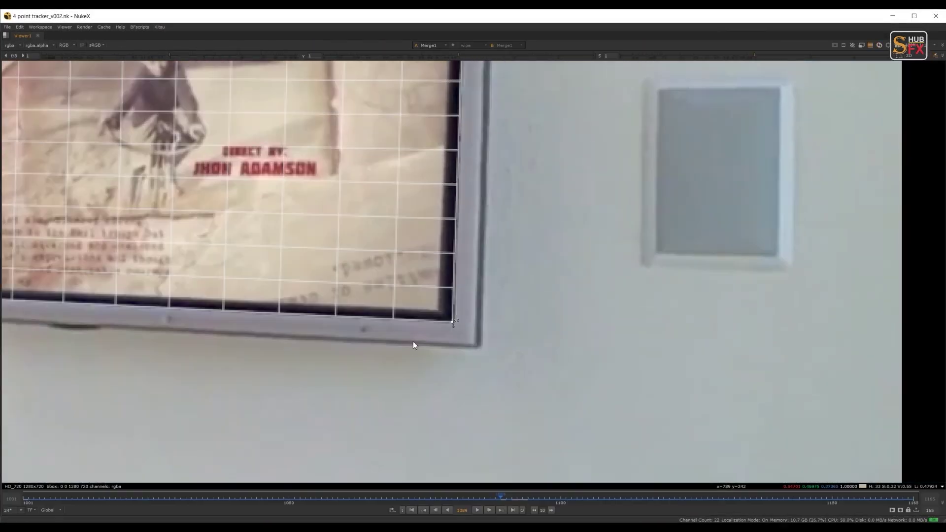
key("KP_6")
key("KP_6")
key("KP_6")
key("KP_6")
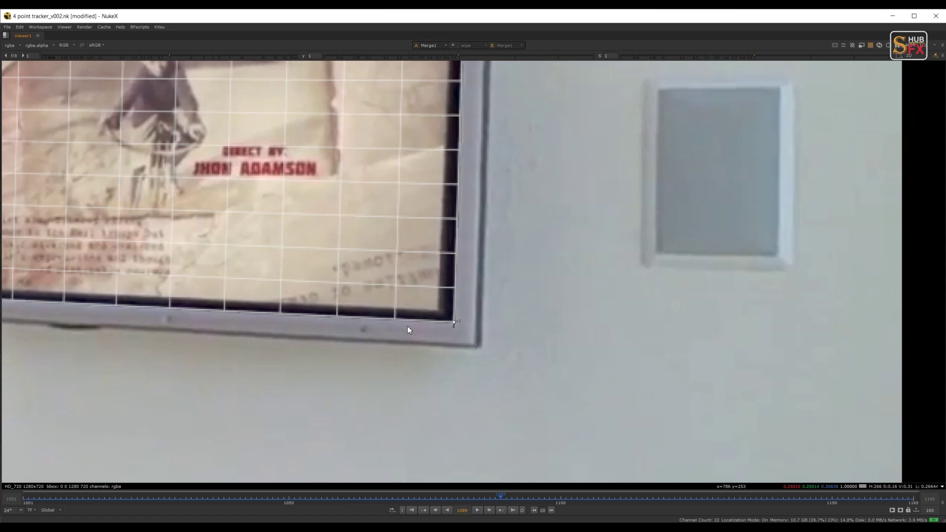
key("KP_2")
key("KP_2")
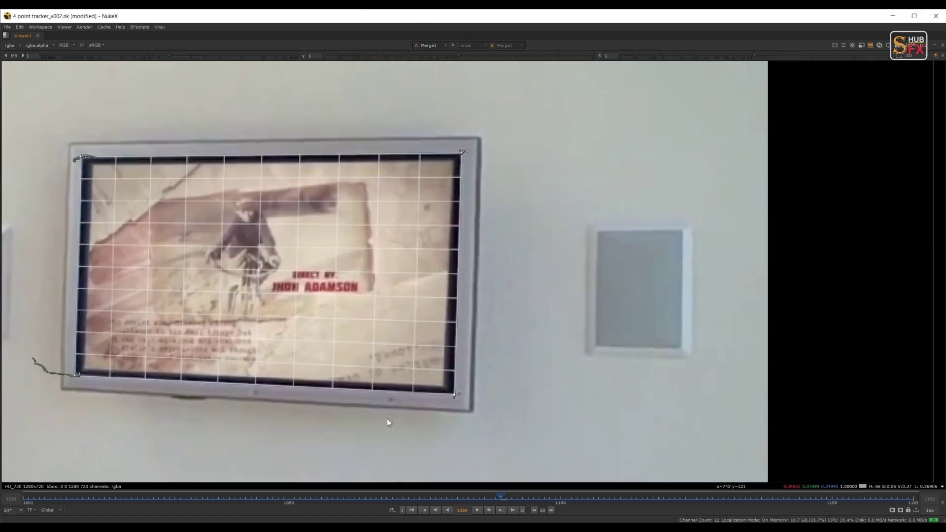
scroll(447, 351, "up", 1)
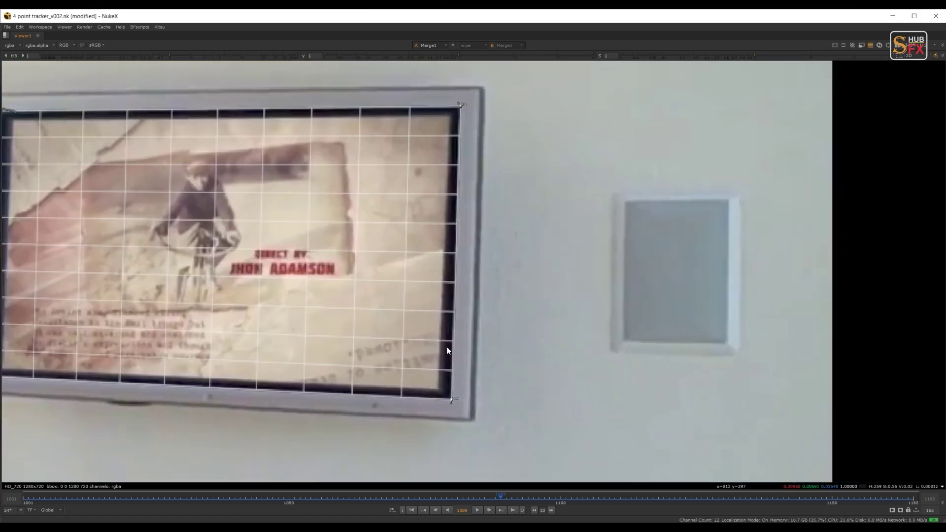
- Check the grid's lower-right corner against the TV frame, frame by frame backward from 1089 to 1079
key("Left")
key("Left")
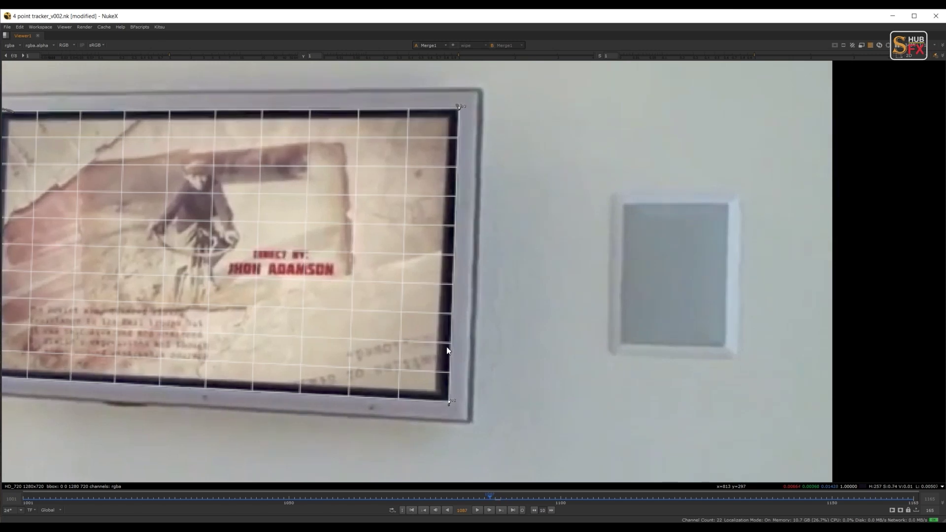
key("Left")
key("Left")
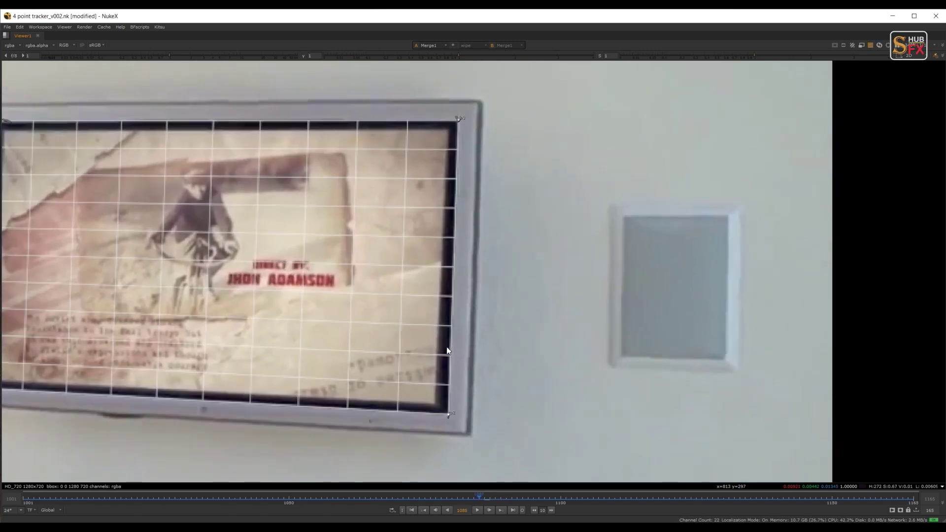
key("Left")
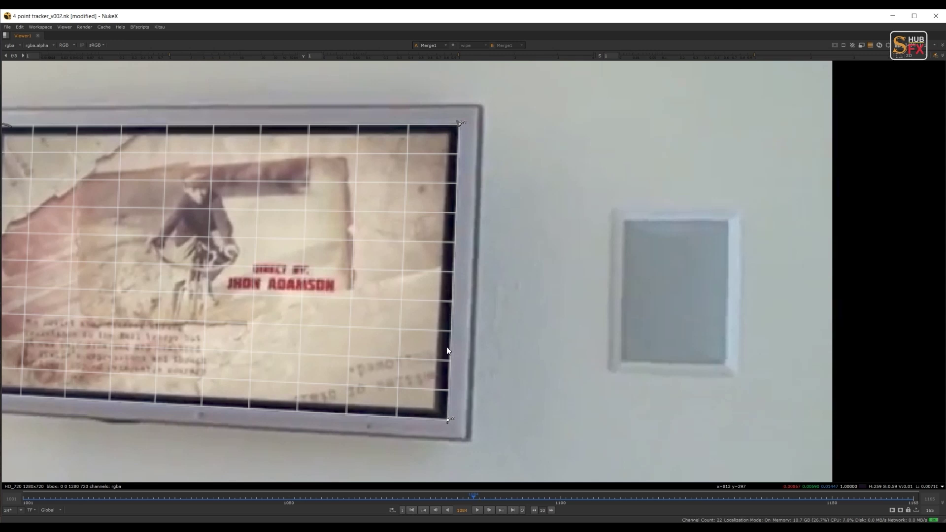
key("Left")
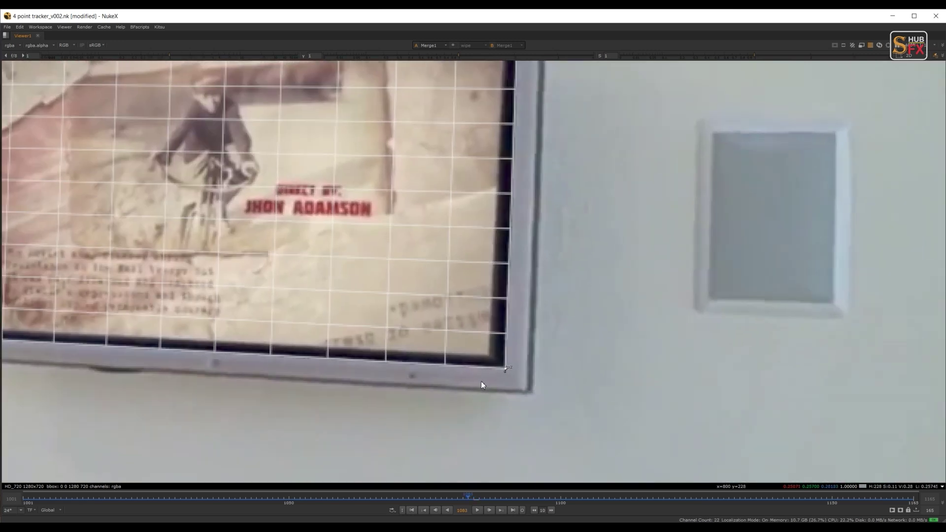
key("Left")
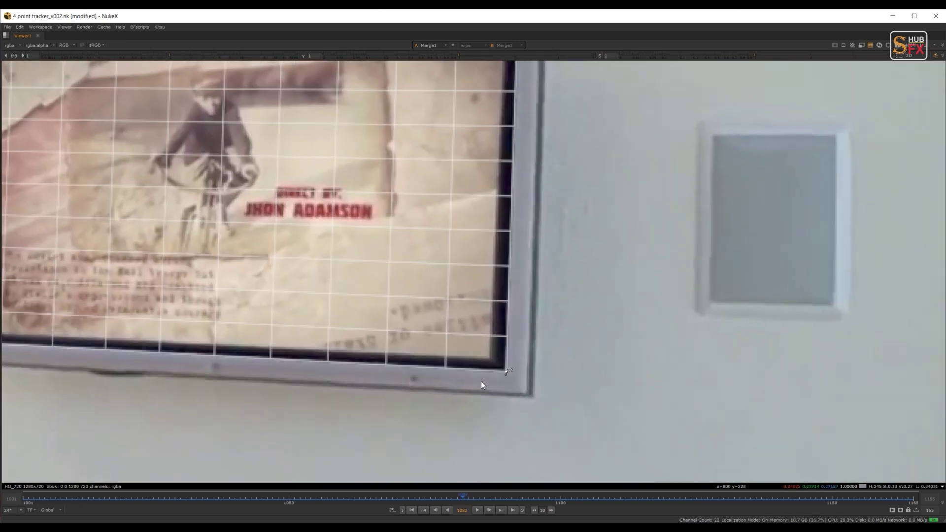
key("Left")
key("Left")
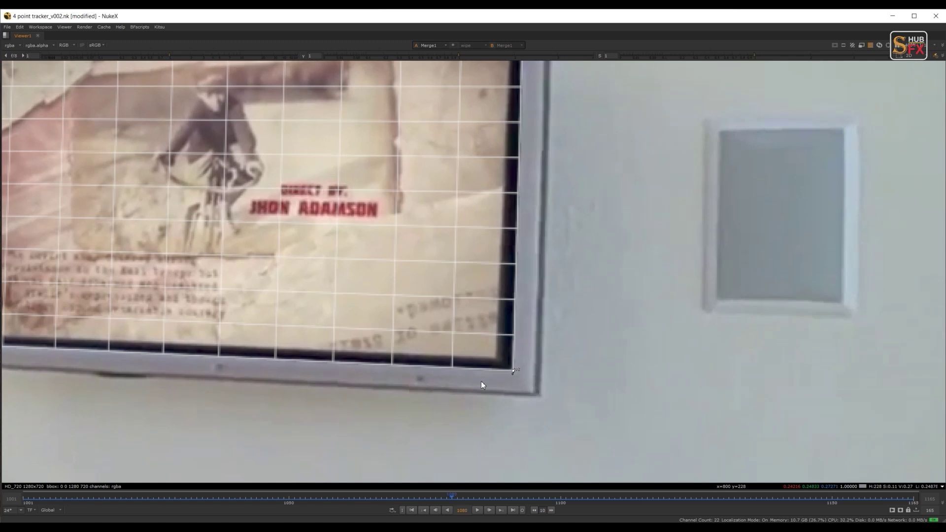
key("Left")
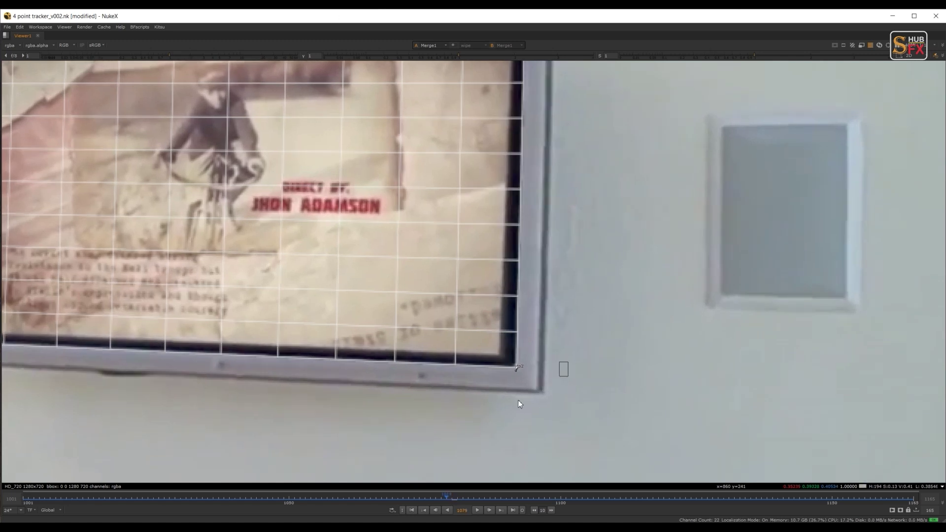
- Continue checking the grid's lower-right corner against the TV frame in close-up, going backward from frame 1079 to 1050
key("Left")
key("Left")
key("Left")
key("Left")
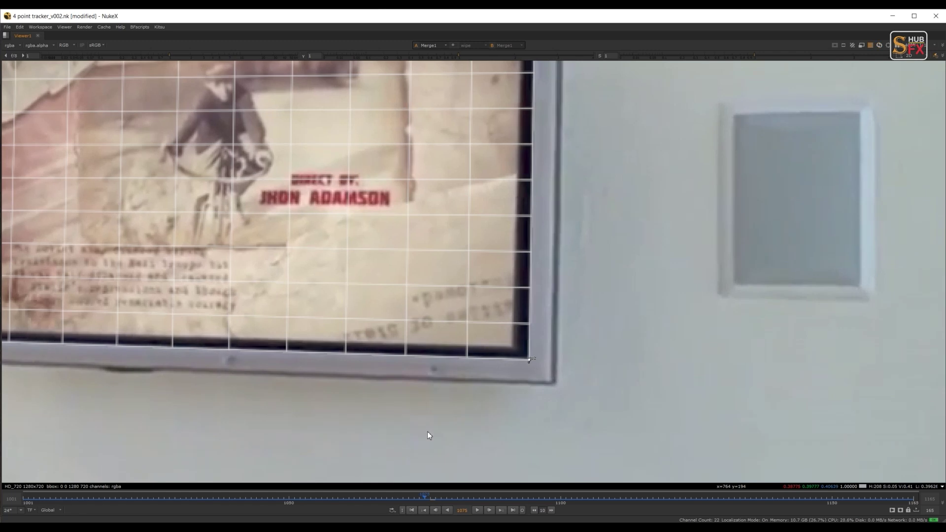
key("Left")
key("Left")
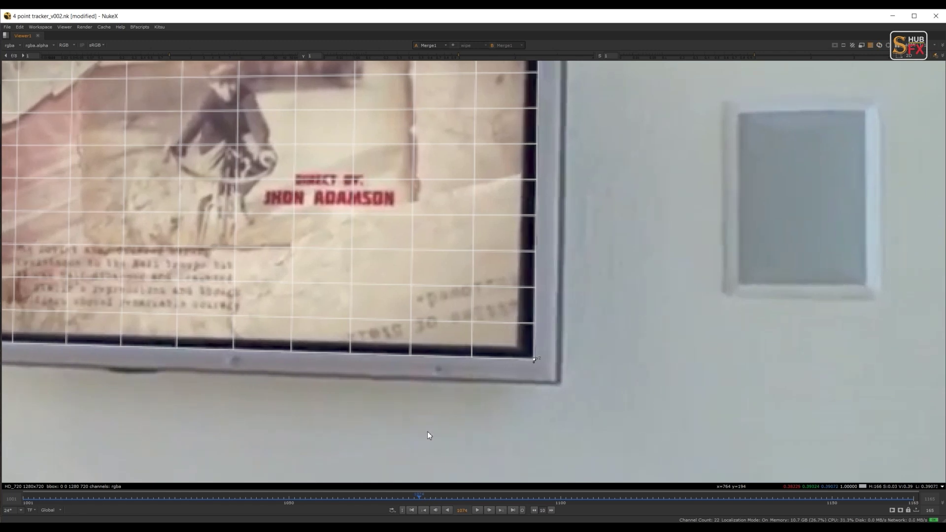
key("Left")
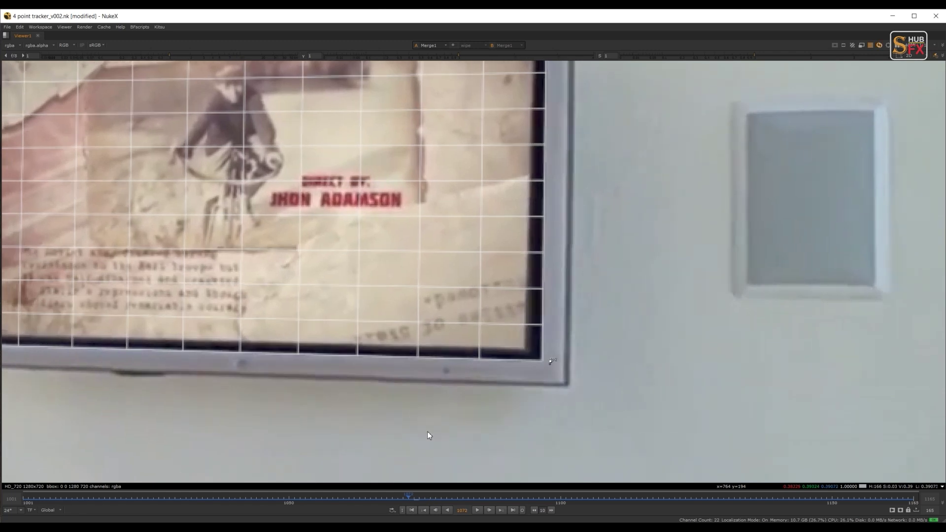
key("Left")
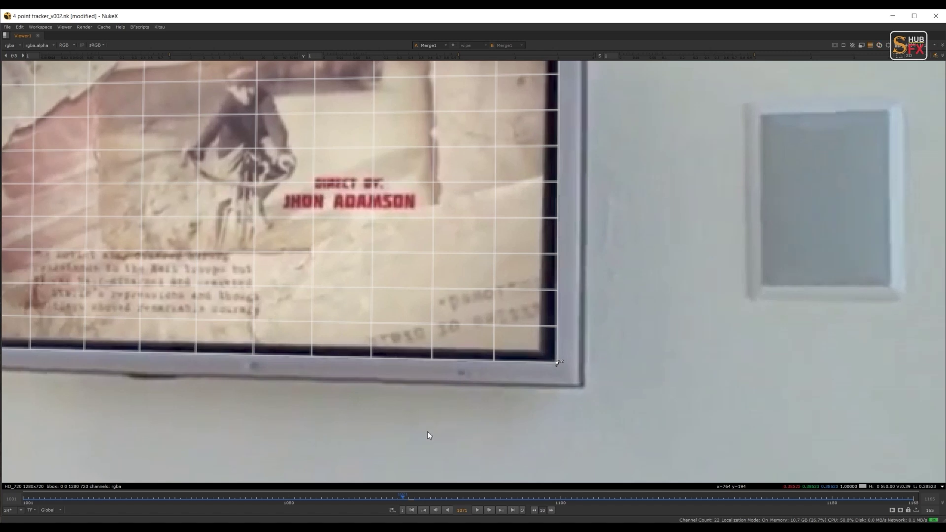
key("Left")
key("Left")
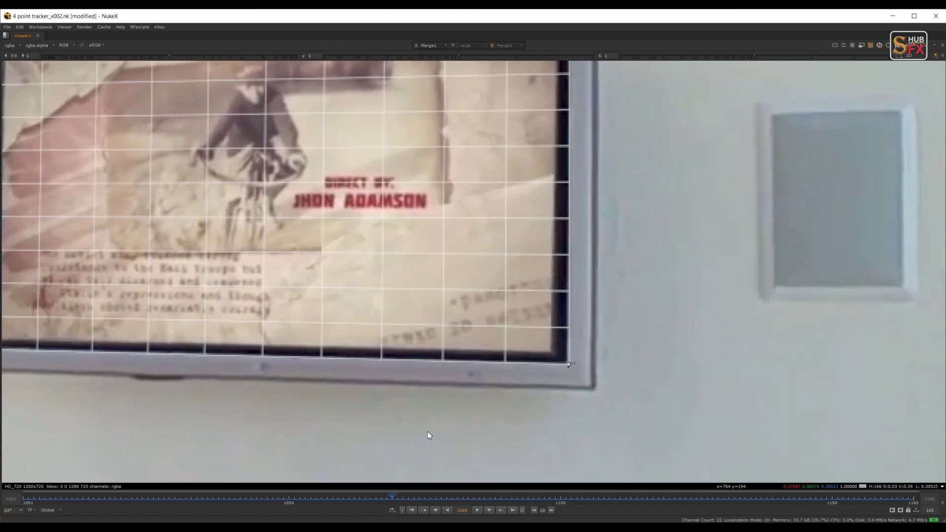
key("Left")
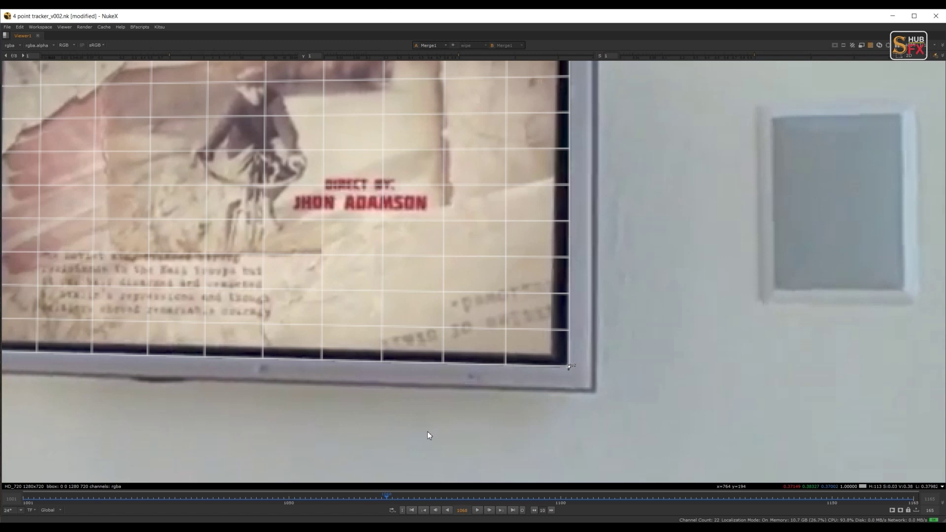
key("Left")
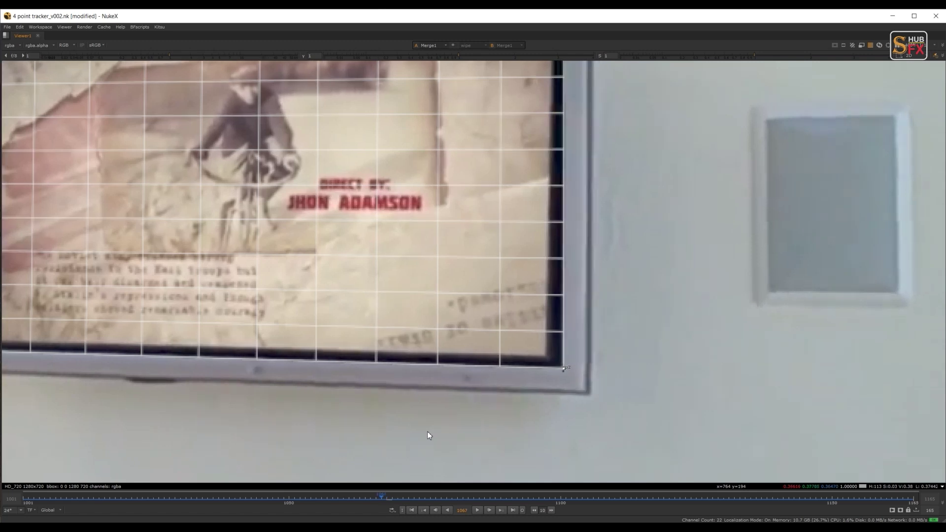
key("Left")
key("Left")
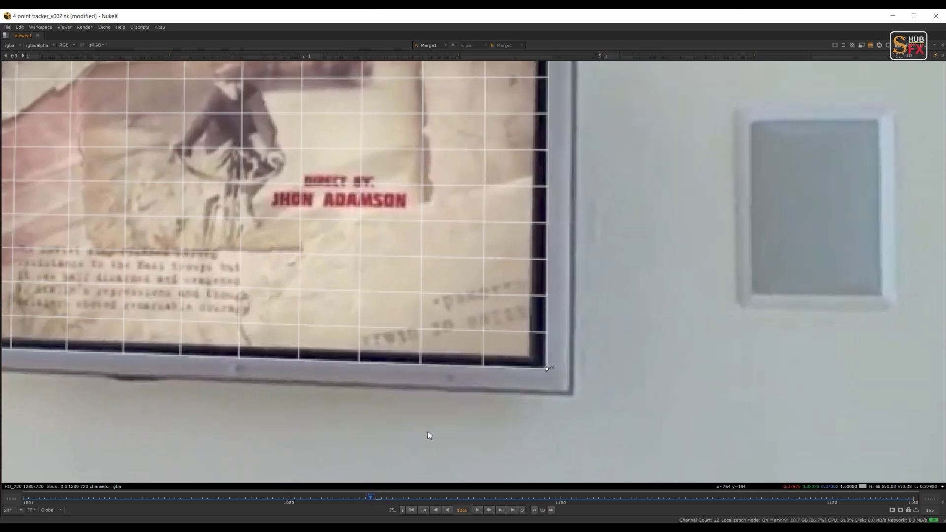
key("Left")
key("Left")
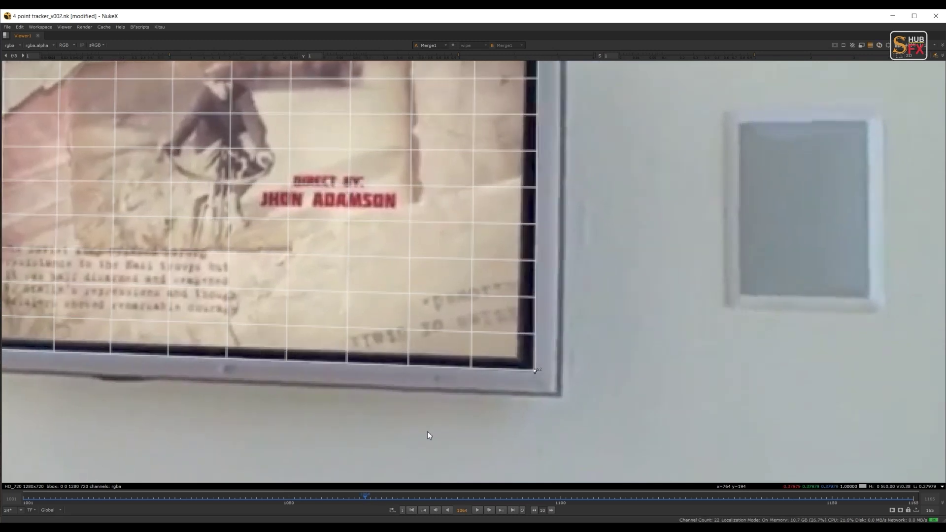
key("Left")
key("Left")
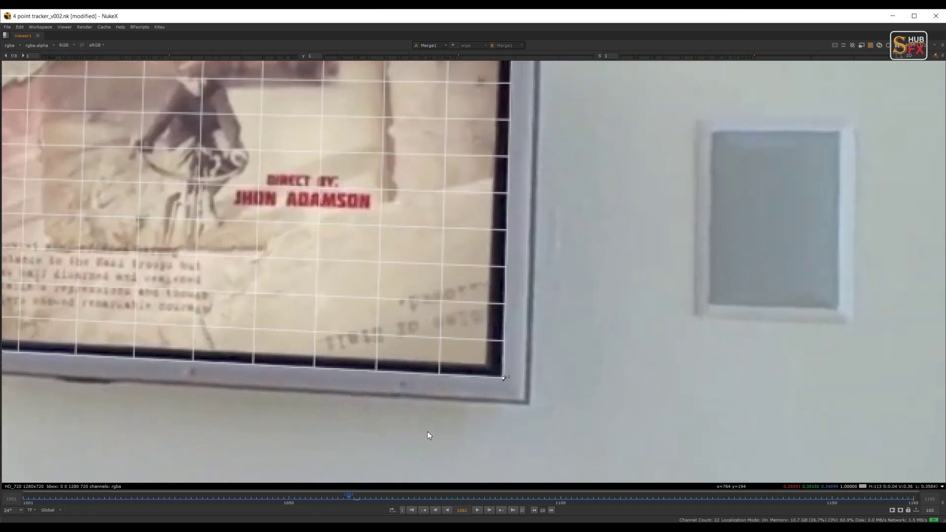
key("Left")
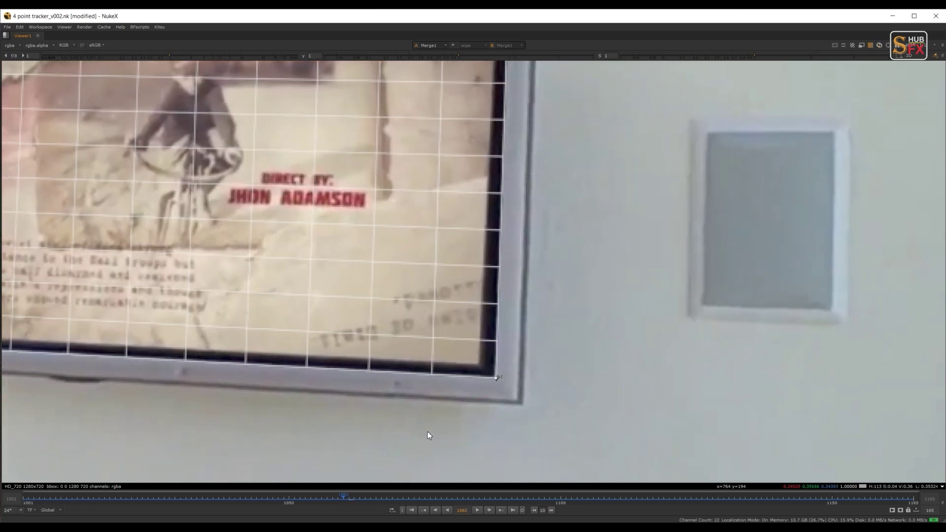
key("Left")
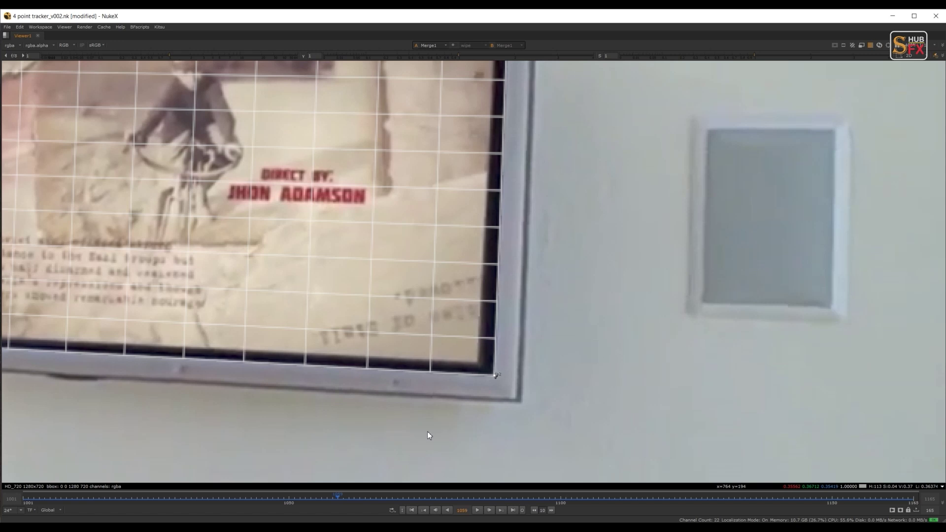
key("Left")
key("Left")
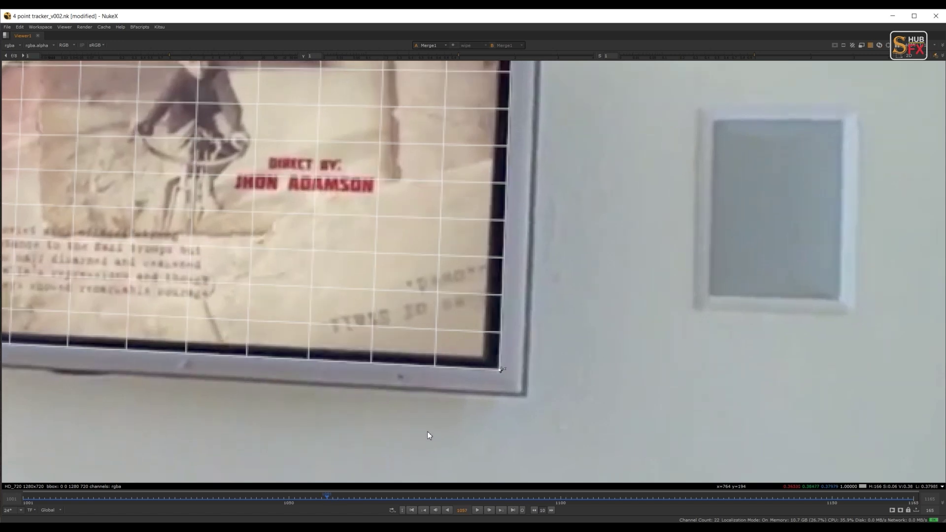
key("Left")
key("Left")
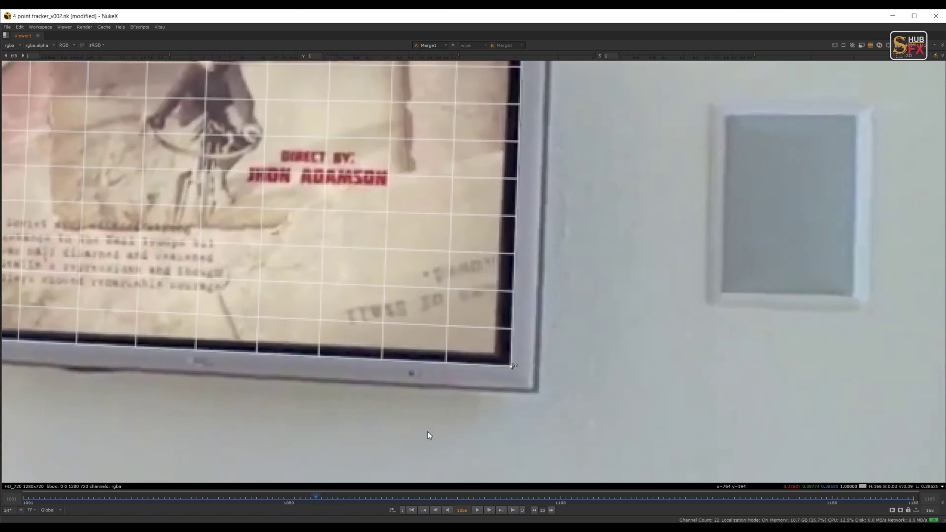
key("Left")
key("Left")
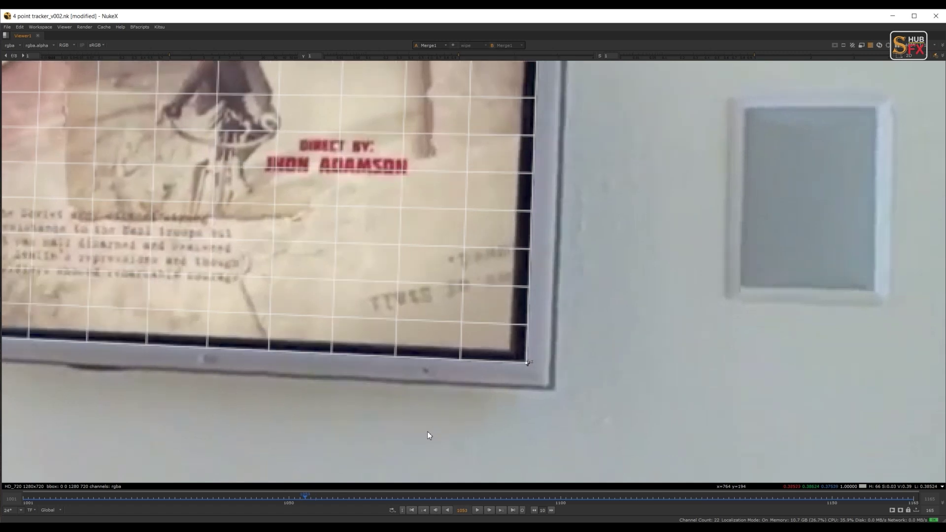
key("Left")
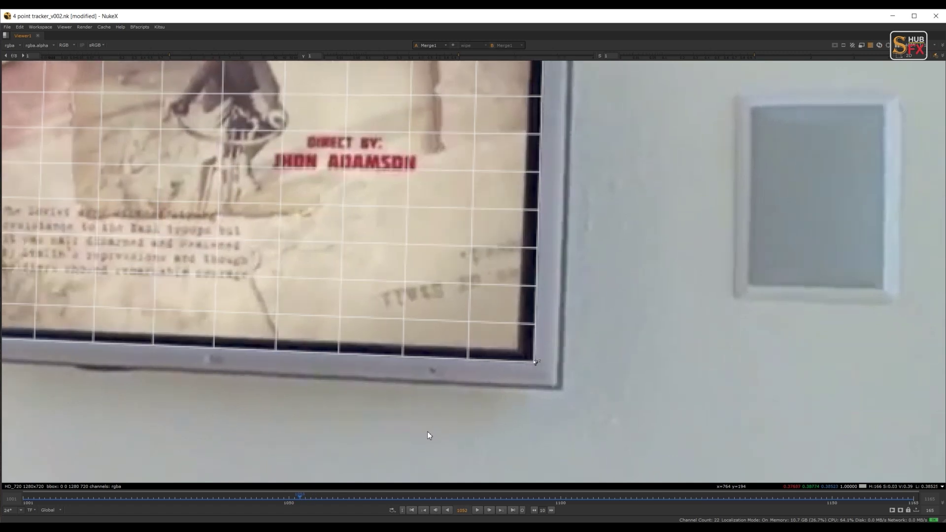
key("Left")
key("Left")
key("Left")
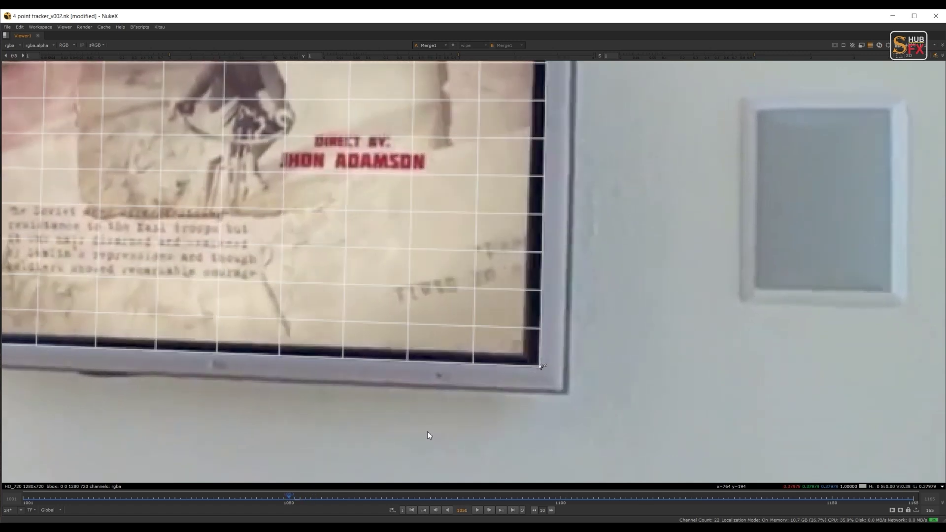
- Check the grid's lower-right corner against the TV frame's inner corner in close-up, going backward from frame 1050 to 1029
key("Left")
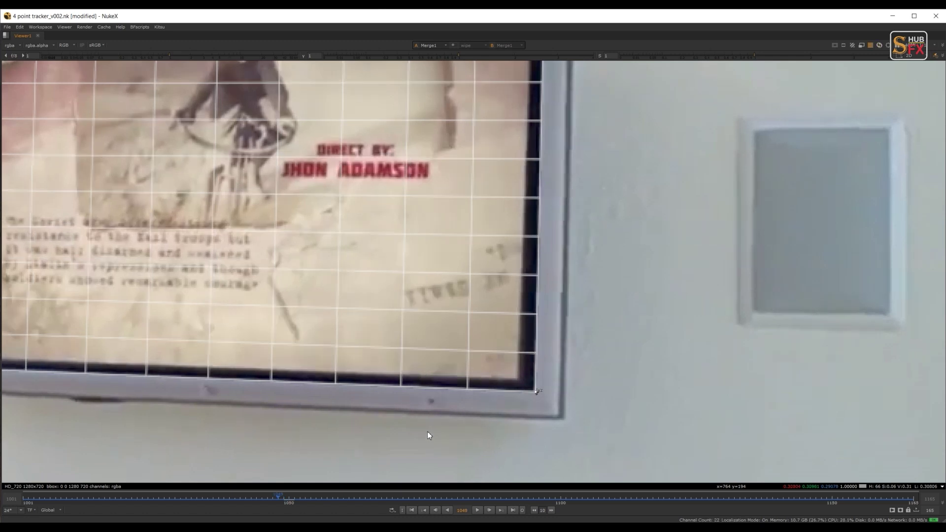
key("Left")
key("Left")
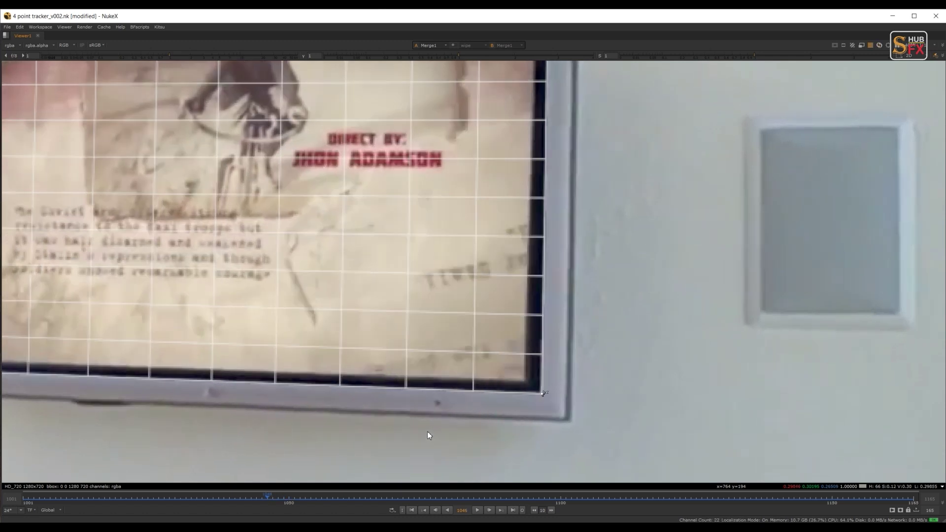
key("Left")
key("Left")
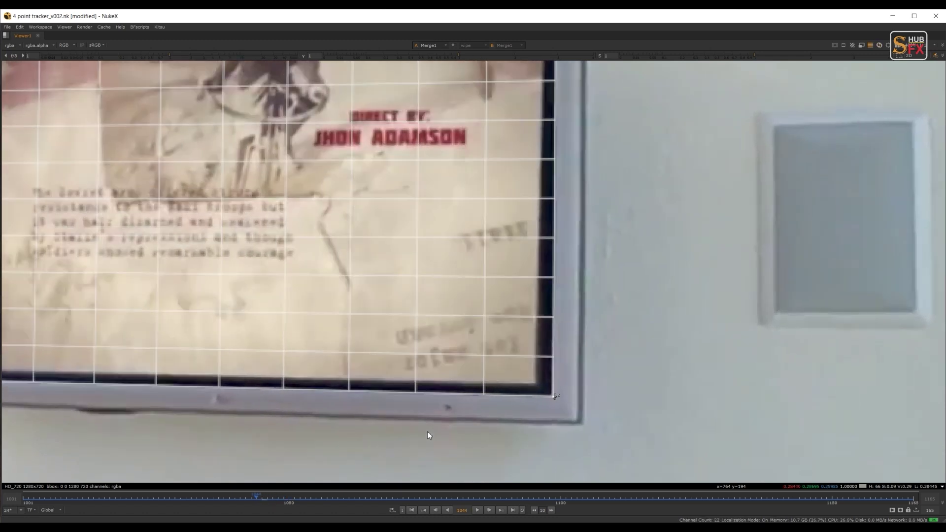
key("Left")
key("Left")
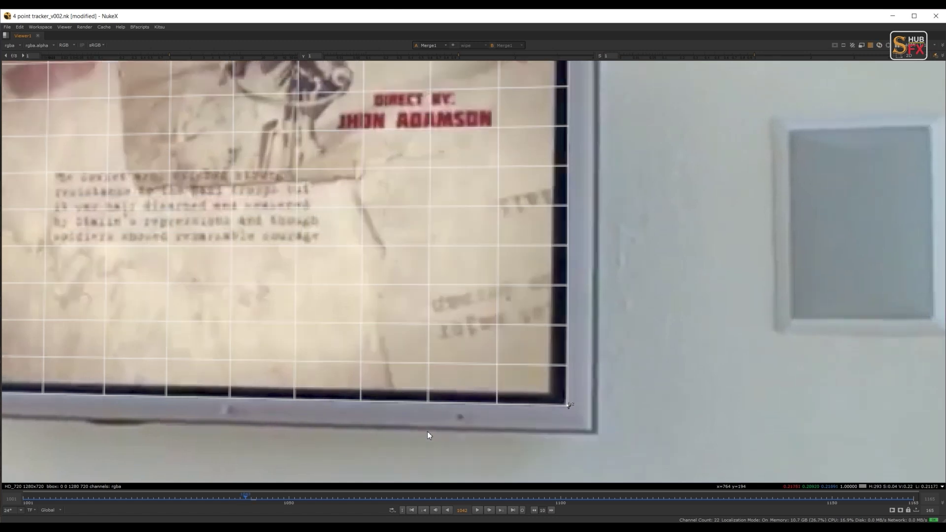
key("Left")
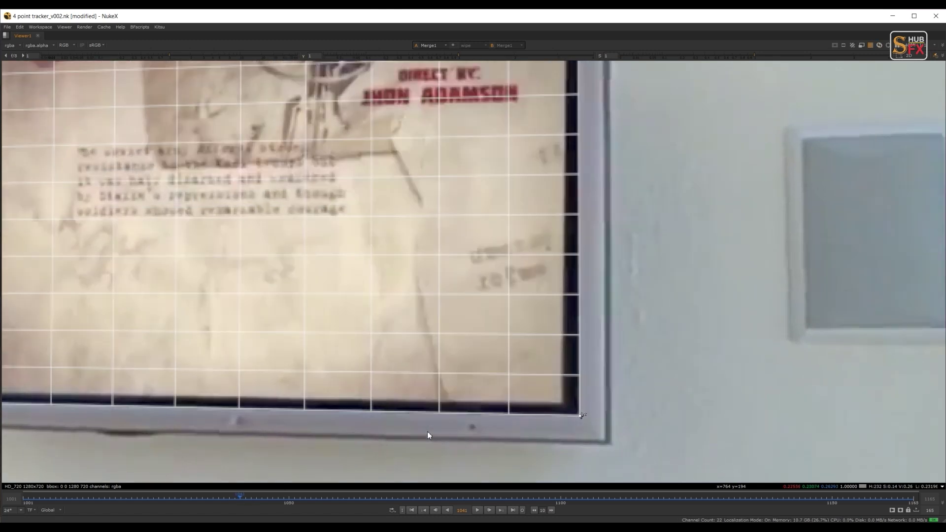
key("Left")
key("Left")
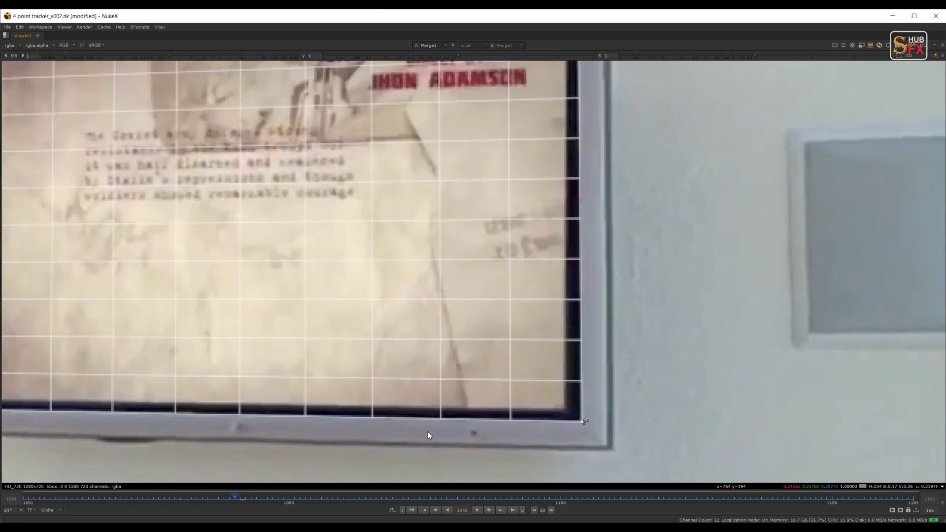
key("Left")
key("Left")
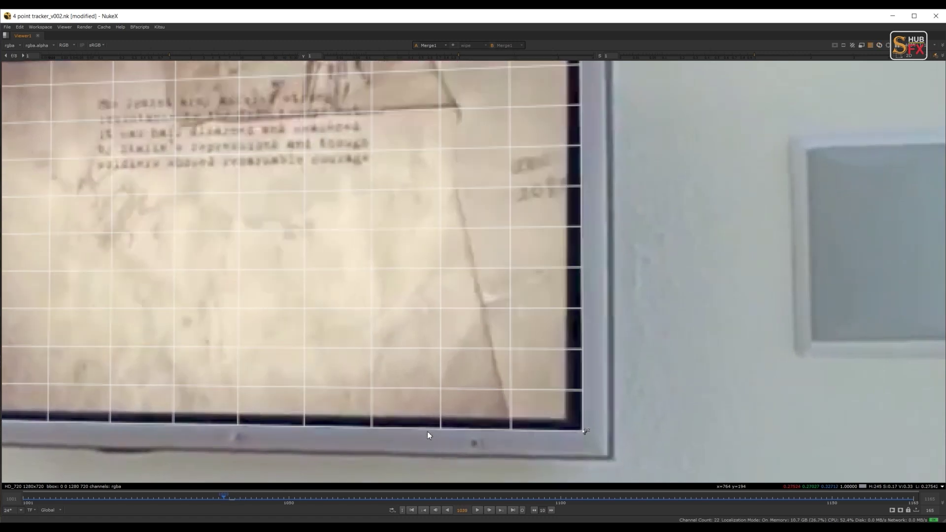
key("Left")
key("Left")
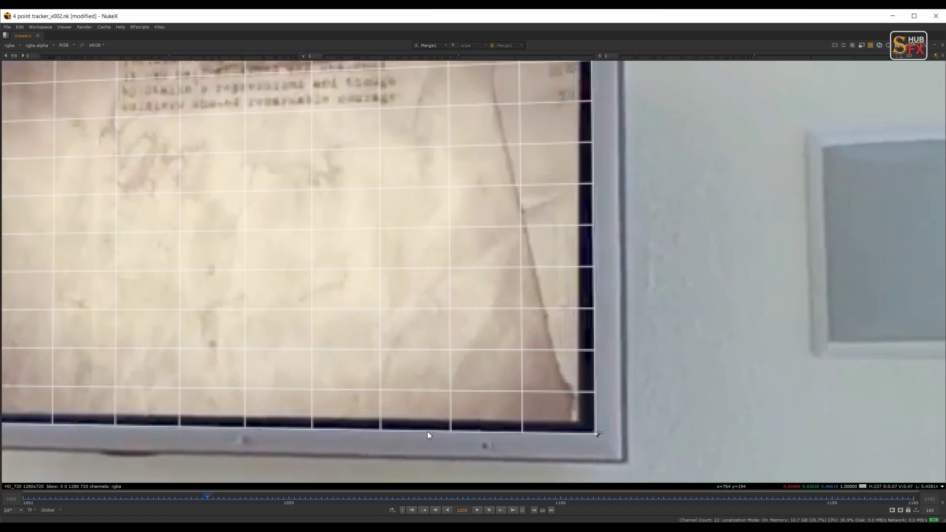
key("Left")
key("Left")
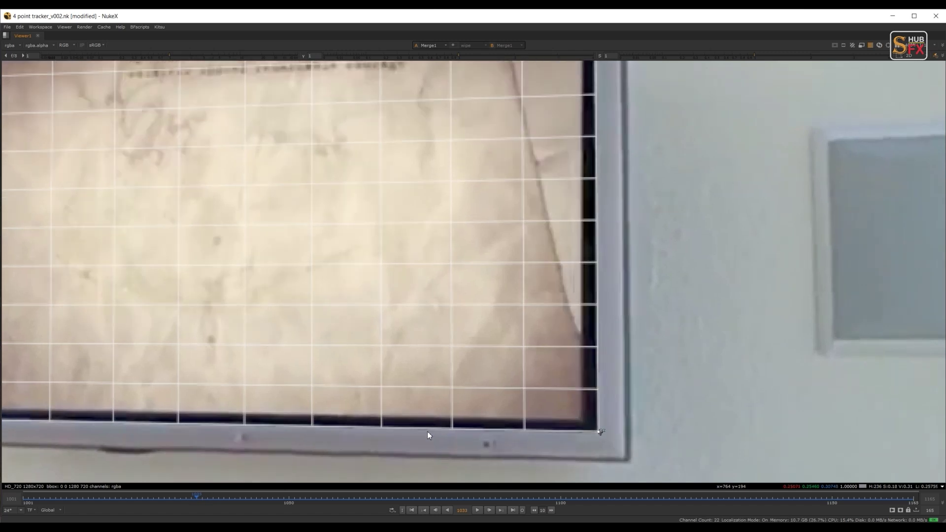
key("Left")
key("Left")
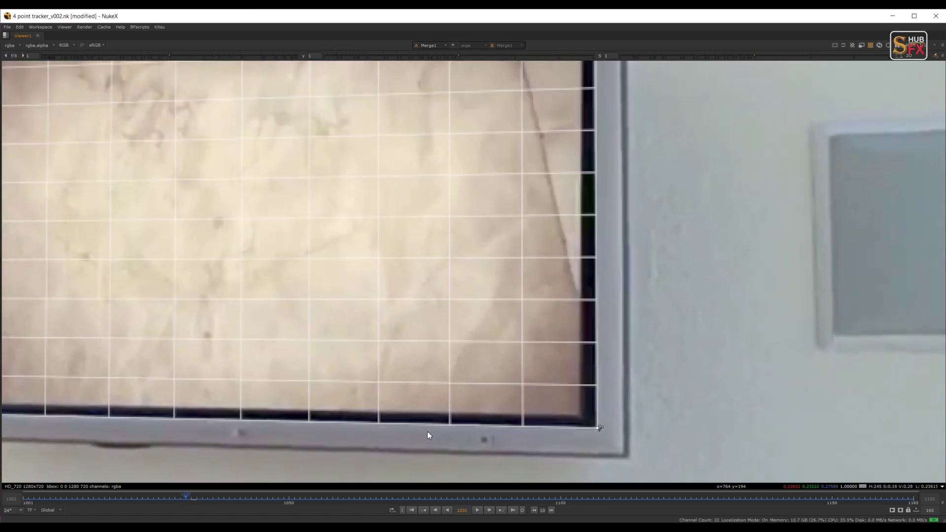
key("Left")
key("Left")
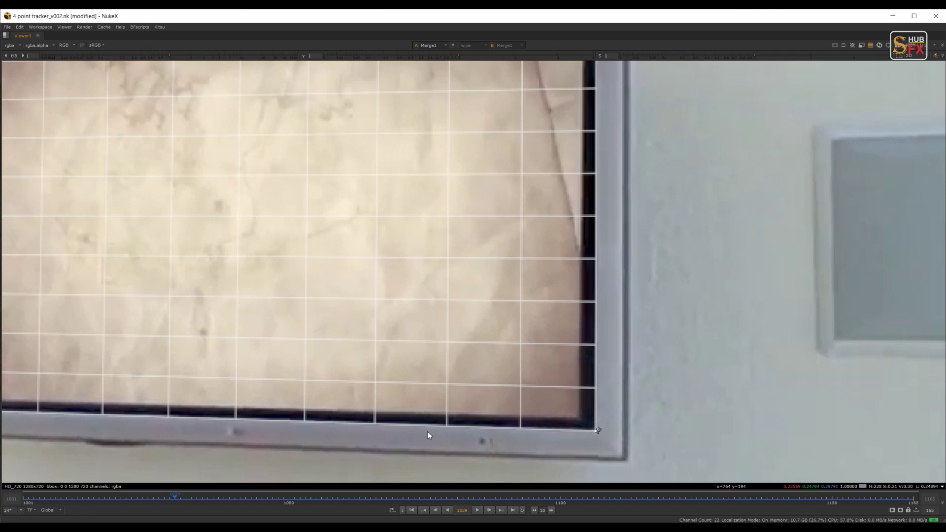
- Recheck the grid's lower-right corner around frames 1029 and 1030, and continue the check backward to frame 1015
key("Left")
key("Left")
key("Left")
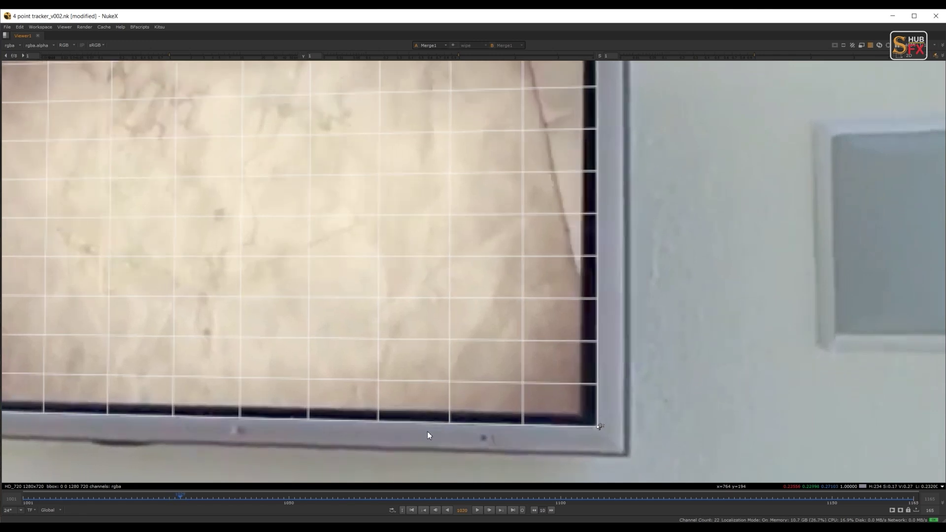
key("Left")
key("Left")
key("Left")
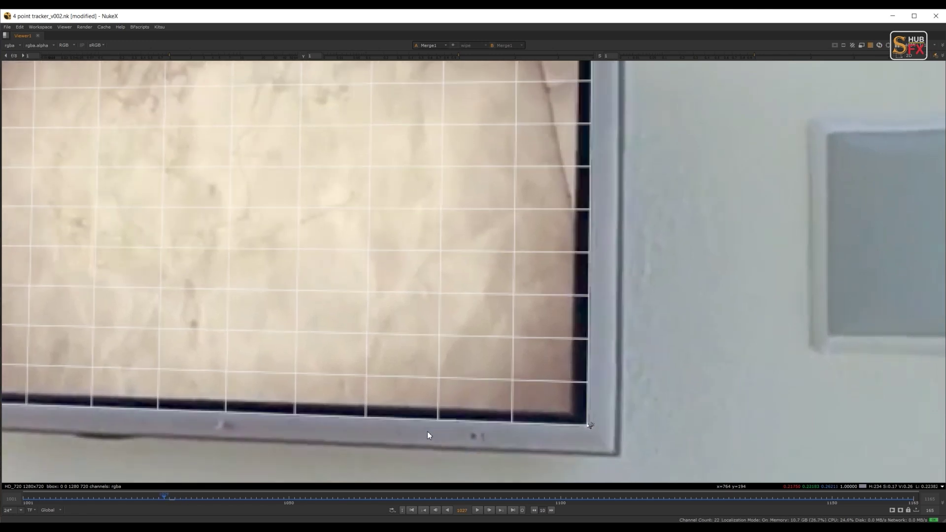
key("Left")
key("Left")
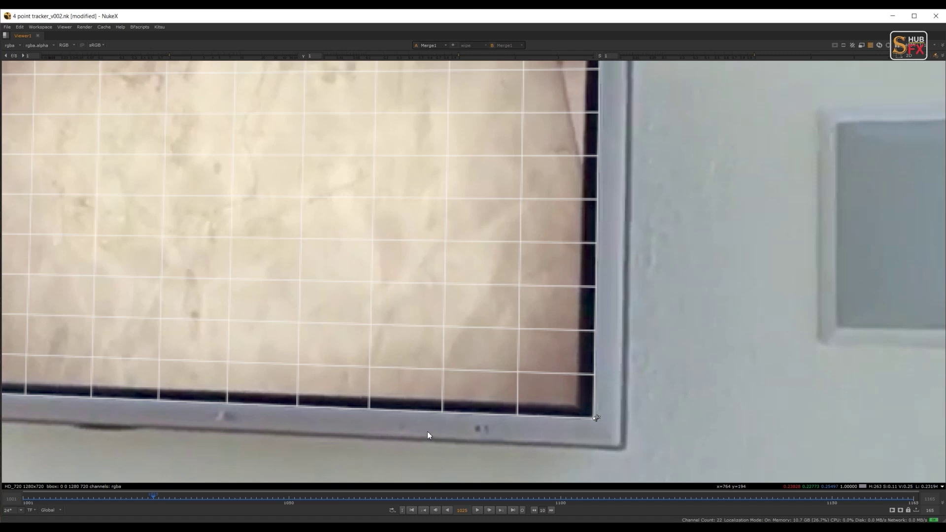
key("Left")
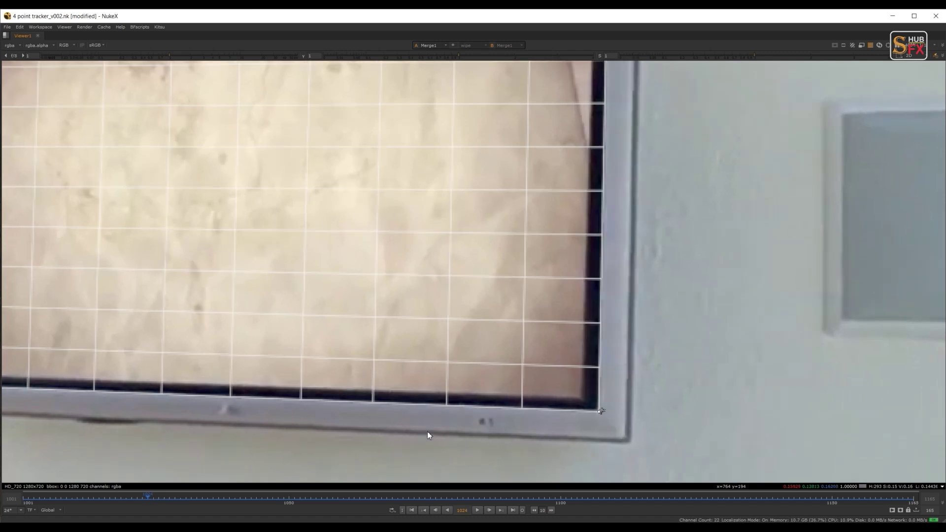
key("Left")
key("Left")
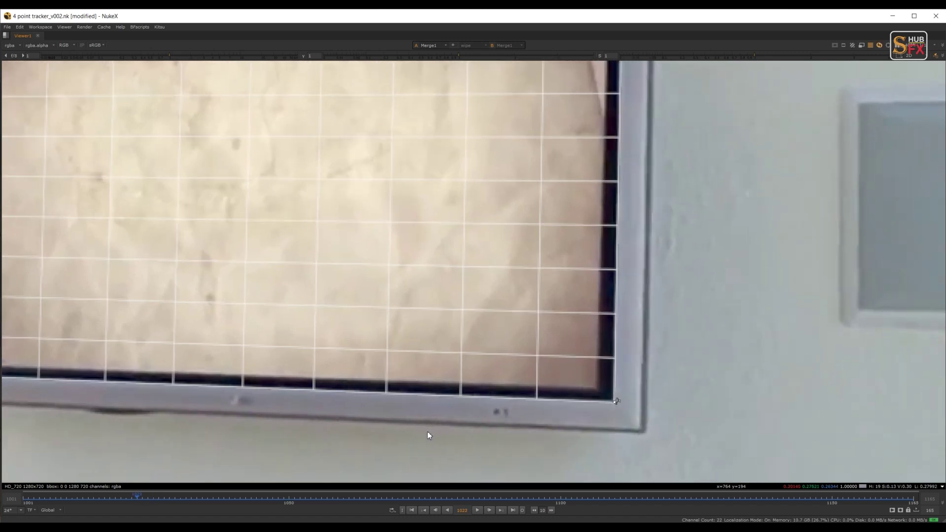
key("Left")
key("Left")
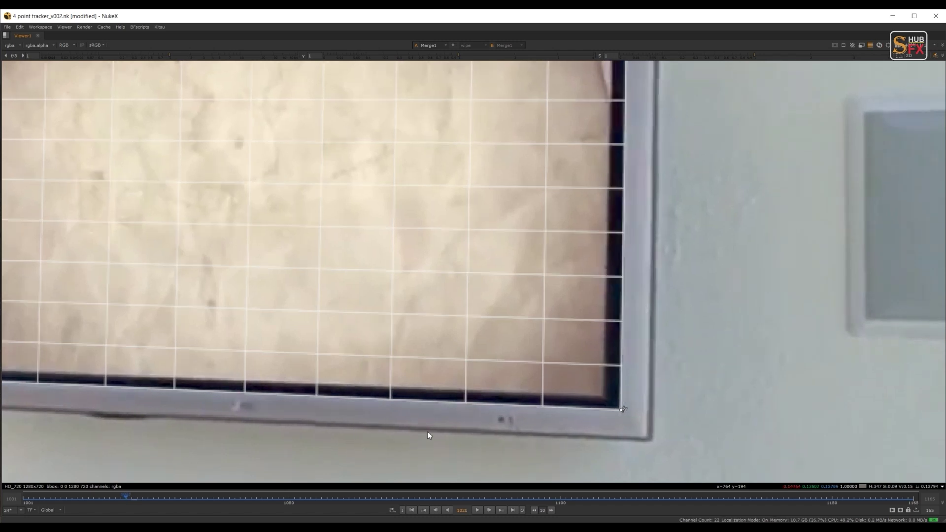
key("Left")
key("Left")
key("Left")
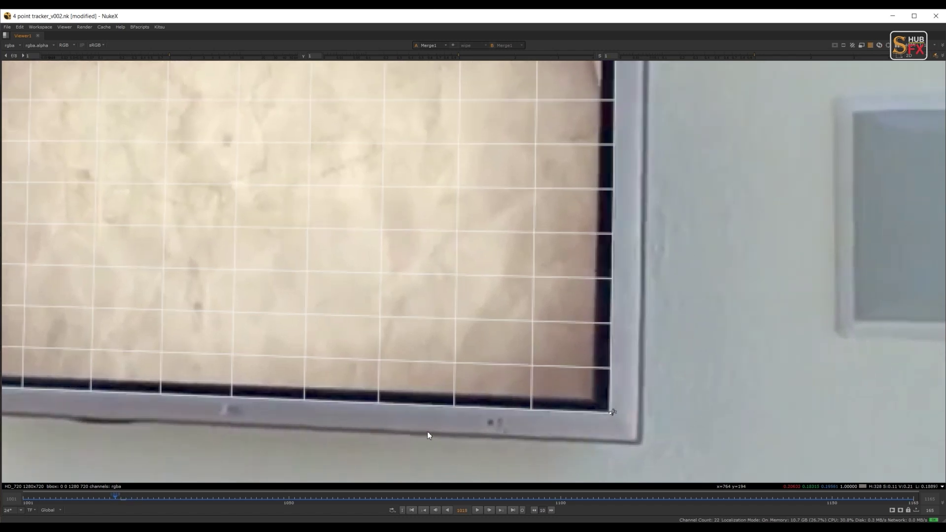
key("Left")
key("Left")
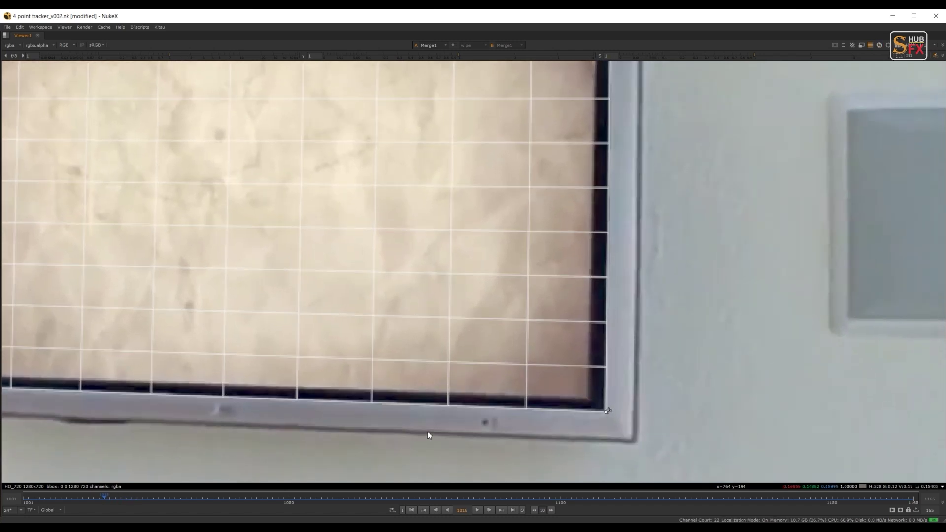
key("Left")
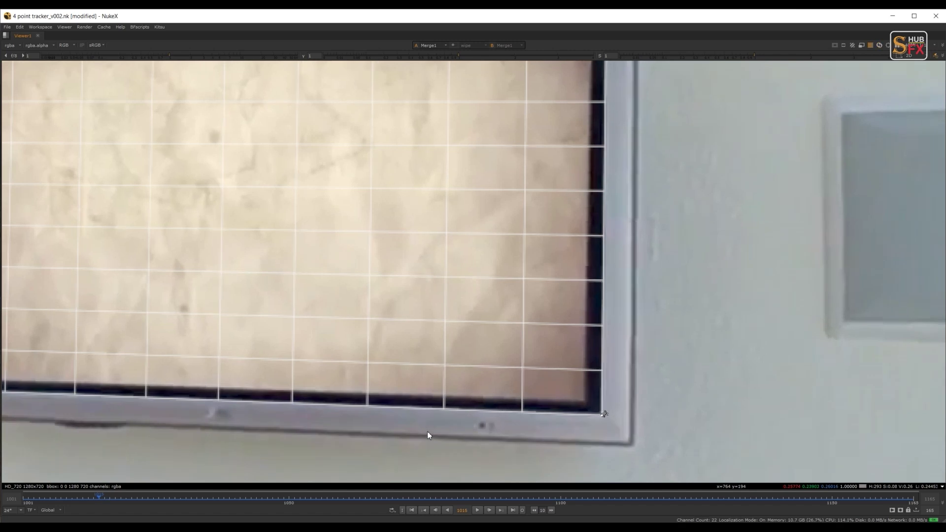
- Check the grid's lower-right corner against the TV frame's inner corner in close-up, frame by frame forward from 1143 to 1152
key("Right")
key("Right")
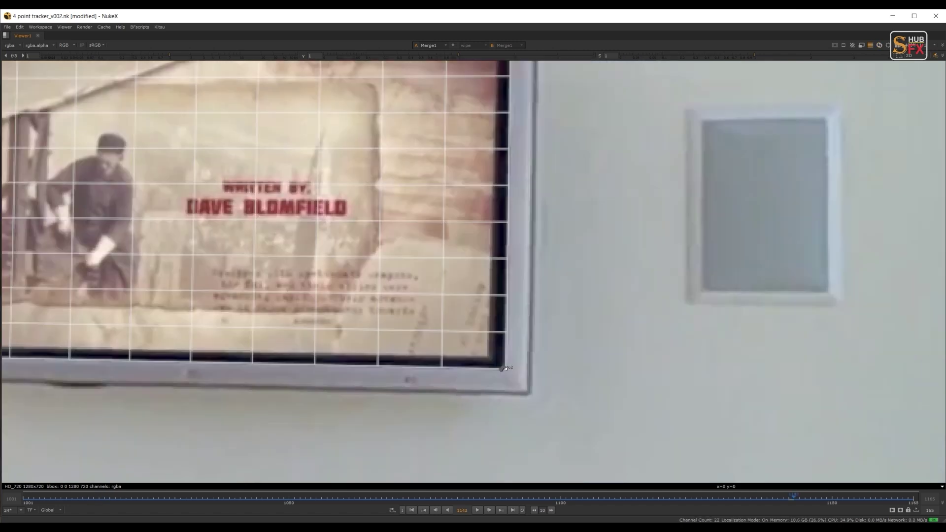
key("Right")
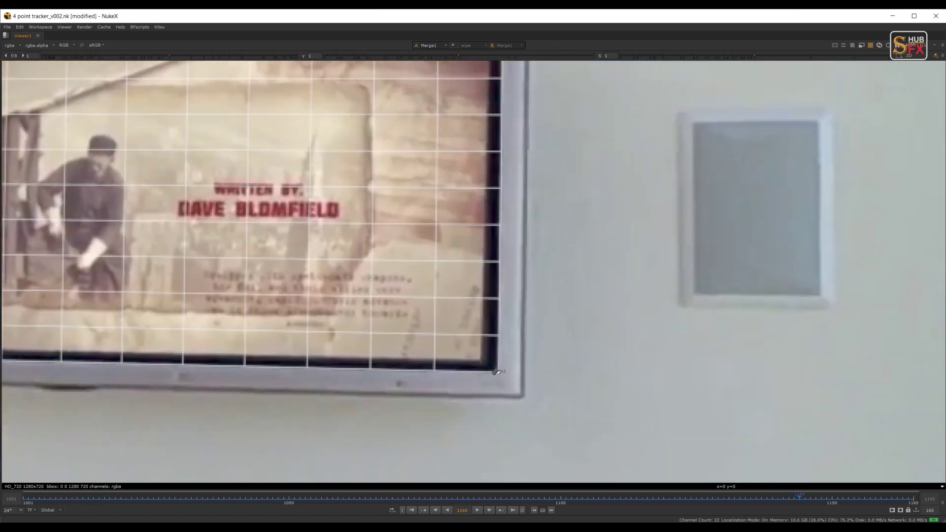
key("Right")
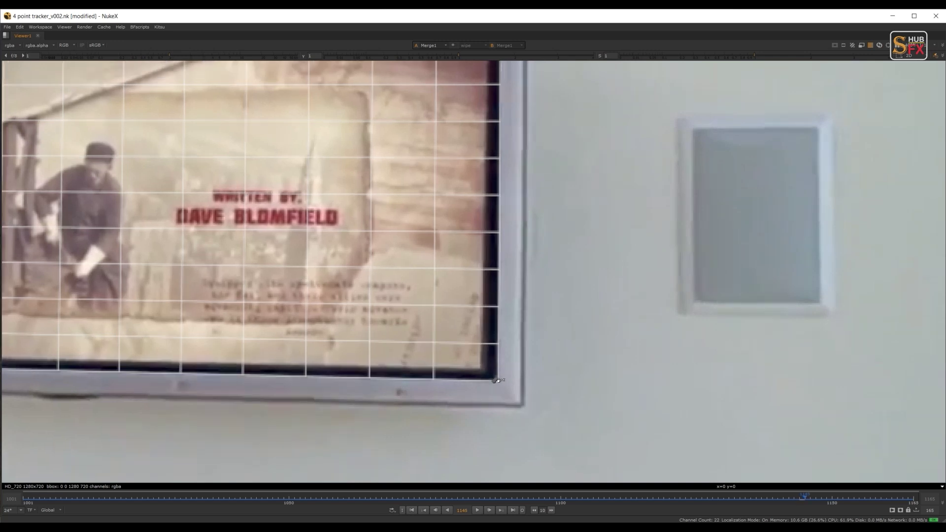
key("Right")
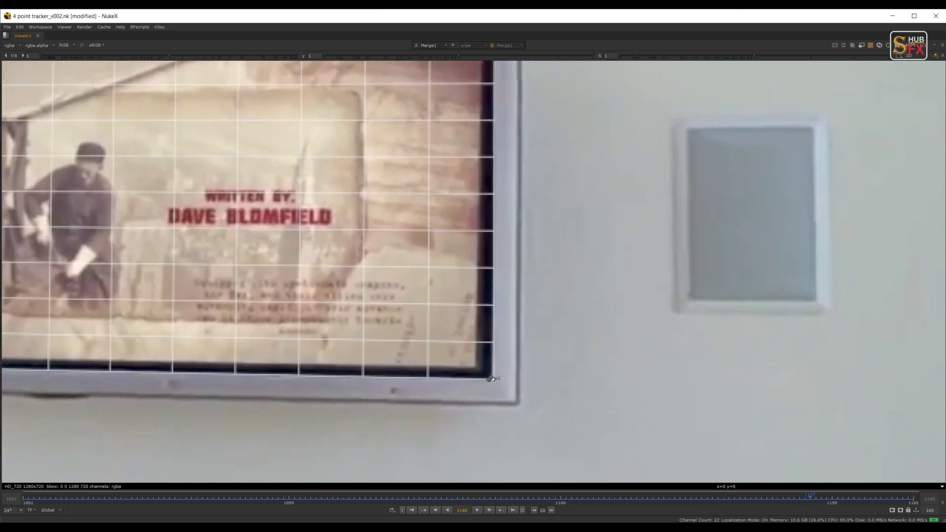
key("Right")
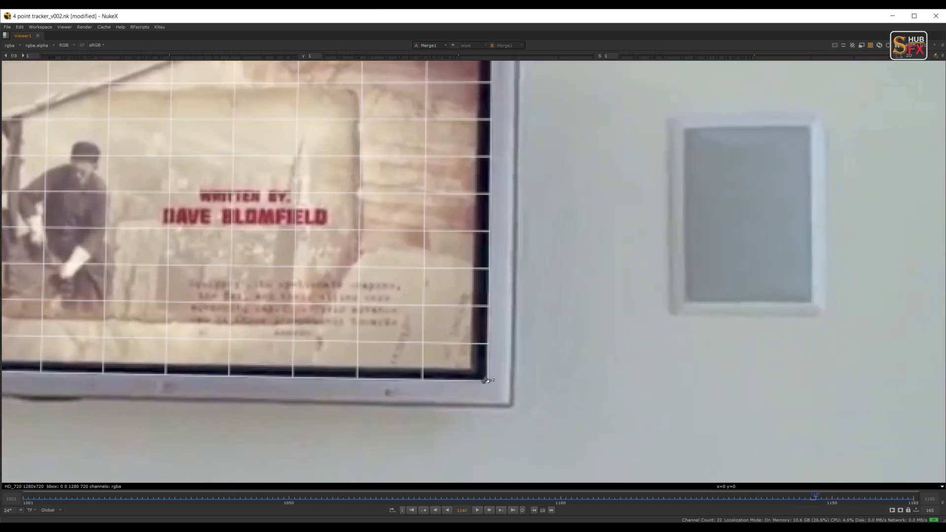
key("Right")
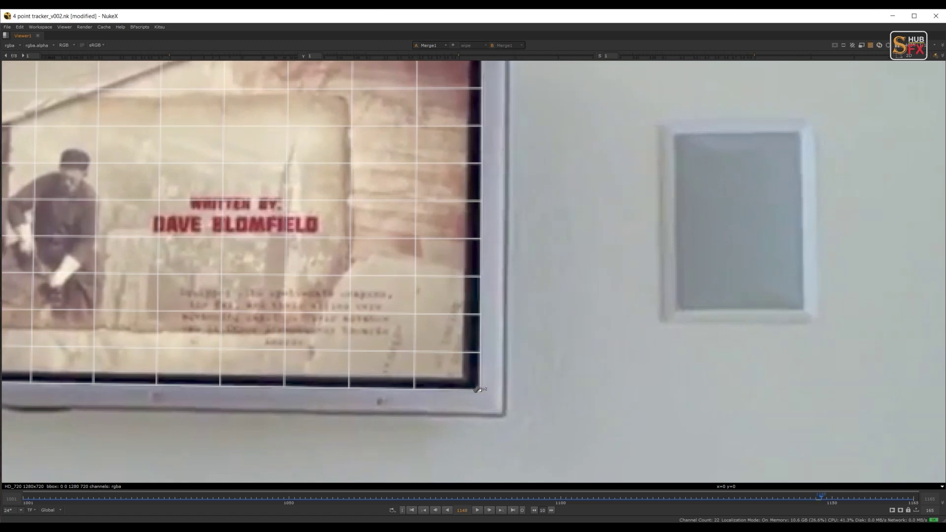
key("Right")
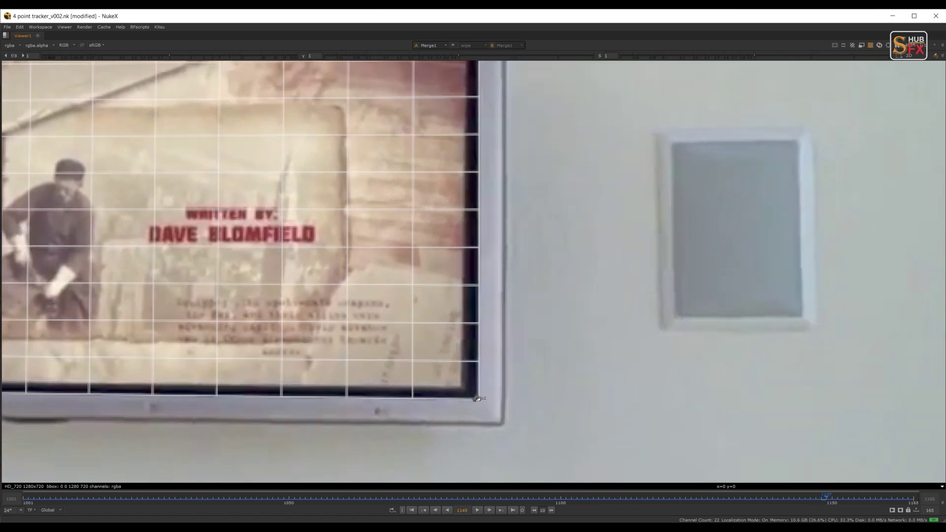
key("Right")
key("Right")
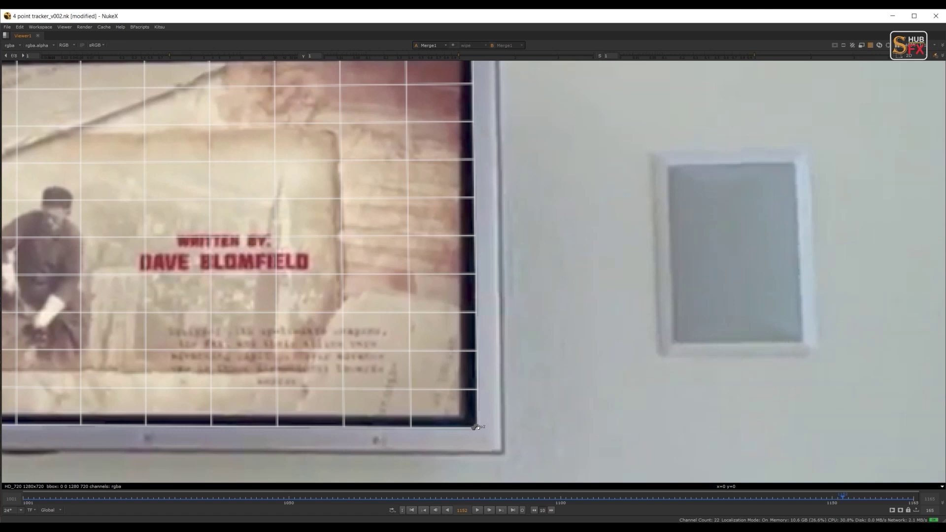
- Continue checking the grid's lower-right corner against the TV frame in close-up, going forward from frame 1152 to 1162
key("Right")
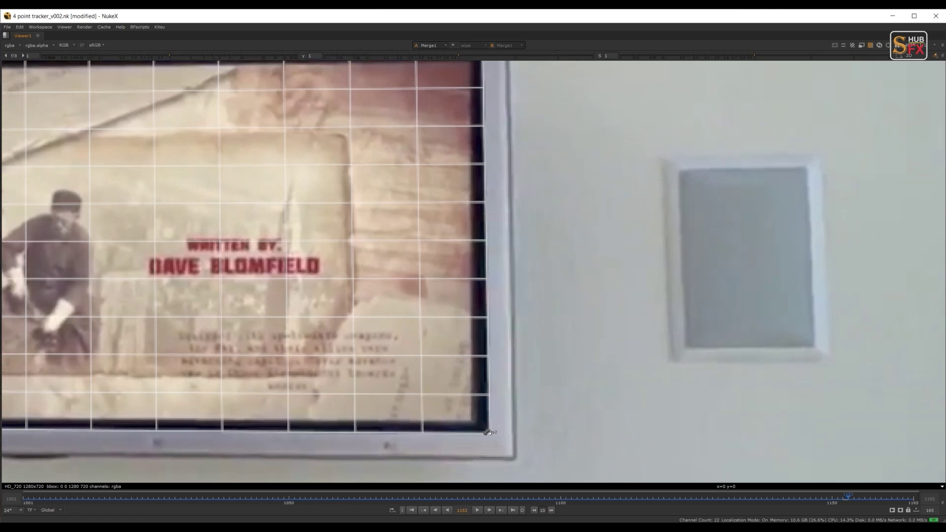
key("Right")
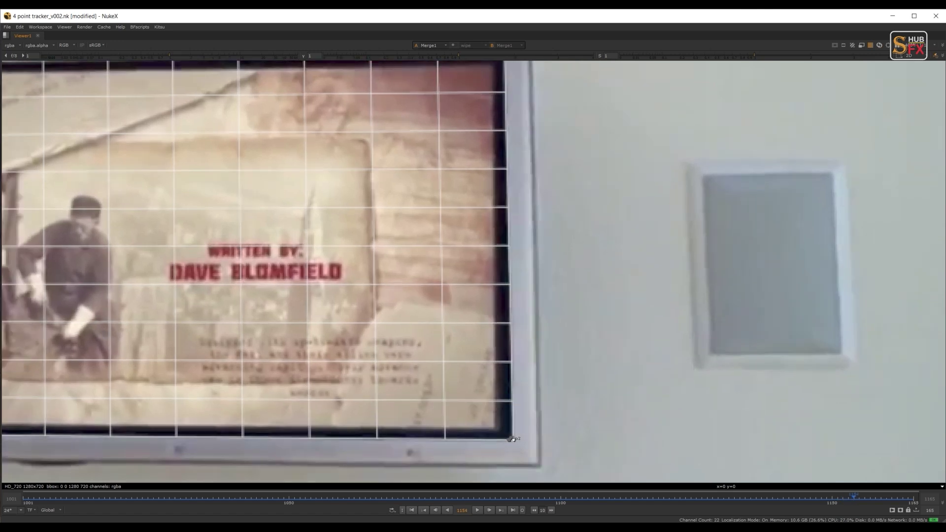
key("Right")
key("Right")
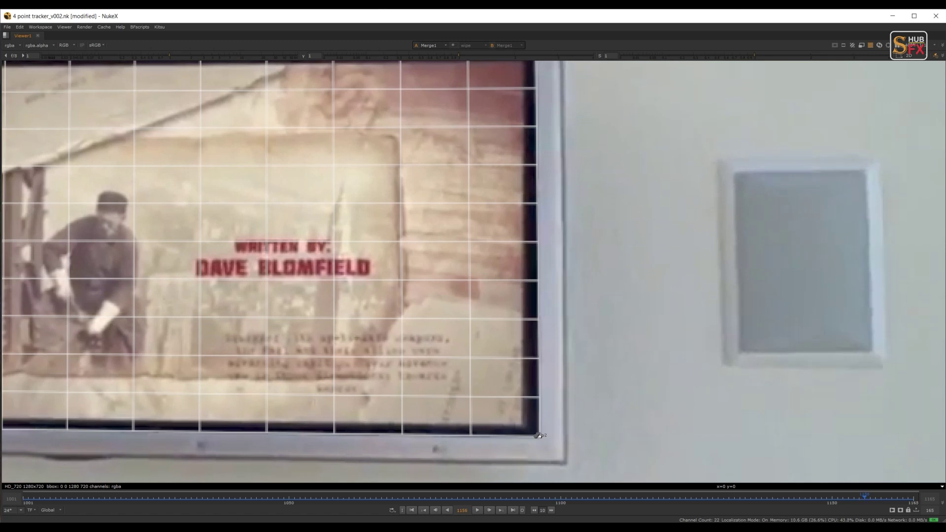
key("Right")
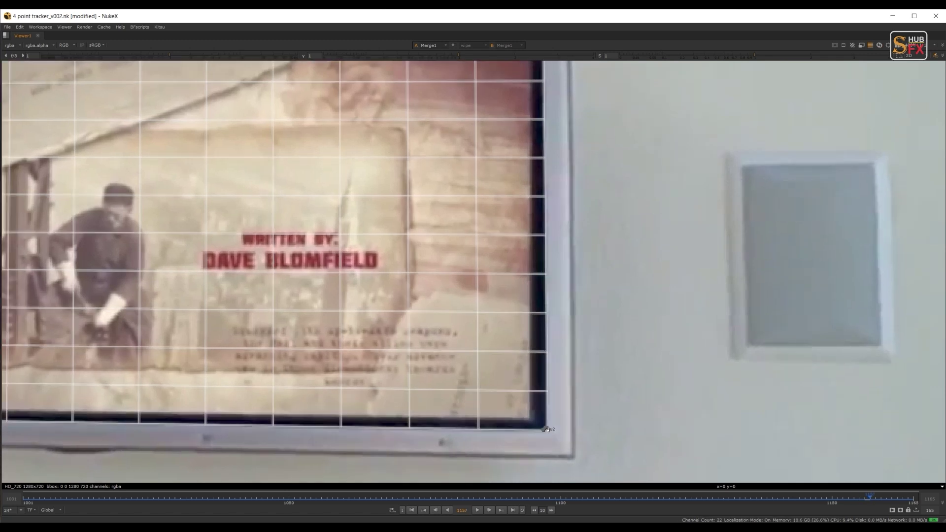
key("Right")
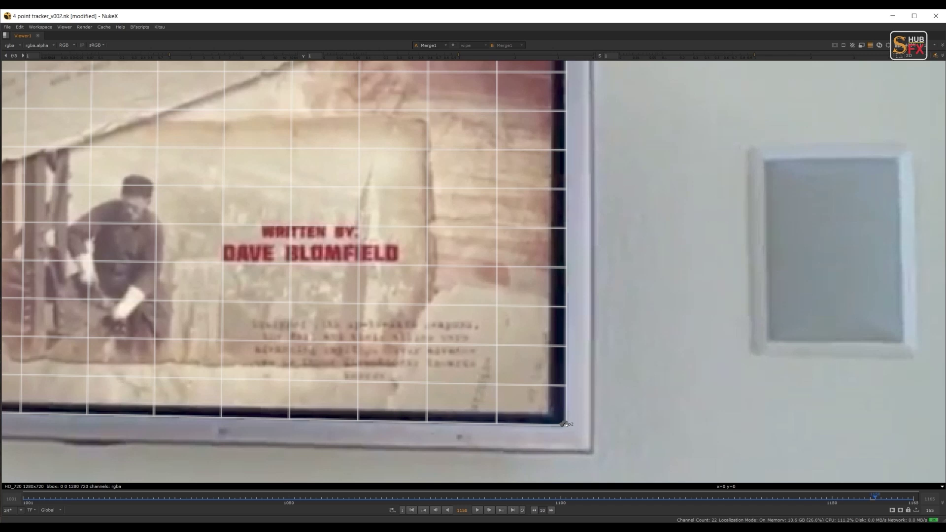
key("Right")
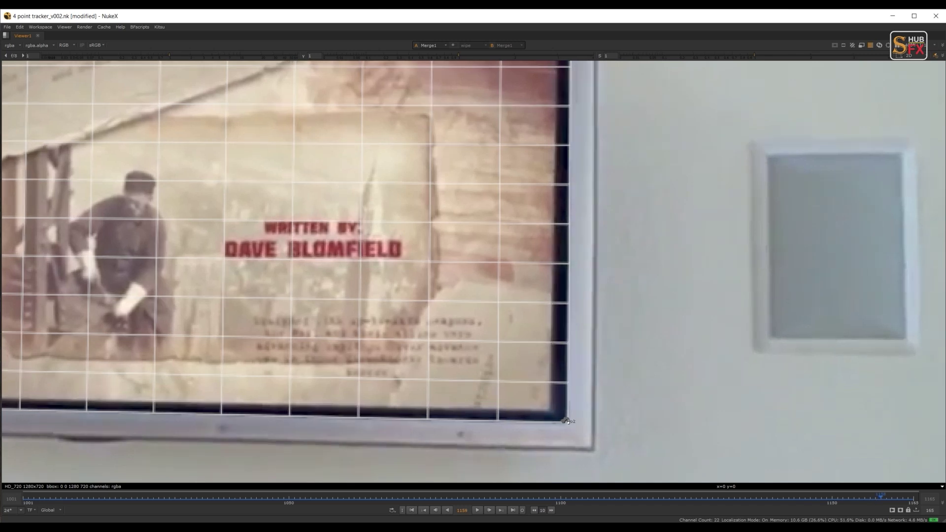
key("Right")
key("Right")
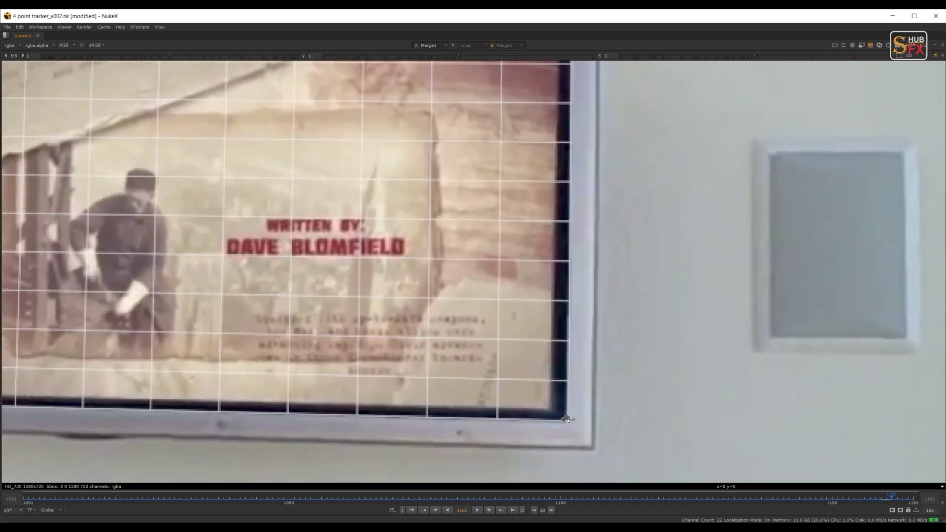
key("Right")
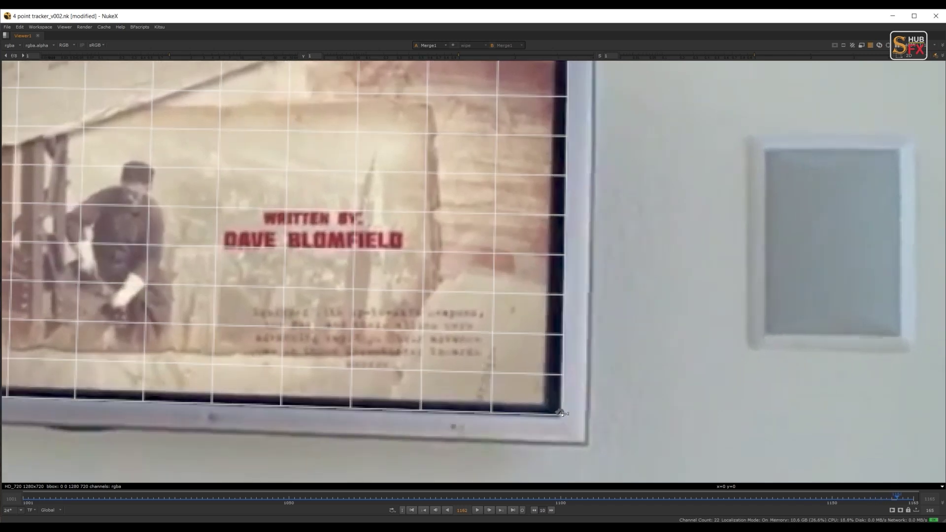
- Nudge the grid's lower-right corner onto the TV frame's inner corner at frames 1162 and 1164, checking neighbouring frames through 1165
left_click_drag(562, 414, 563, 416)
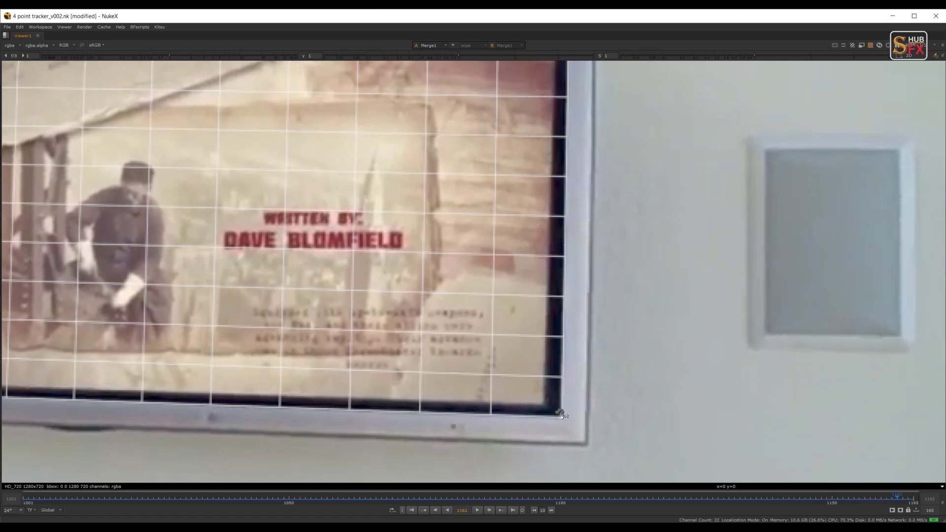
key("Left")
key("Right")
key("Right")
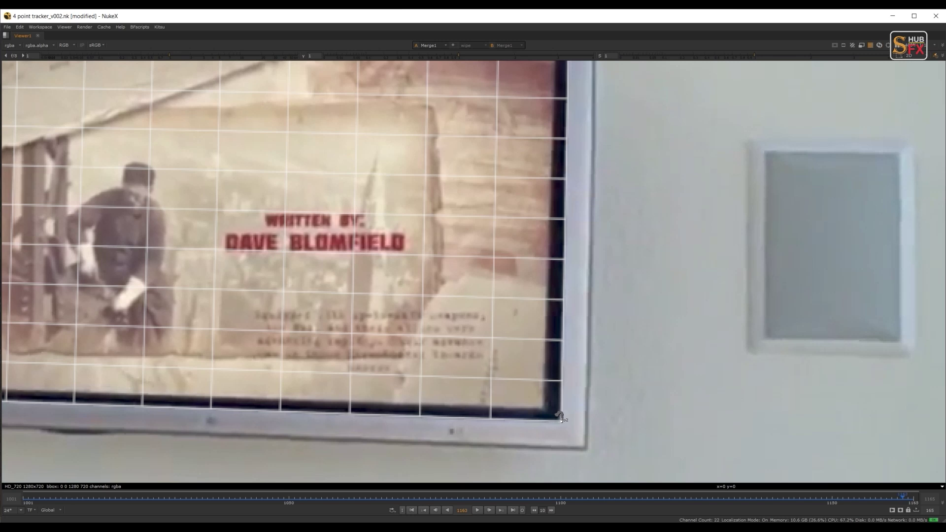
key("Right")
left_click_drag(560, 423, 560, 425)
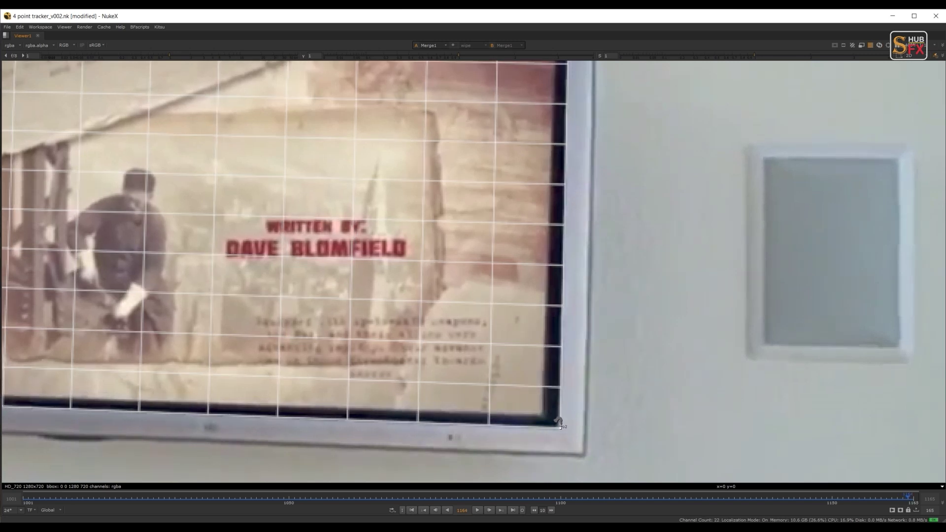
key("Right")
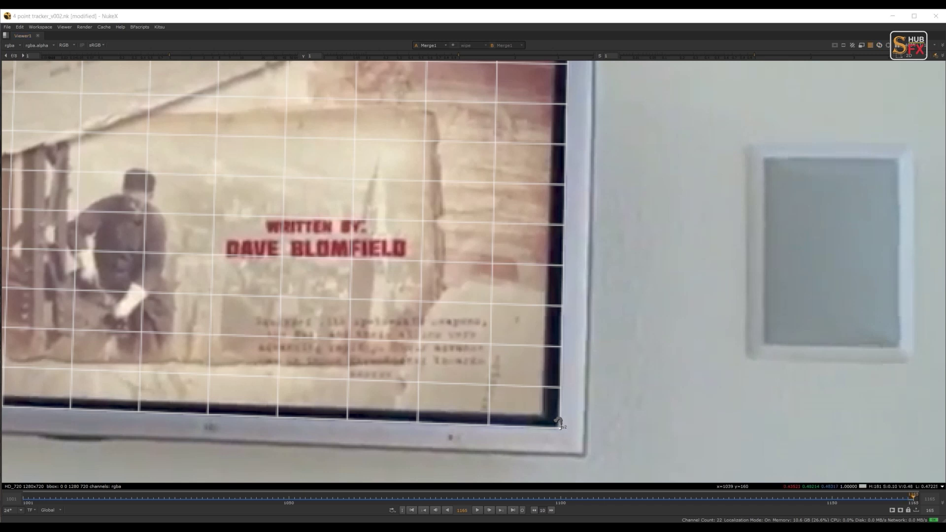
- Bring the Summit-Green-Valley-Chiangmai2.jpg image into the node graph and connect it as the input of the Grid node
scroll(310, 264, "down", 4)
key("space")
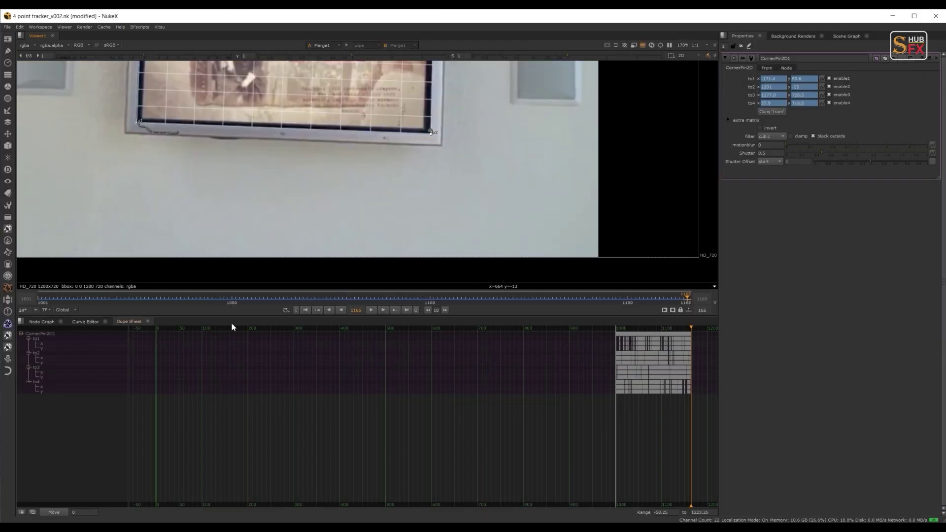
left_click(48, 323)
scroll(429, 376, "down", 3)
scroll(457, 402, "up", 6)
left_click_drag(449, 367, 450, 400)
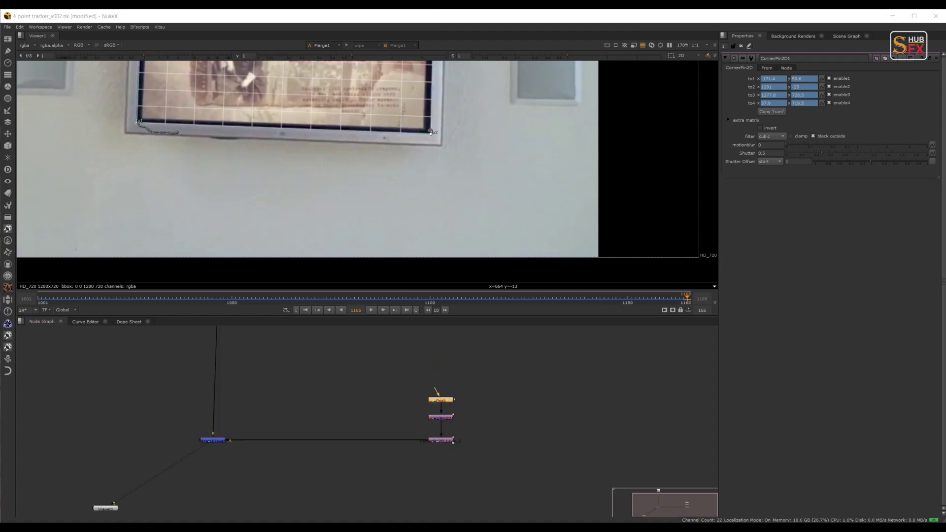
left_click(435, 359)
key("ctrl+v")
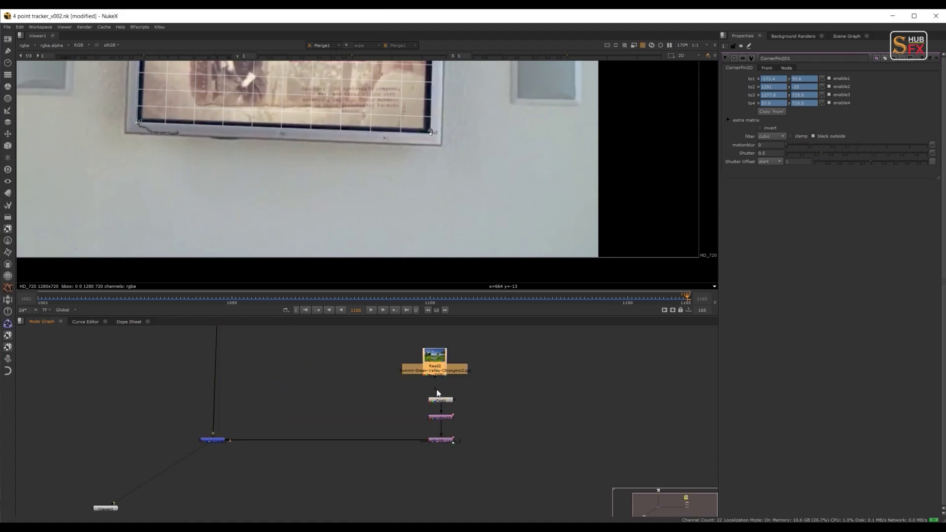
left_click_drag(437, 391, 444, 360)
scroll(341, 197, "down", 2)
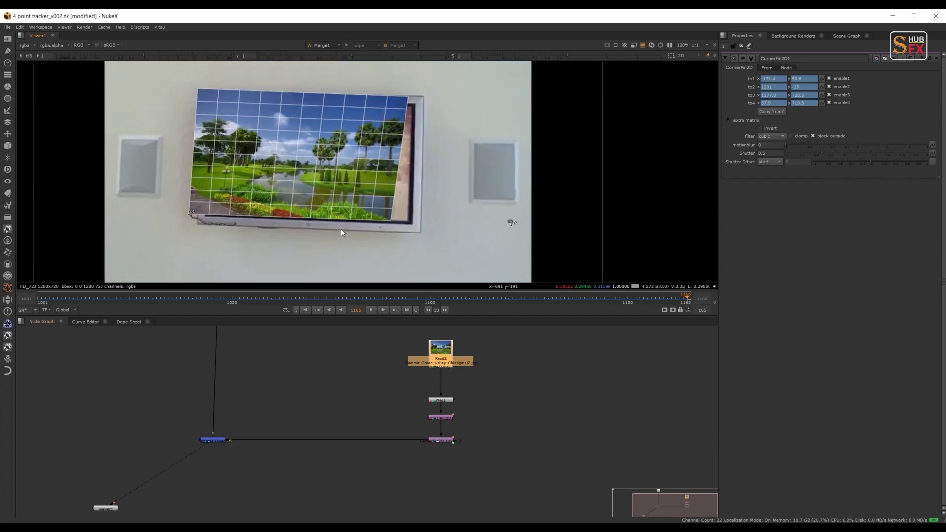
- Disable the Grid node so the landscape image renders without grid lines
scroll(465, 379, "up", 2)
left_click(430, 408)
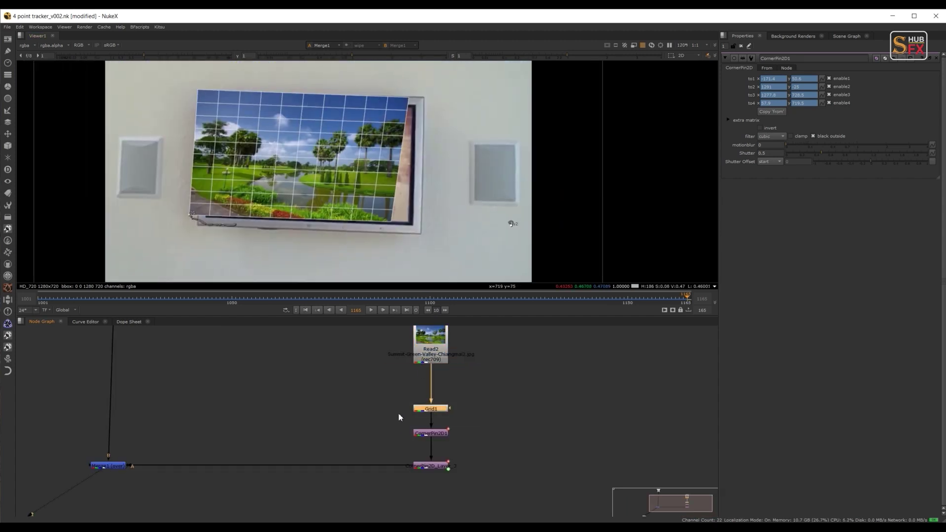
key("d")
- Add a Reformat node after the landscape image, followed by a Merge node with both inputs fed by the Reformat
left_click(446, 348)
key("Tab")
type("ref")
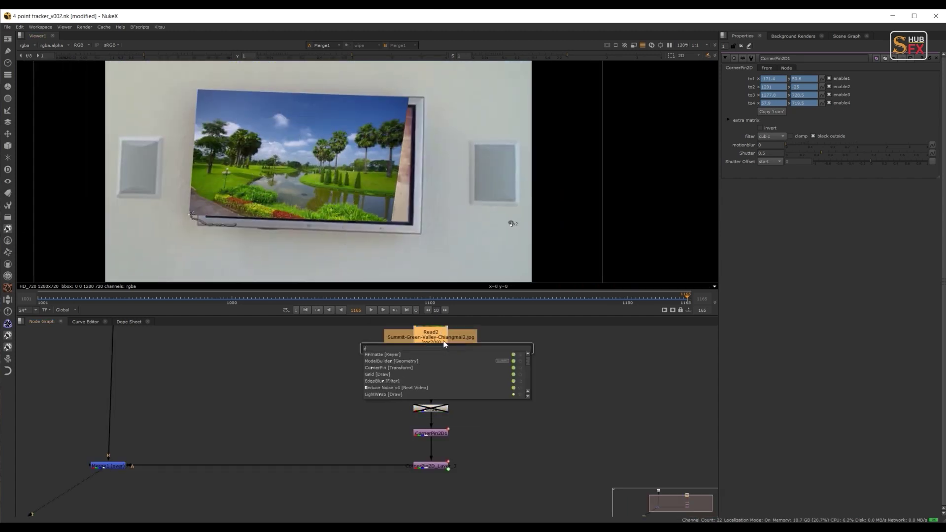
key("Return")
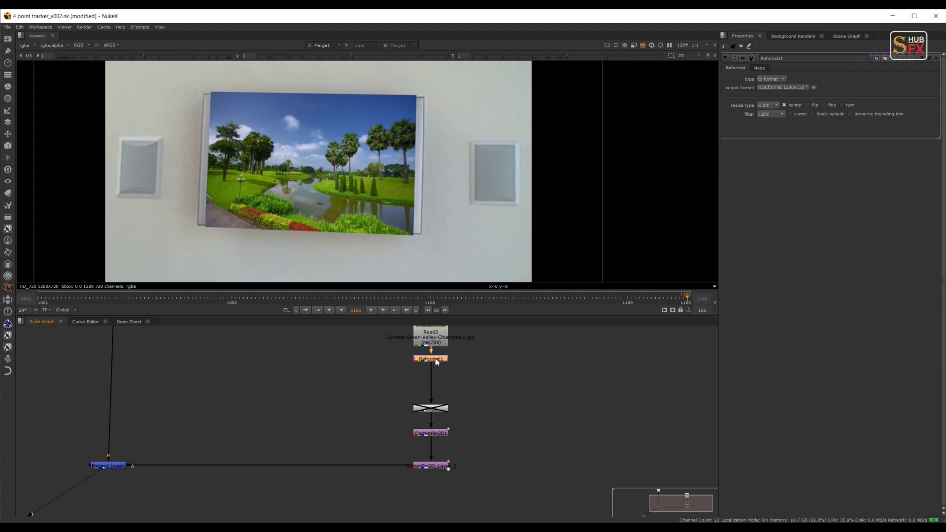
key("m")
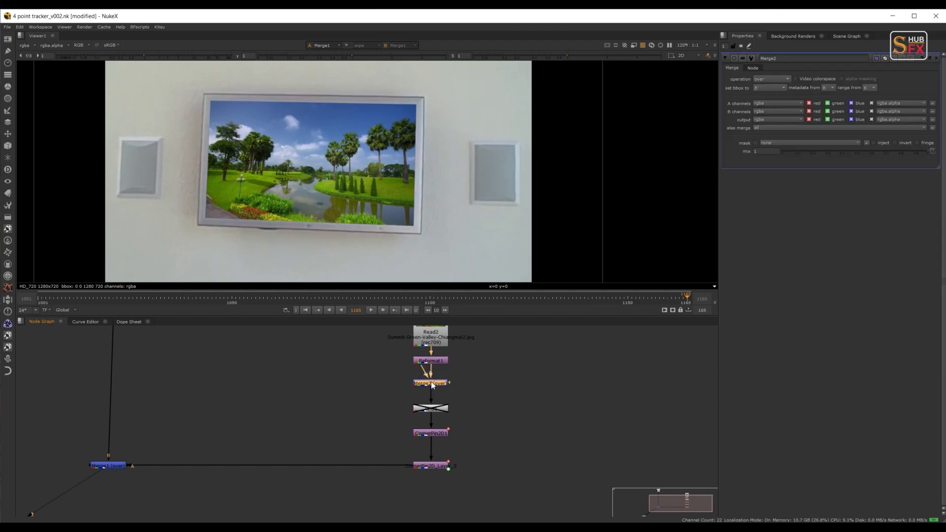
left_click_drag(432, 384, 436, 386)
left_click(474, 386)
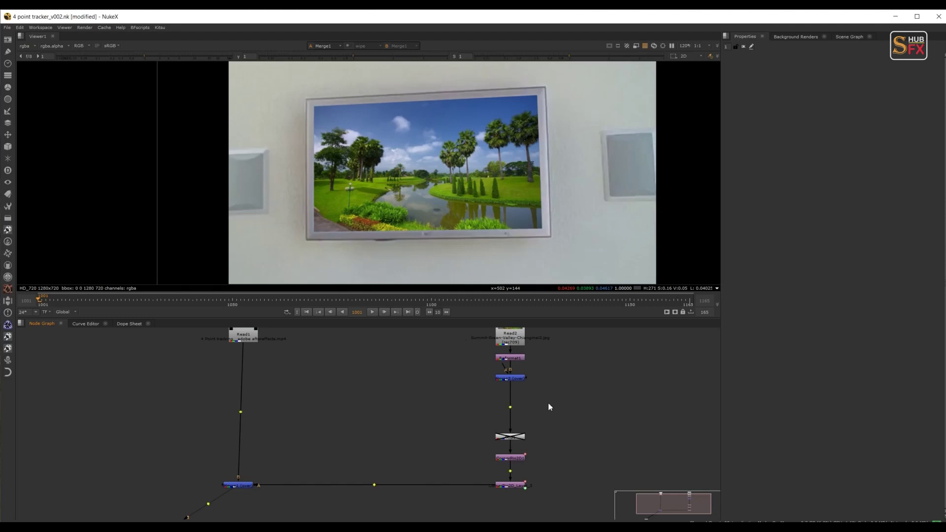
- Paste two Grade nodes and insert them between the new Merge node and the disabled Grid node to adjust the image's colour
key("ctrl+v")
left_click_drag(556, 402, 518, 398)
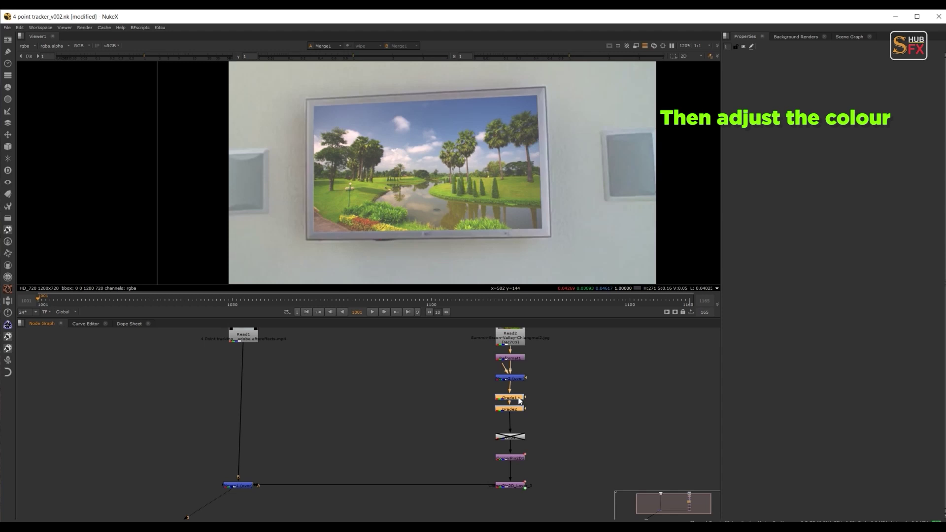
left_click_drag(289, 461, 243, 488)
left_click(260, 460)
scroll(304, 446, "down", 2)
left_click_drag(304, 446, 331, 422)
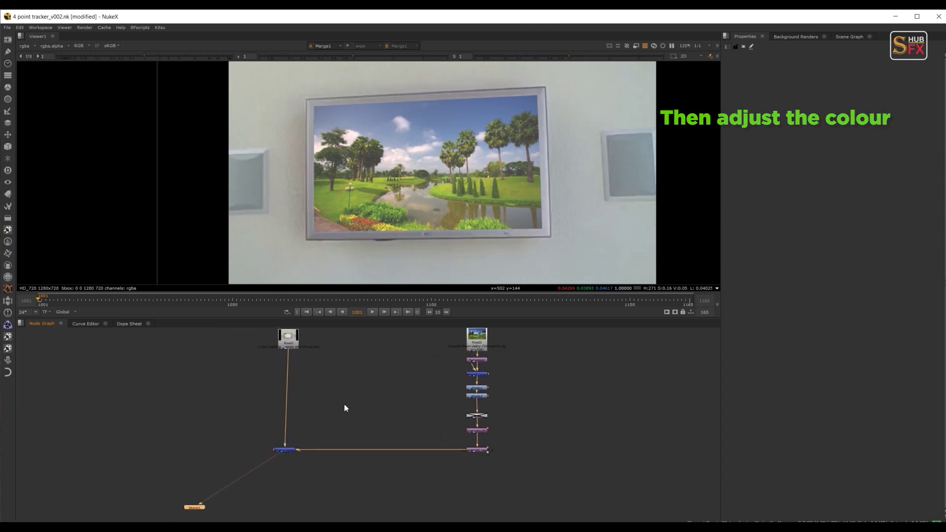
- Play back the finished composite in the enlarged viewer and examine how the landscape image sticks to the moving TV screen
left_click(374, 312)
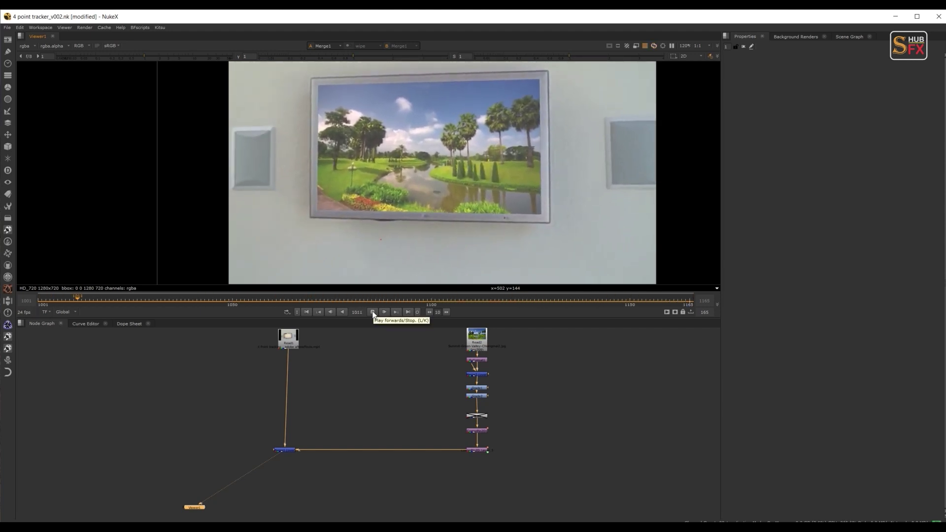
key("space")
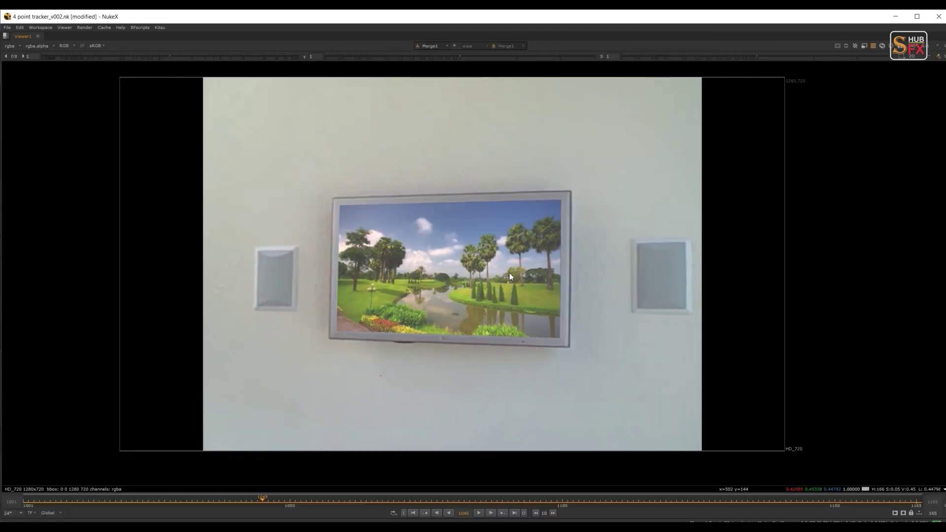
scroll(536, 258, "up", 2)
left_click_drag(535, 256, 538, 265)
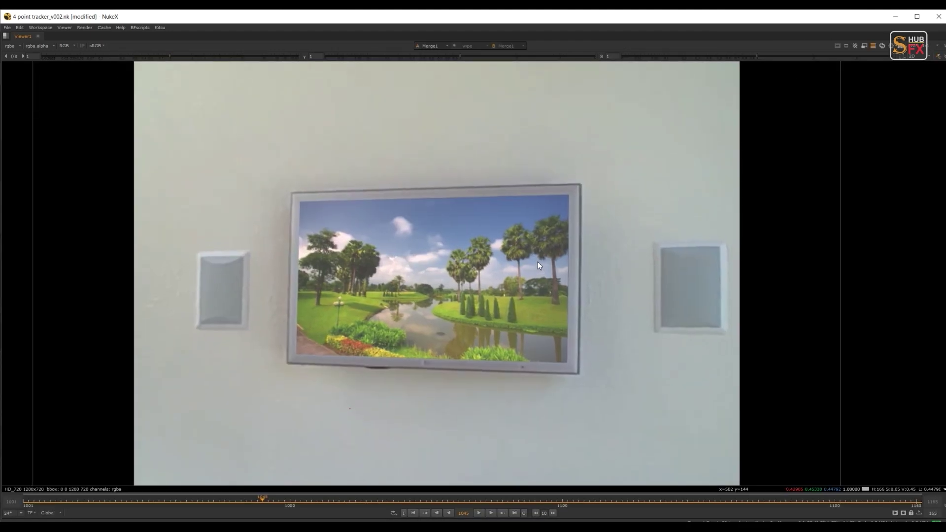
scroll(539, 267, "down", 2)
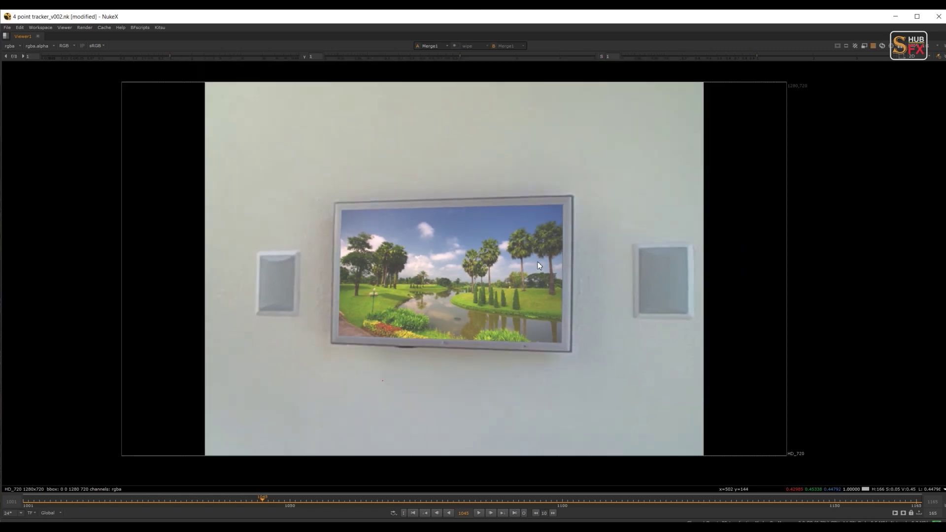
left_click(480, 514)
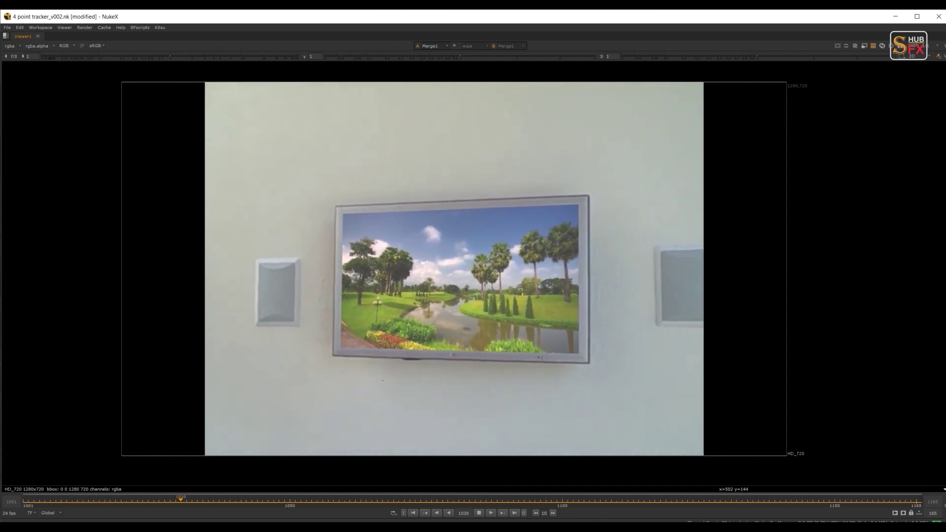
left_click(479, 513)
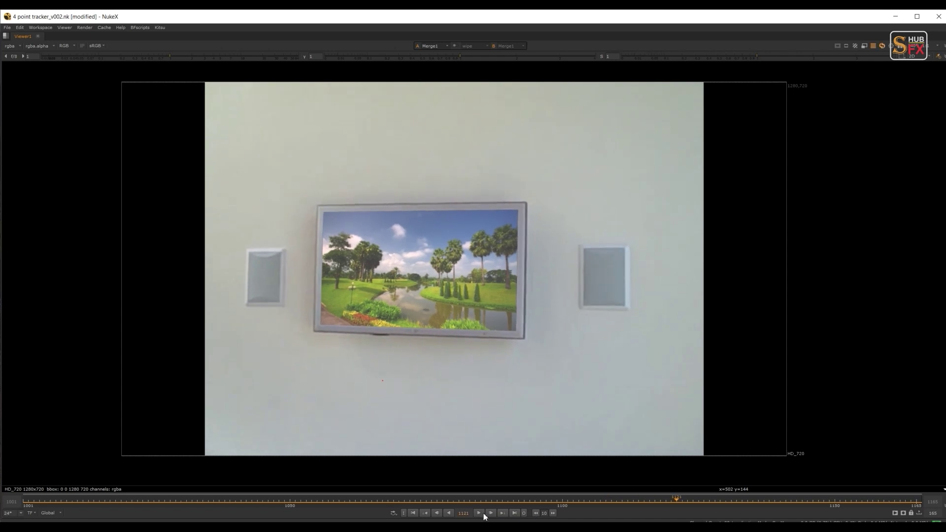